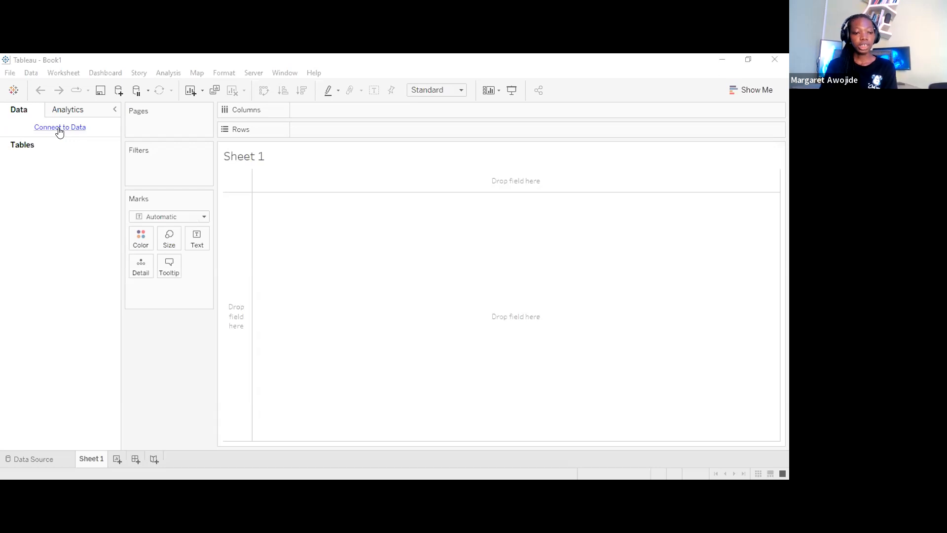
# Connect to the saved data source Sample - Superstore and look through its list of fields
pyautogui.click(59, 128)
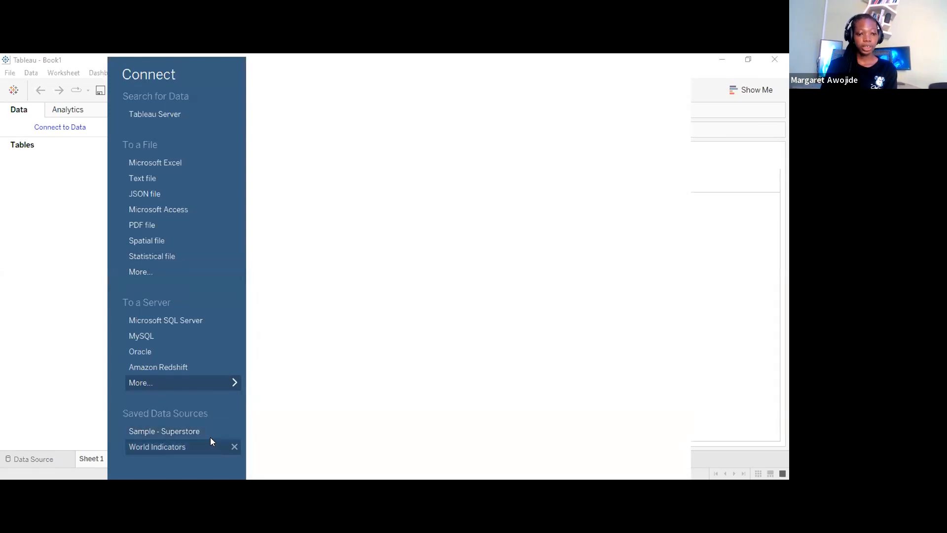
pyautogui.click(178, 432)
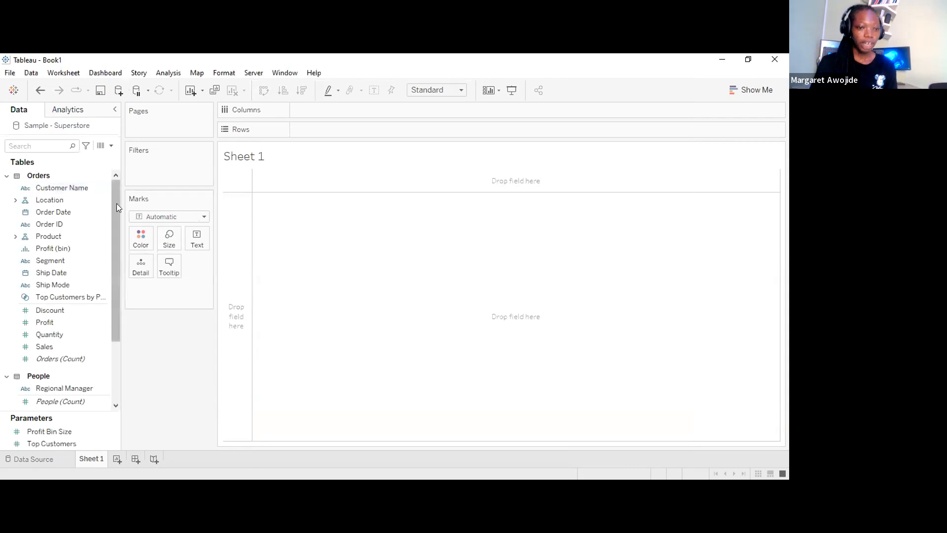
pyautogui.scroll(-3, 113, 205)
pyautogui.scroll(-2, 117, 287)
pyautogui.scroll(5, 116, 222)
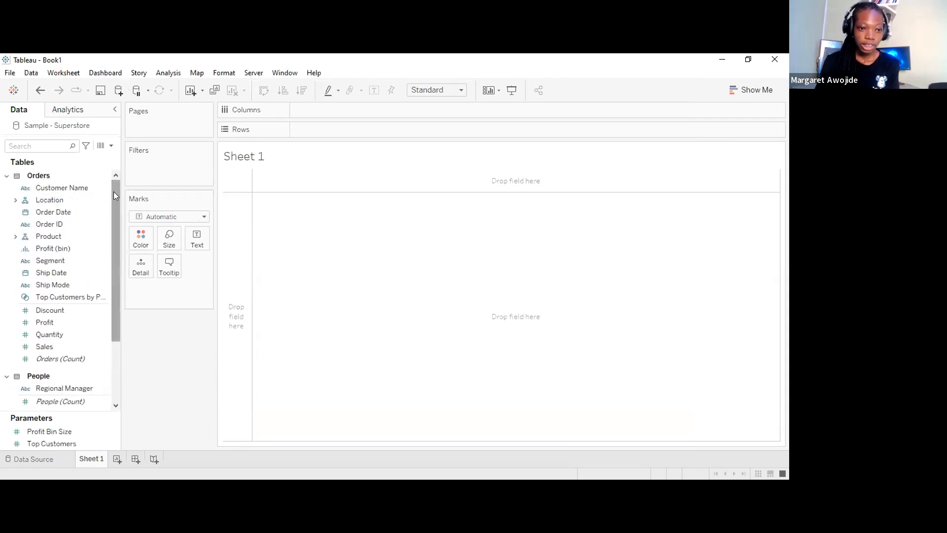
pyautogui.scroll(-5, 115, 232)
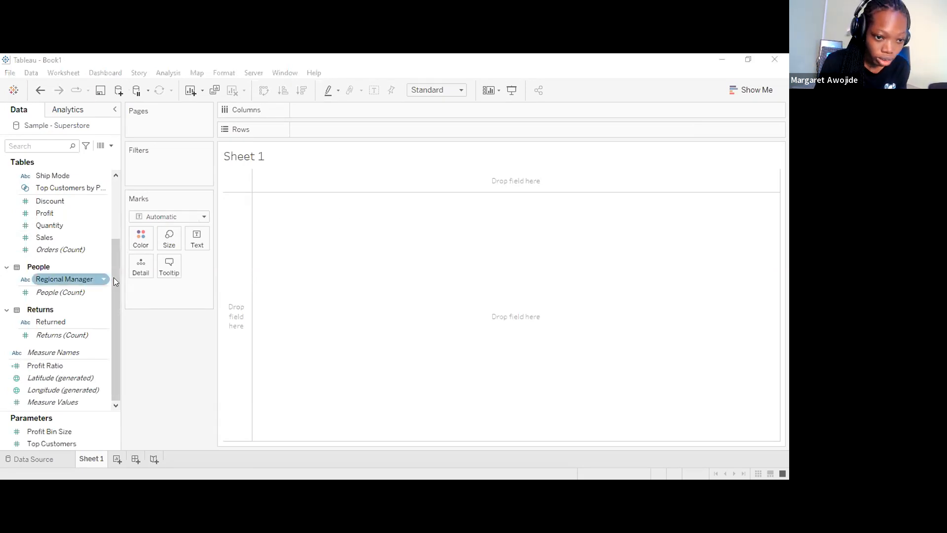
pyautogui.moveTo(114, 277); pyautogui.dragTo(115, 207)
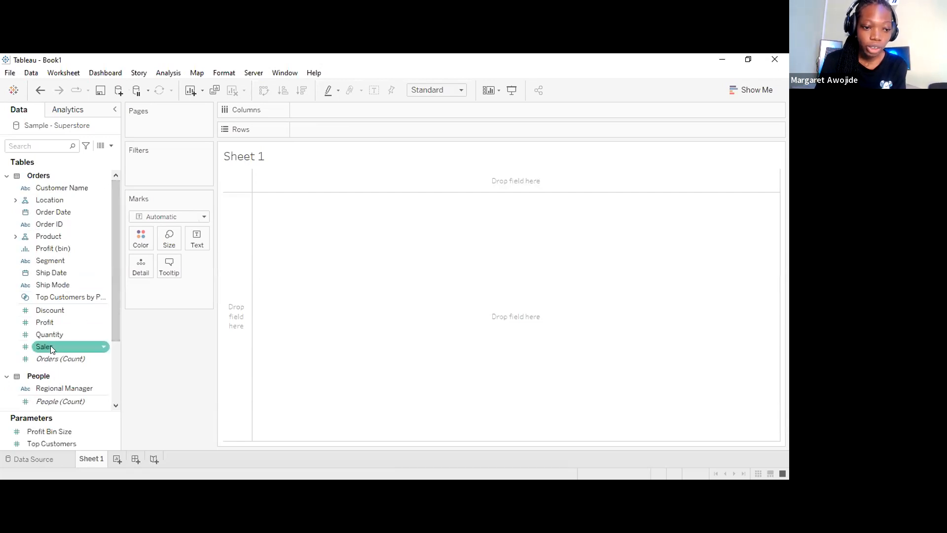
# Build a scatter plot with Profit on columns and Sales on rows
pyautogui.click(45, 324)
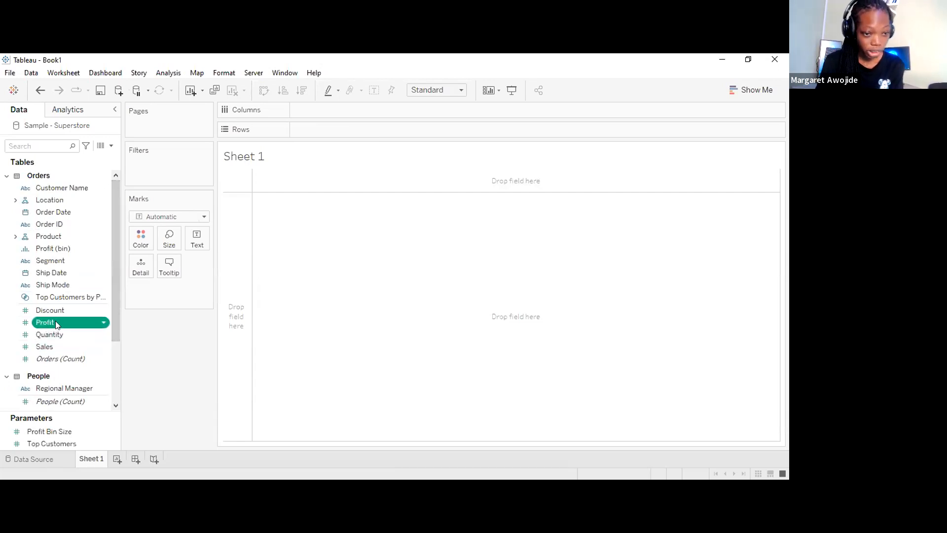
pyautogui.moveTo(44, 321)
pyautogui.mouseDown()
pyautogui.moveTo(176, 277)
pyautogui.moveTo(327, 131)
pyautogui.moveTo(316, 113)
pyautogui.mouseUp()
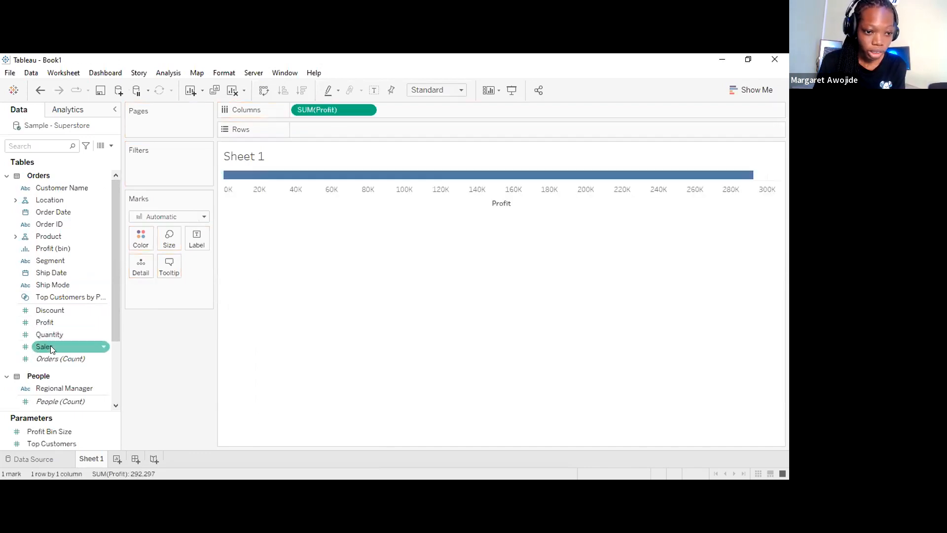
pyautogui.moveTo(59, 343); pyautogui.dragTo(164, 303)
pyautogui.moveTo(321, 132); pyautogui.dragTo(317, 130)
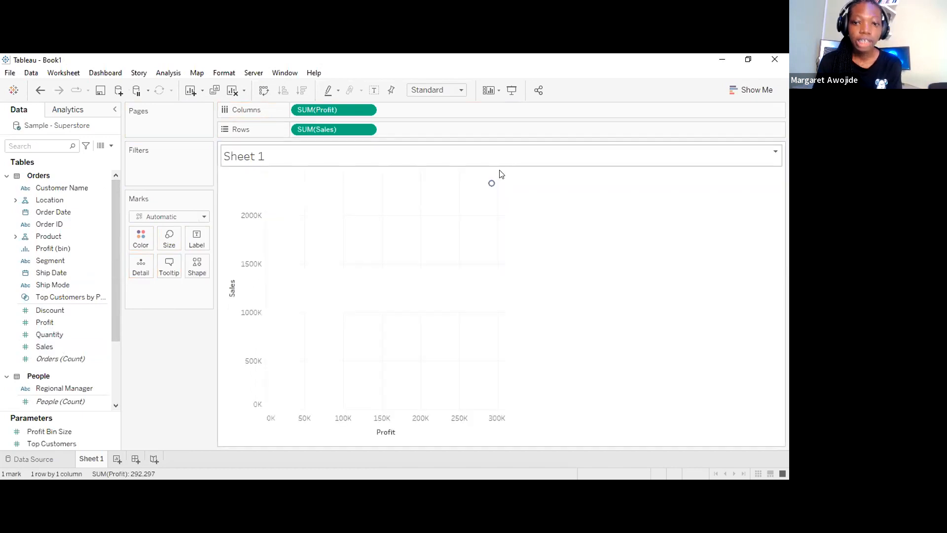
# Check the single mark's details, expand the Product hierarchy and color the marks by Category
pyautogui.moveTo(491, 189)
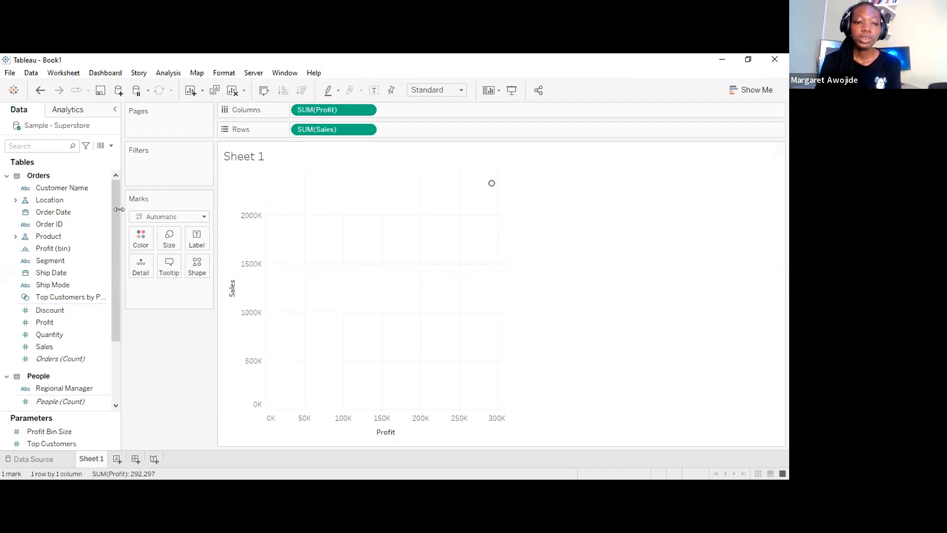
pyautogui.moveTo(115, 204); pyautogui.dragTo(115, 217)
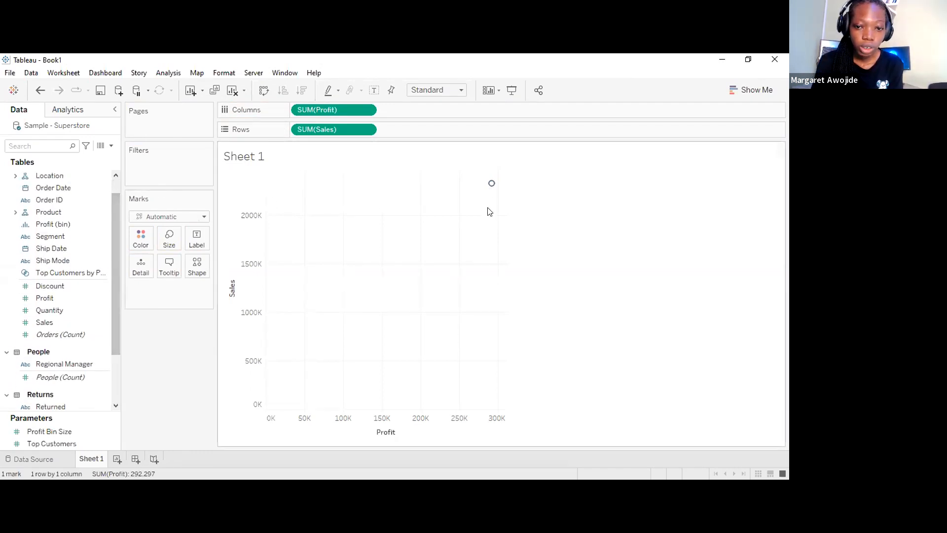
pyautogui.moveTo(490, 188)
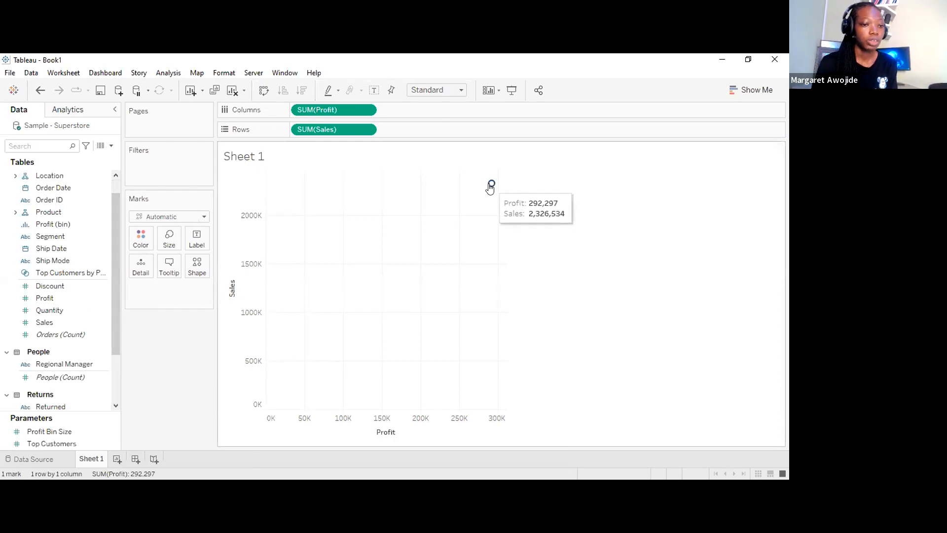
pyautogui.click(14, 213)
pyautogui.click(48, 224)
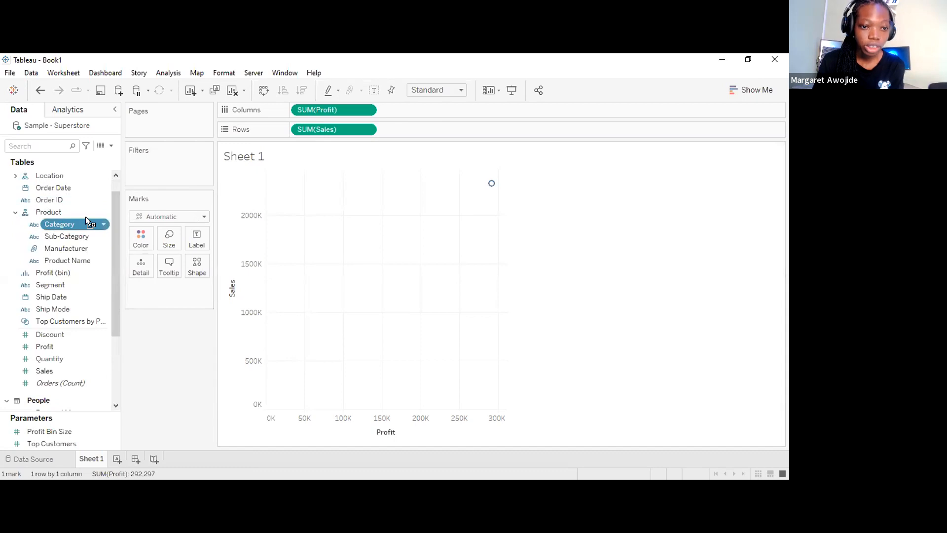
pyautogui.moveTo(86, 217); pyautogui.dragTo(495, 188)
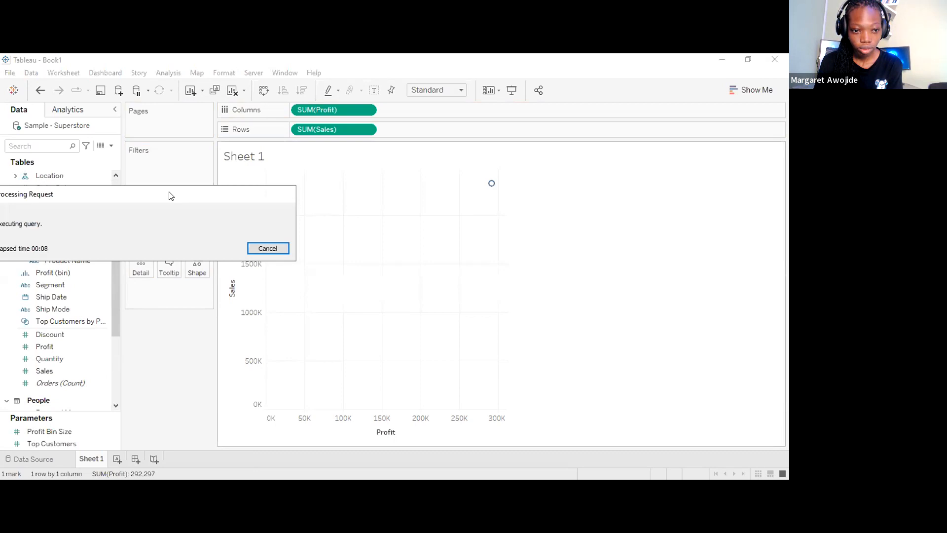
pyautogui.moveTo(170, 196); pyautogui.dragTo(264, 199)
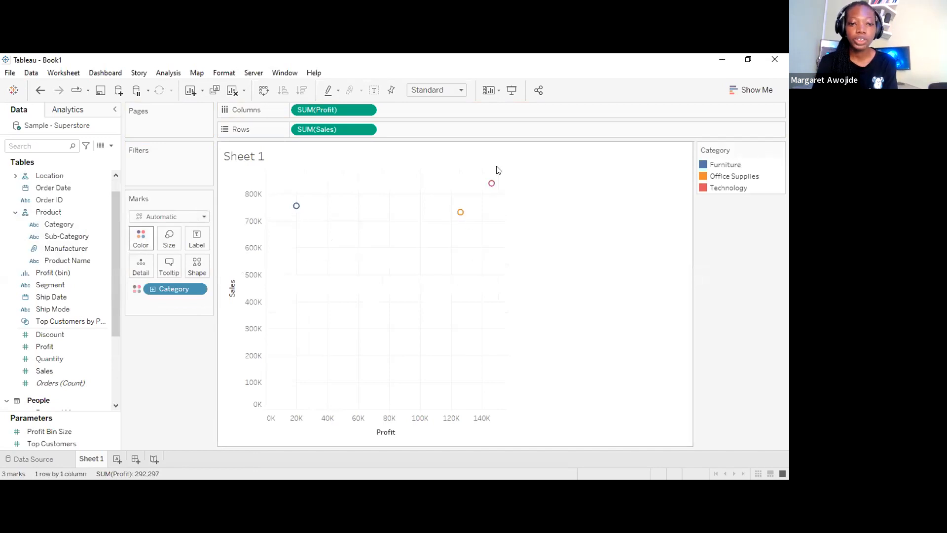
# Expand the Location hierarchy and add Region to the marks as a detail level
pyautogui.moveTo(492, 187)
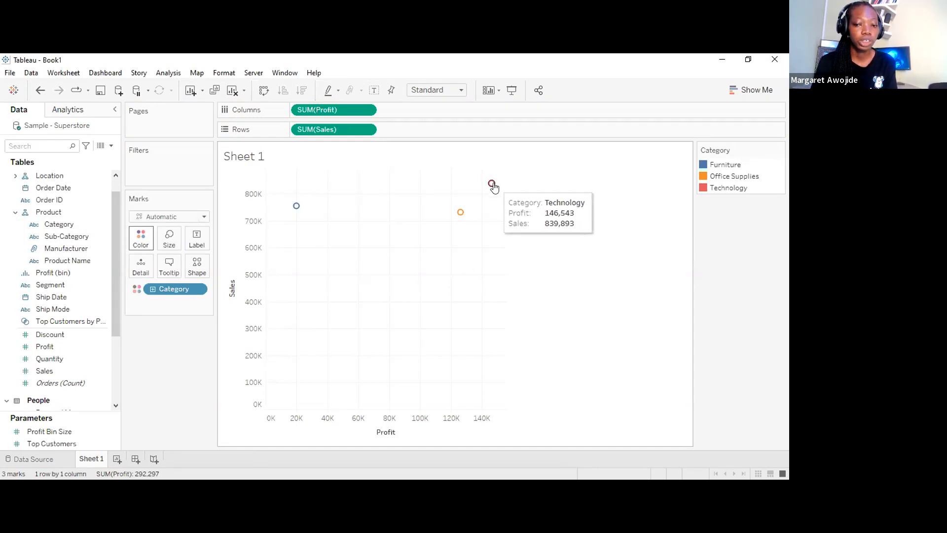
pyautogui.click(79, 212)
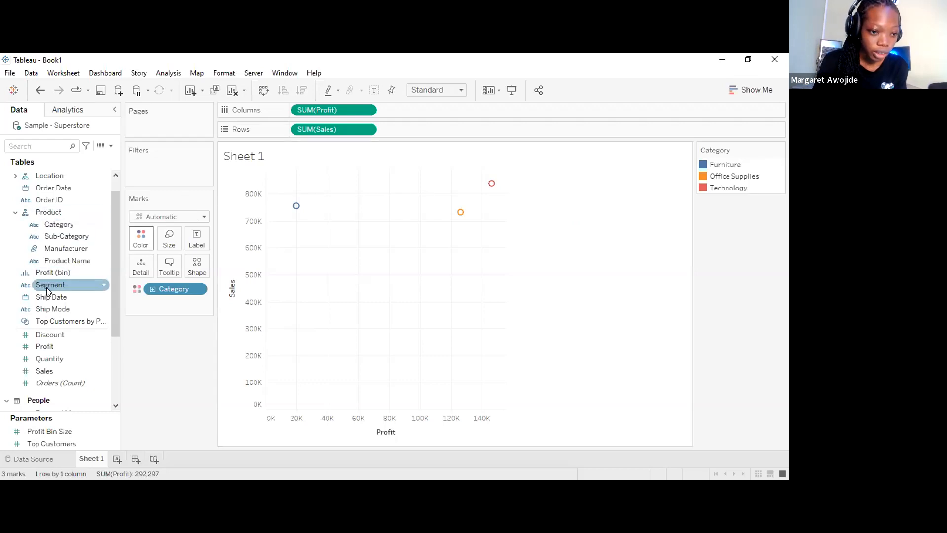
pyautogui.click(16, 176)
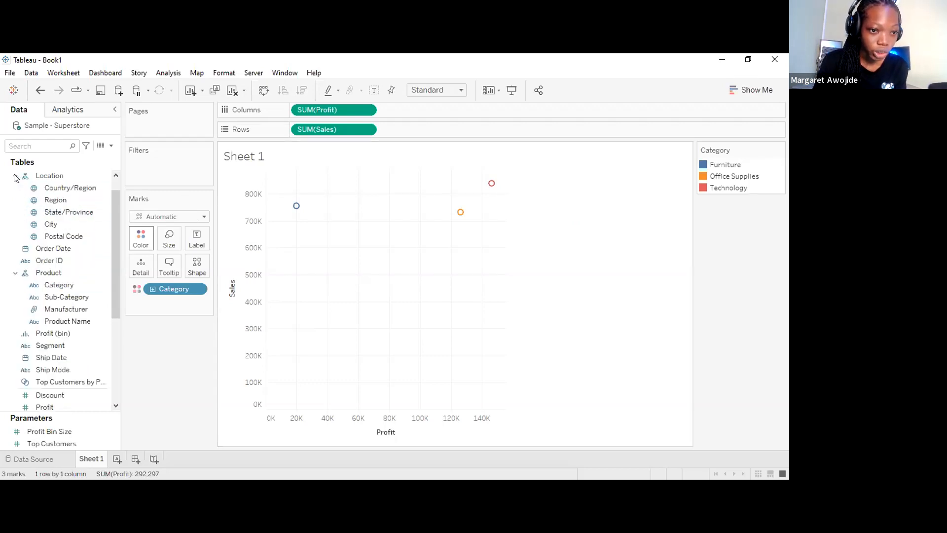
pyautogui.moveTo(46, 200); pyautogui.dragTo(170, 302)
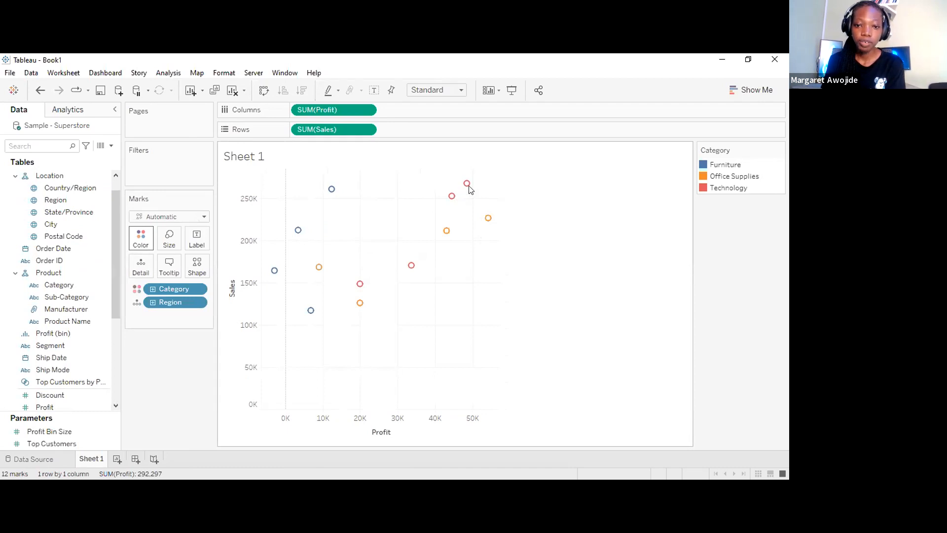
# Disaggregate the measures so that the scatter plot shows every individual record
pyautogui.click(169, 74)
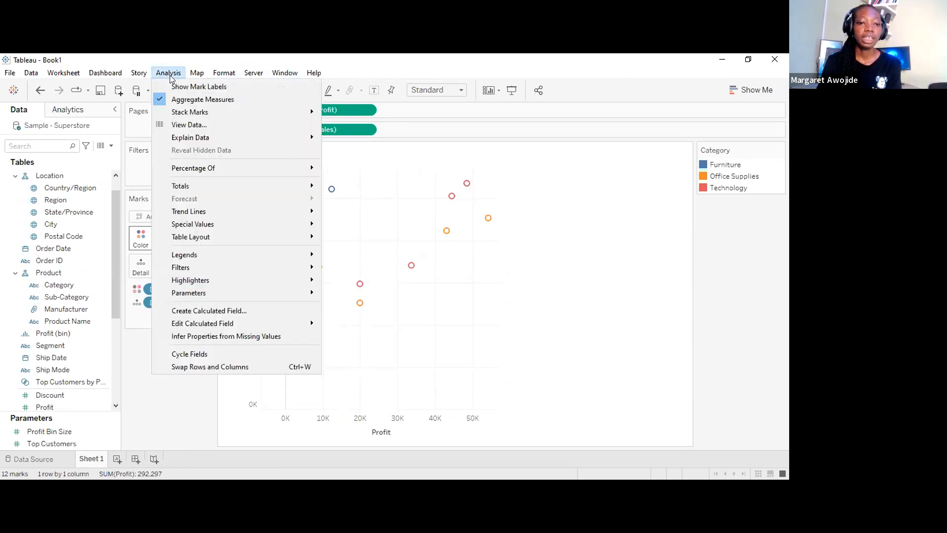
pyautogui.click(181, 100)
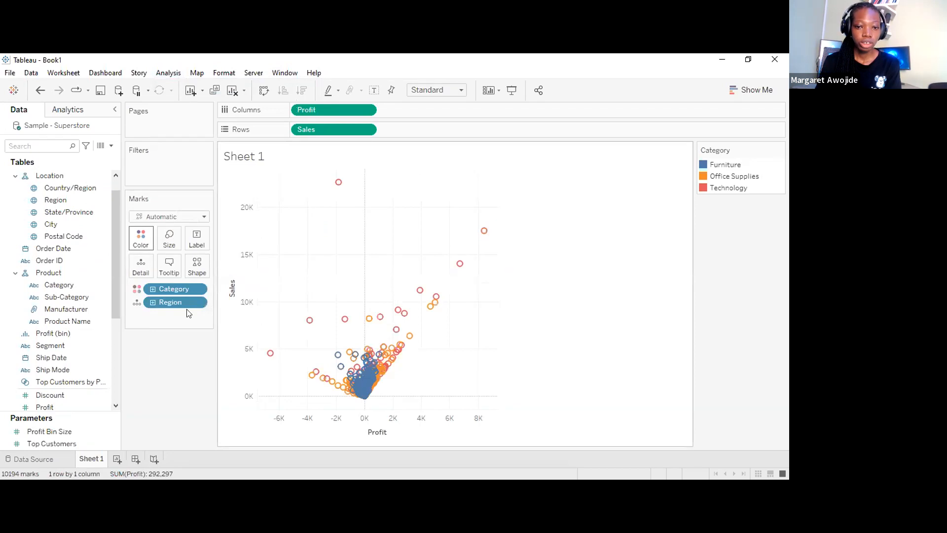
# Remove the Category and Region fields from the marks of the scatter plot
pyautogui.moveTo(165, 297); pyautogui.dragTo(141, 239)
pyautogui.moveTo(191, 330); pyautogui.dragTo(702, 329)
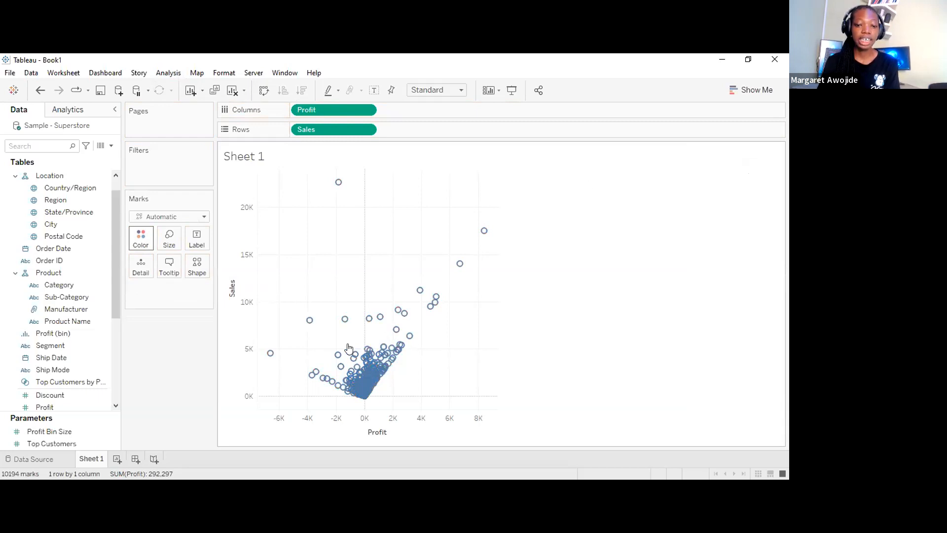
# Add a Country/Region filter that includes Canada and United States, and show its filter control beside the chart
pyautogui.moveTo(358, 368)
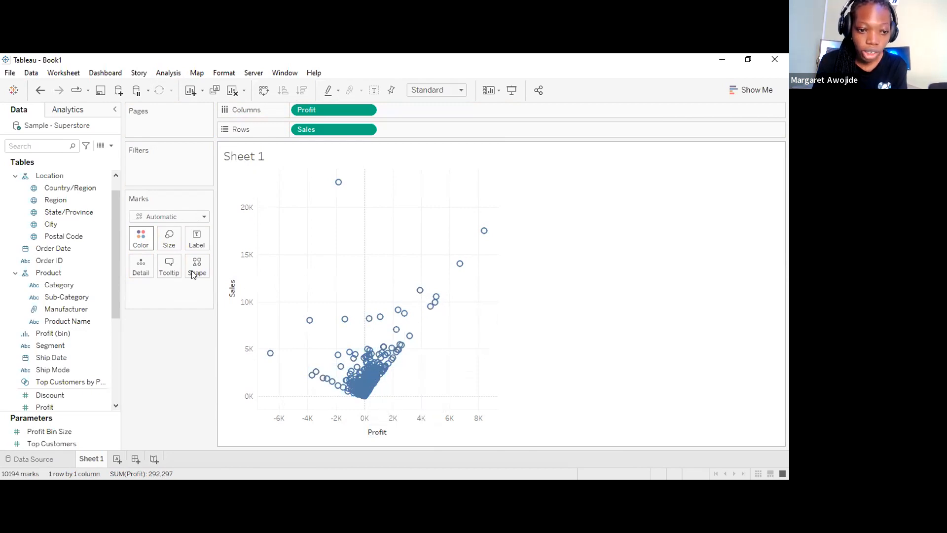
pyautogui.moveTo(116, 278)
pyautogui.mouseDown()
pyautogui.moveTo(116, 311)
pyautogui.moveTo(115, 272)
pyautogui.mouseUp()
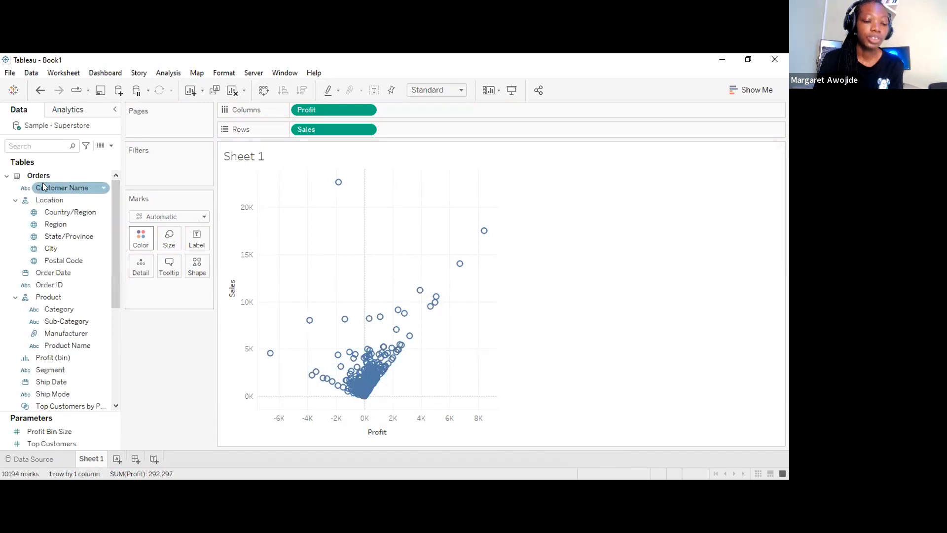
pyautogui.click(56, 208)
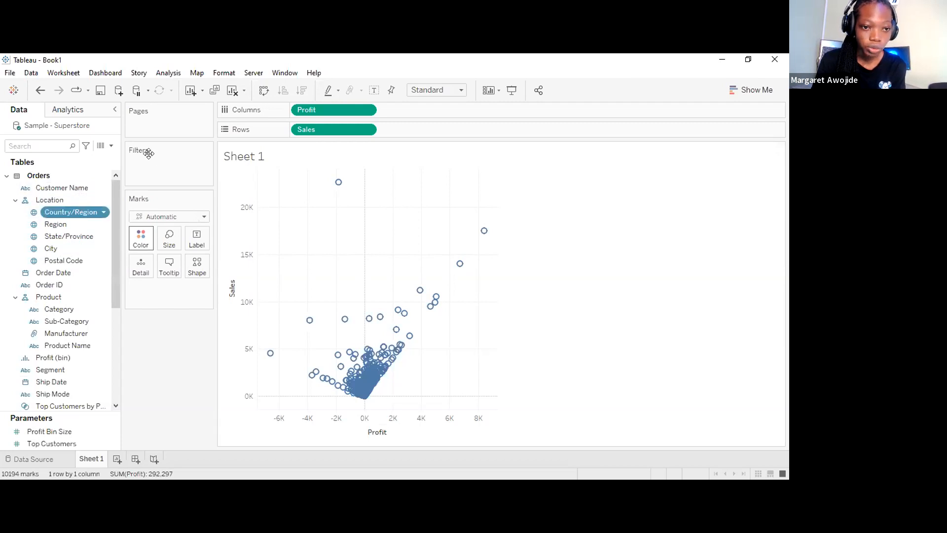
pyautogui.moveTo(149, 154); pyautogui.dragTo(149, 153)
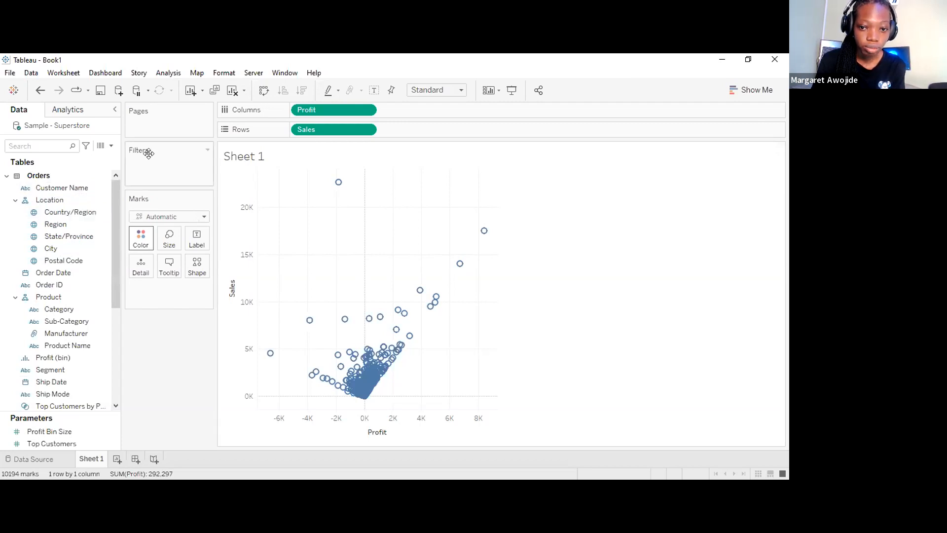
pyautogui.click(66, 213)
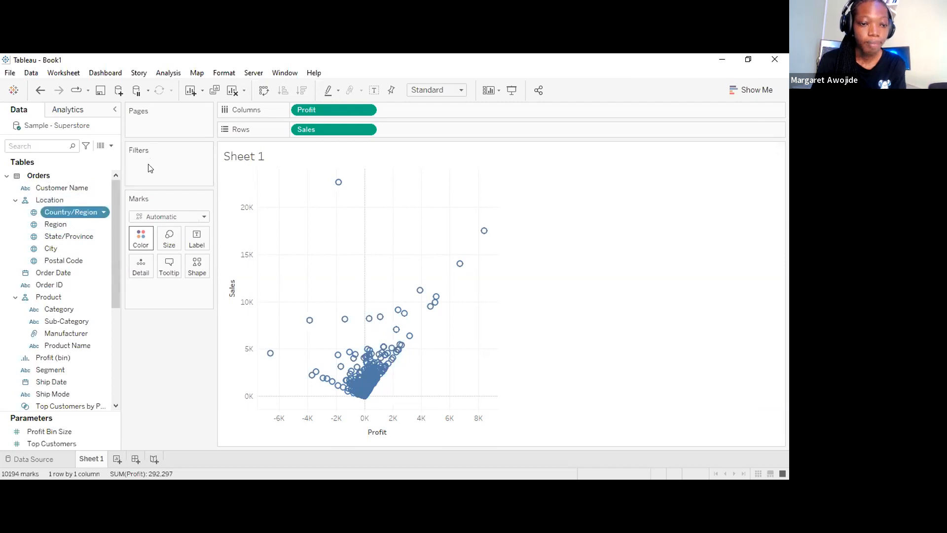
pyautogui.moveTo(150, 168); pyautogui.dragTo(311, 172)
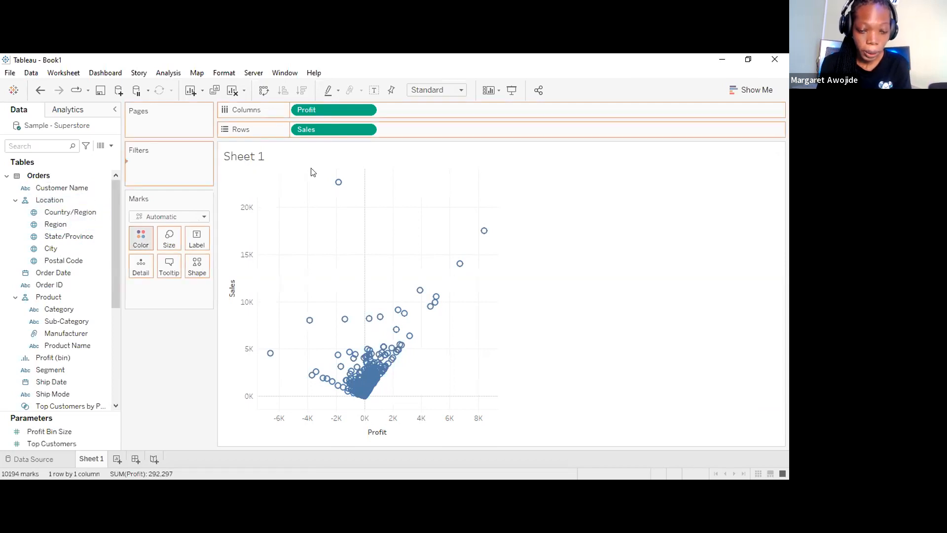
pyautogui.click(298, 186)
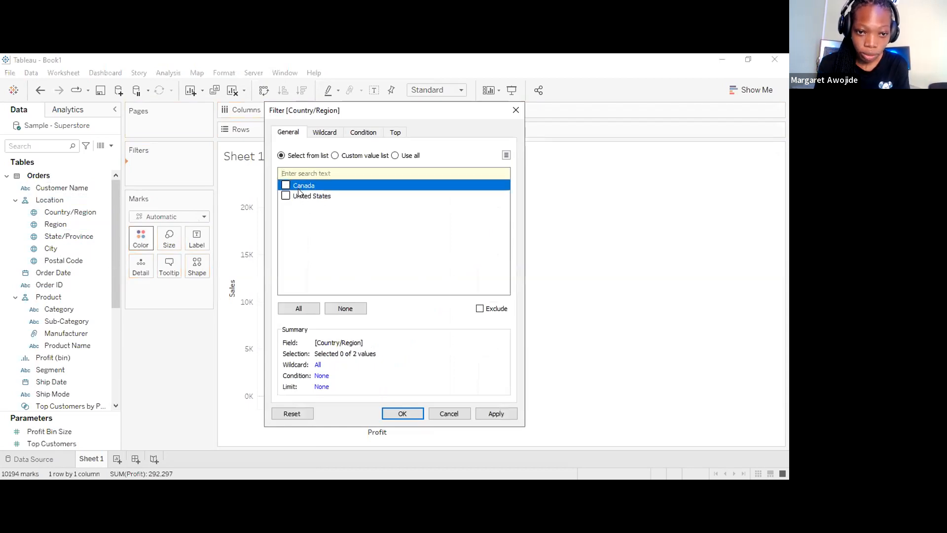
pyautogui.click(286, 185)
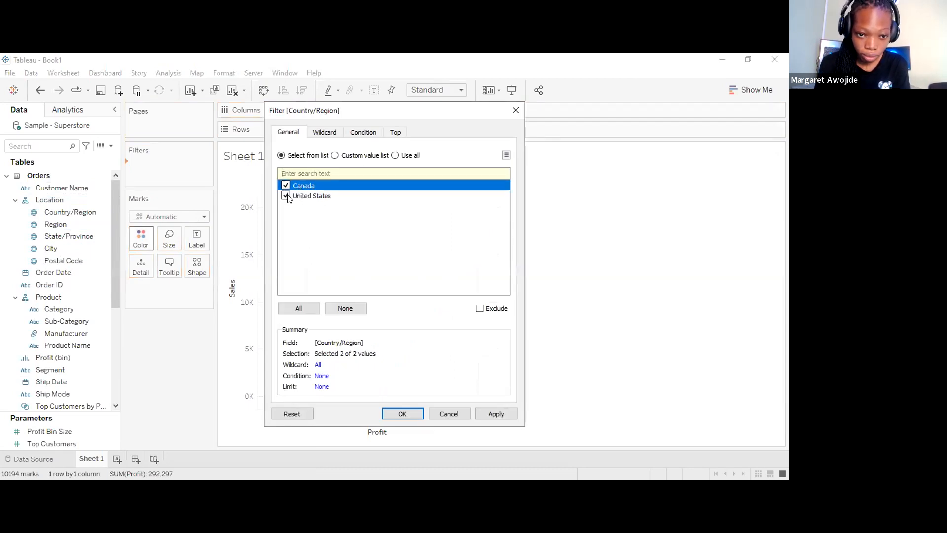
pyautogui.click(401, 413)
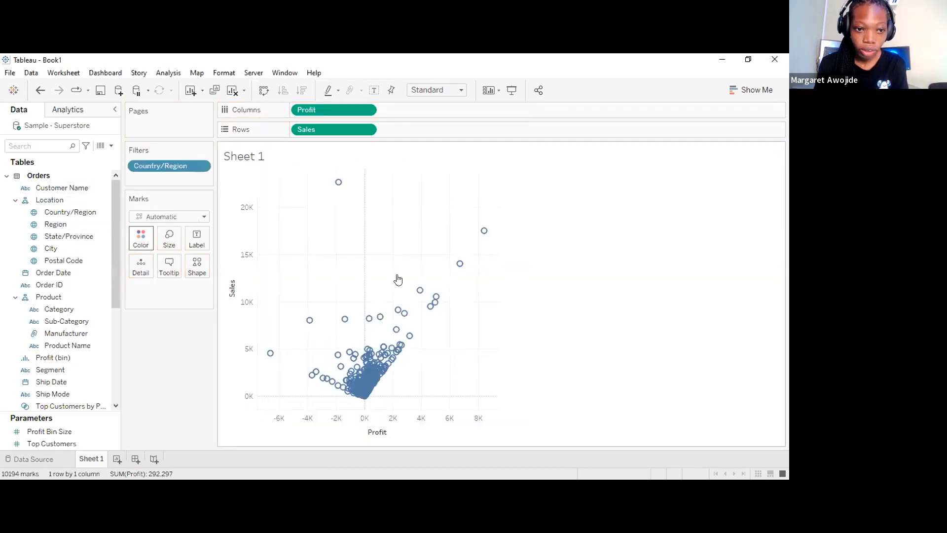
pyautogui.click(201, 166)
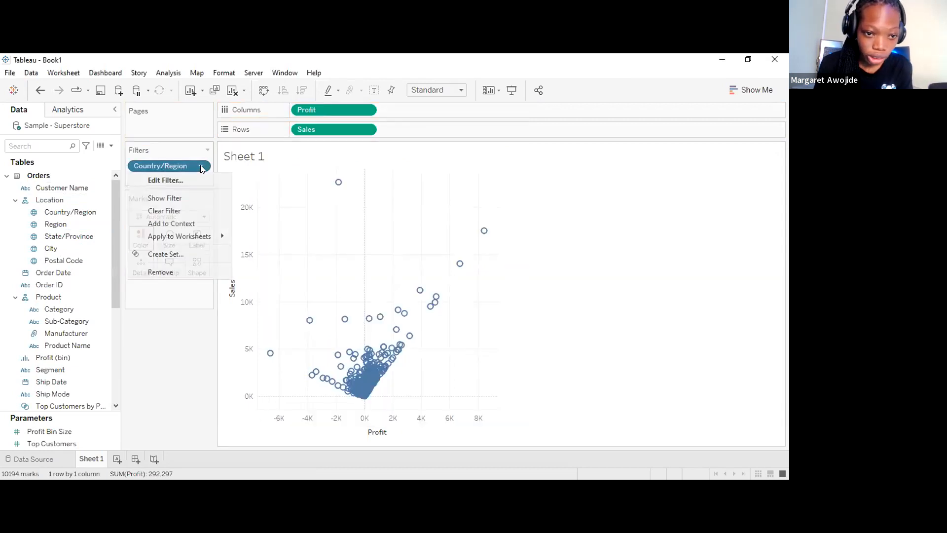
pyautogui.click(181, 197)
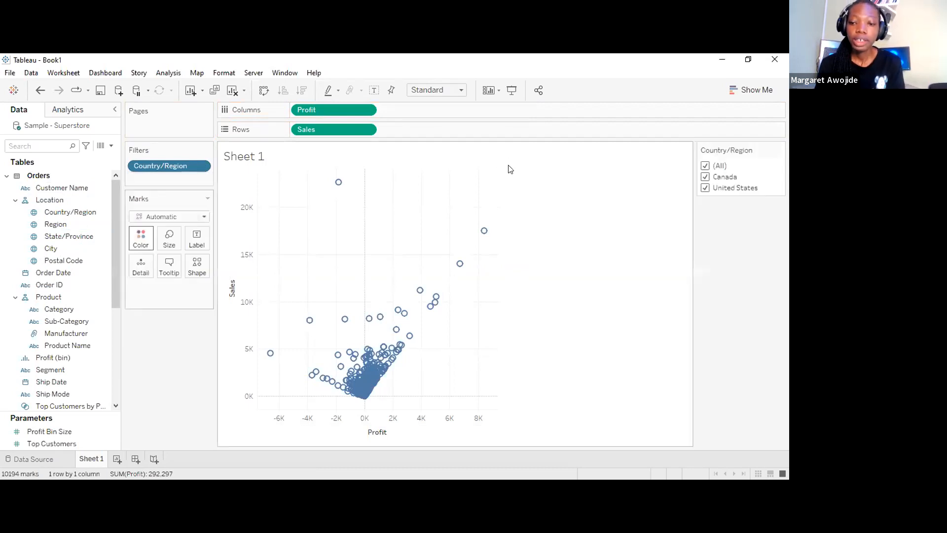
# Limit the Country/Region filter to Canada only, and include United States again
pyautogui.click(706, 165)
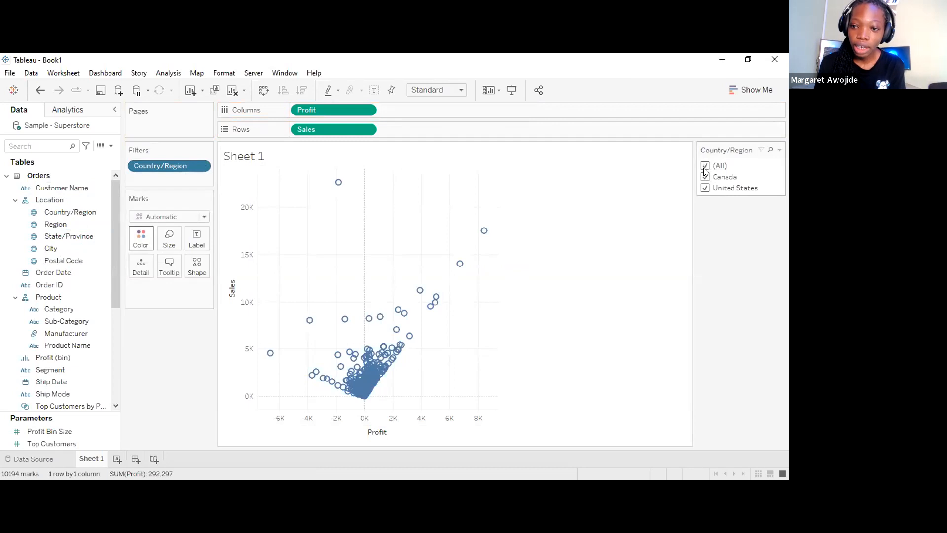
pyautogui.click(705, 177)
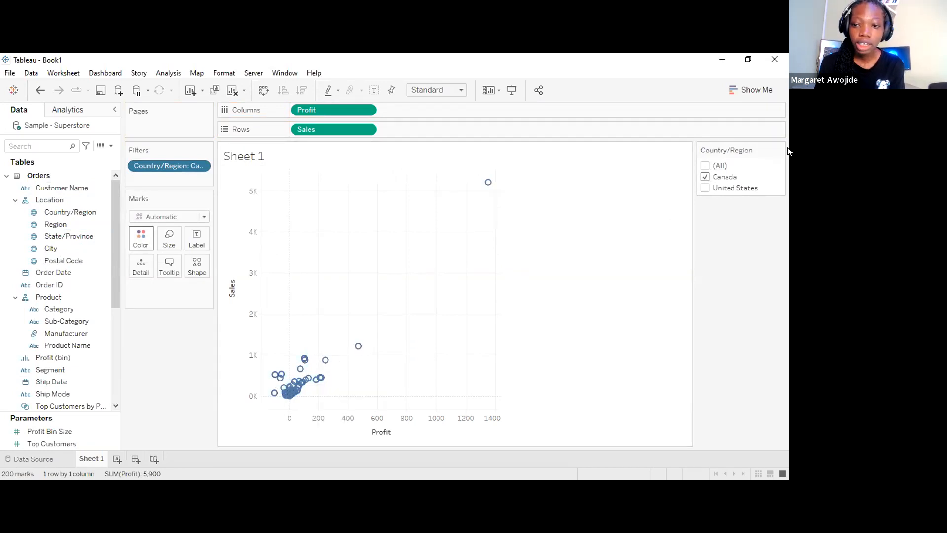
pyautogui.click(706, 190)
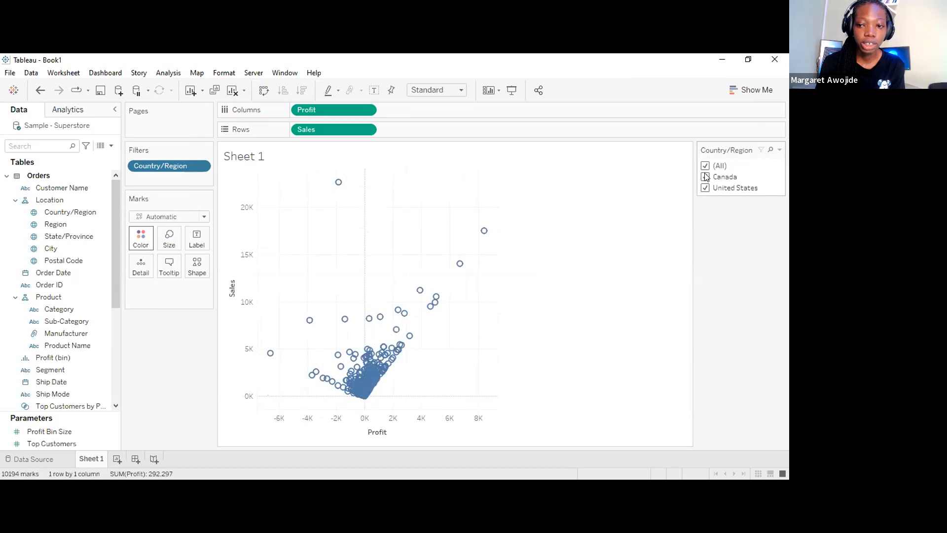
# Limit the Country/Region filter to Canada only and show a trend line on the scatter plot
pyautogui.click(705, 188)
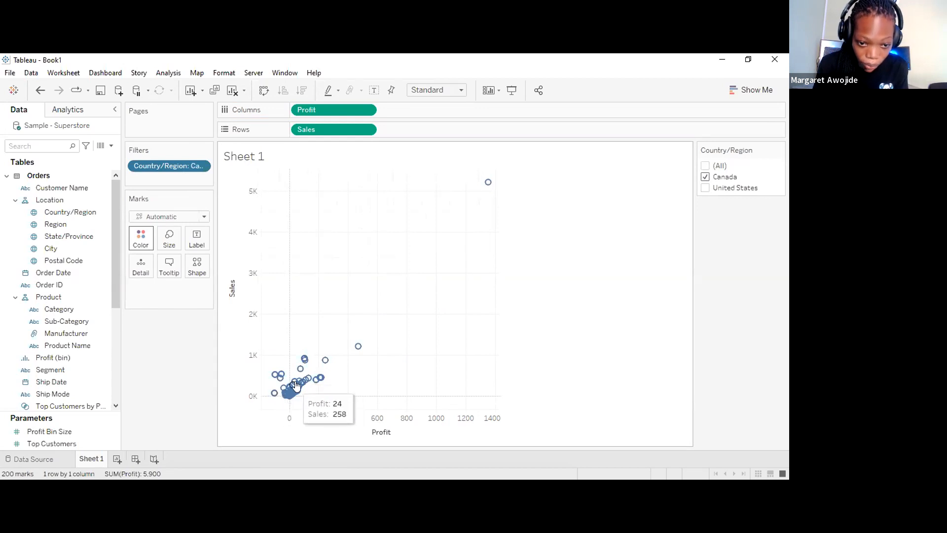
pyautogui.rightClick(325, 328)
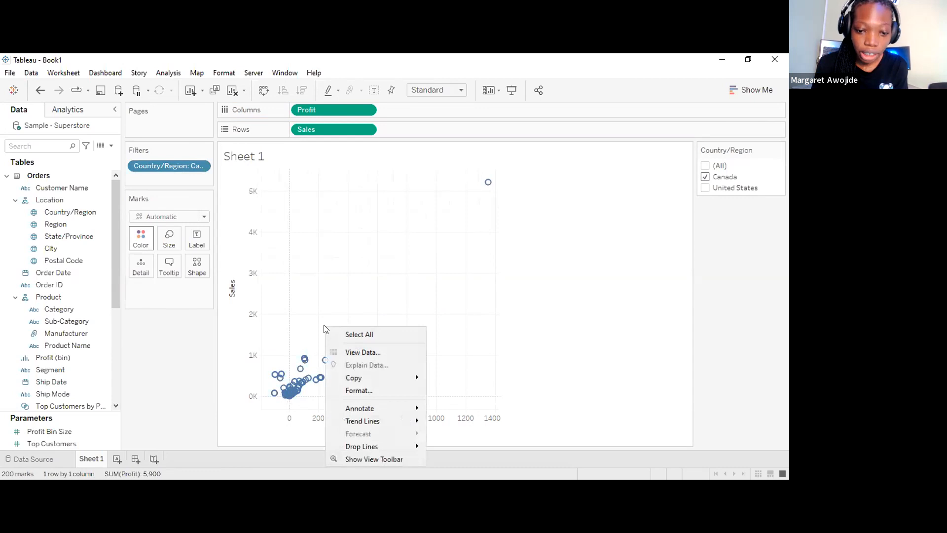
pyautogui.click(310, 316)
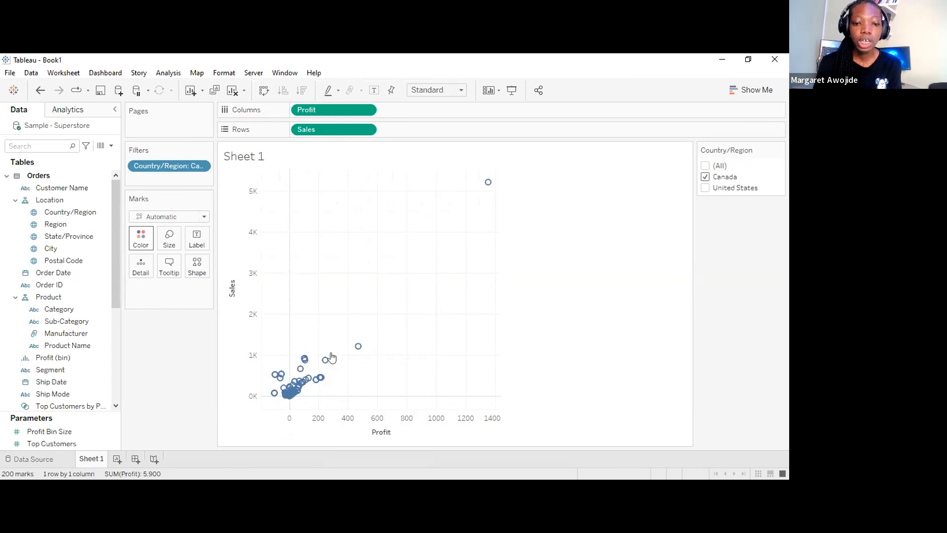
pyautogui.rightClick(311, 330)
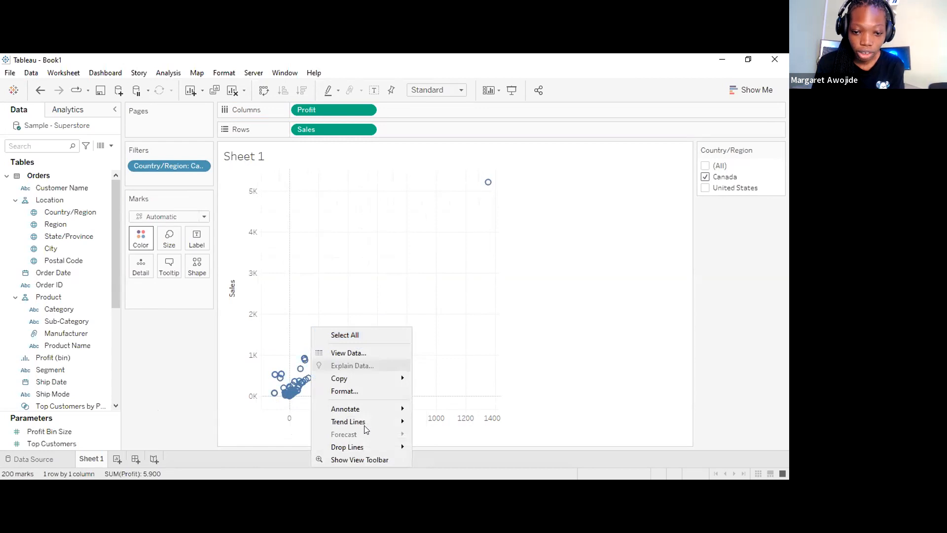
pyautogui.moveTo(366, 425)
pyautogui.click(430, 423)
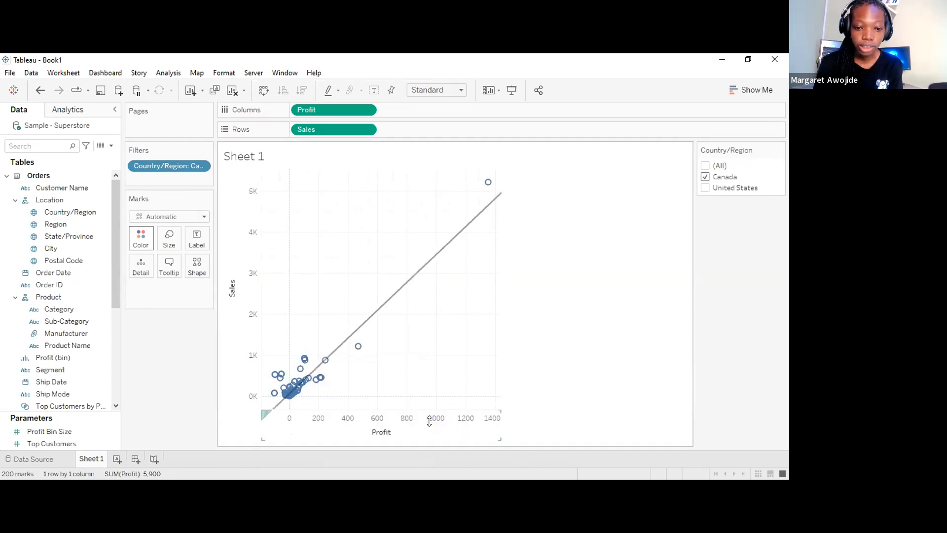
# Examine the trend model description for the scatter plot, including R-Squared, p-value and coefficients, and close it
pyautogui.moveTo(398, 293)
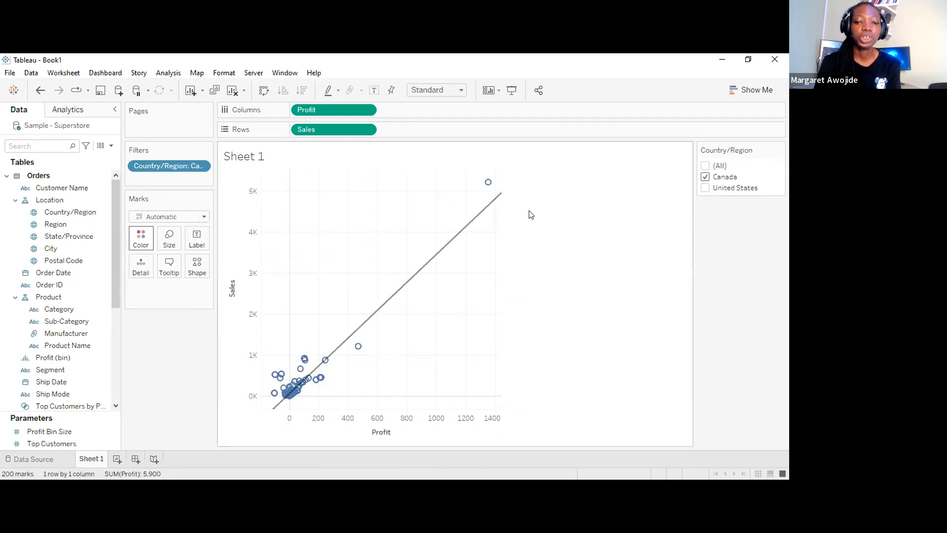
pyautogui.rightClick(390, 307)
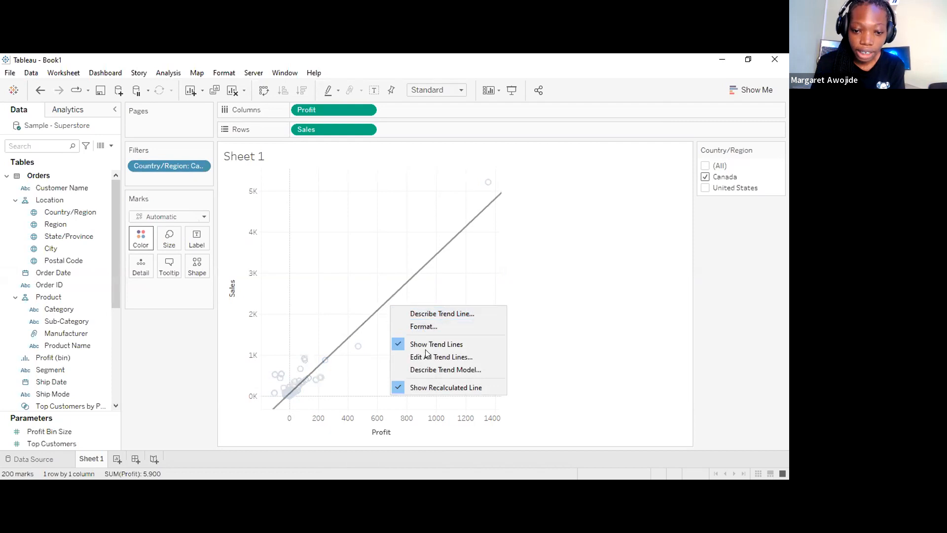
pyautogui.click(441, 371)
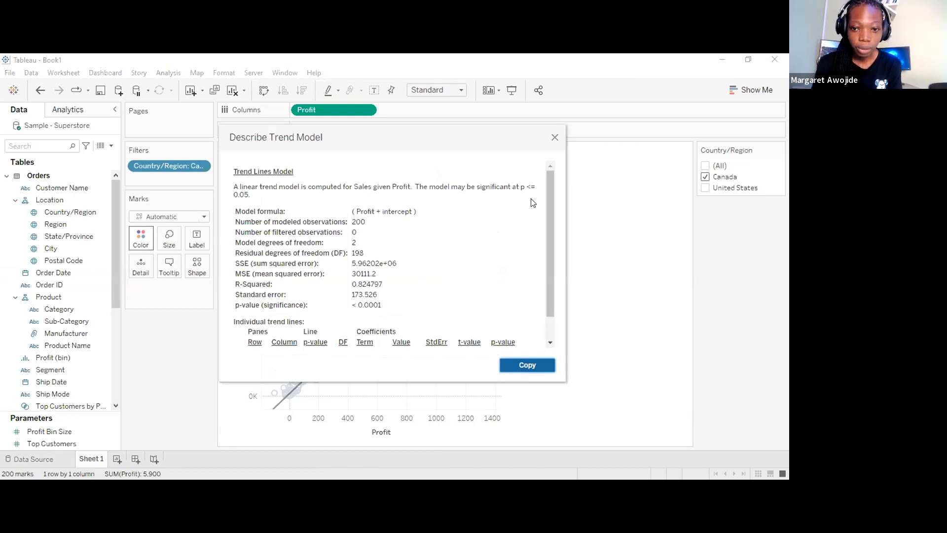
pyautogui.moveTo(547, 195); pyautogui.dragTo(549, 219)
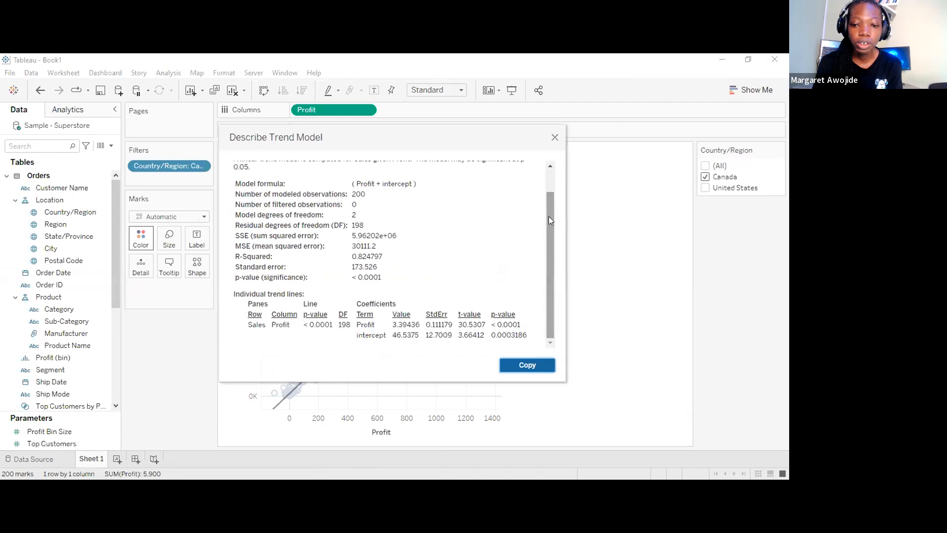
pyautogui.moveTo(549, 219); pyautogui.dragTo(557, 177)
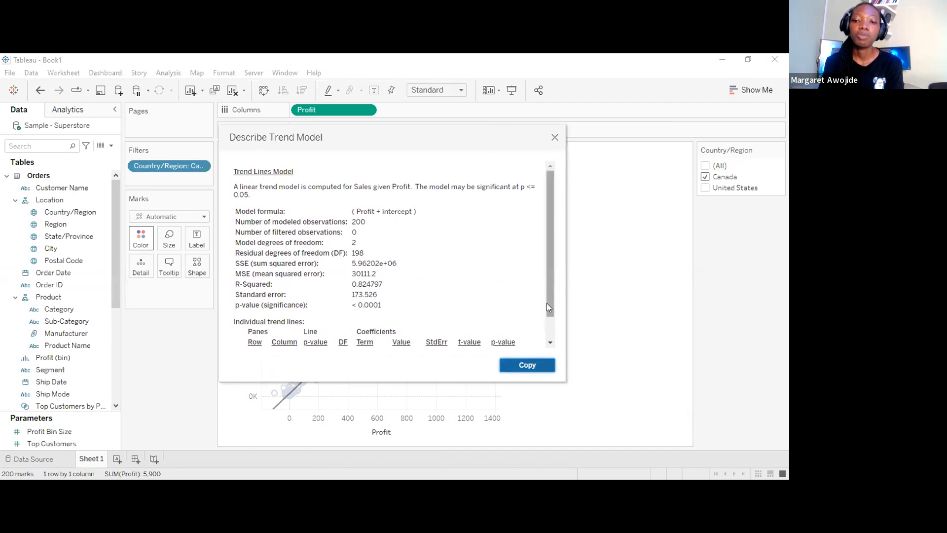
pyautogui.click(555, 137)
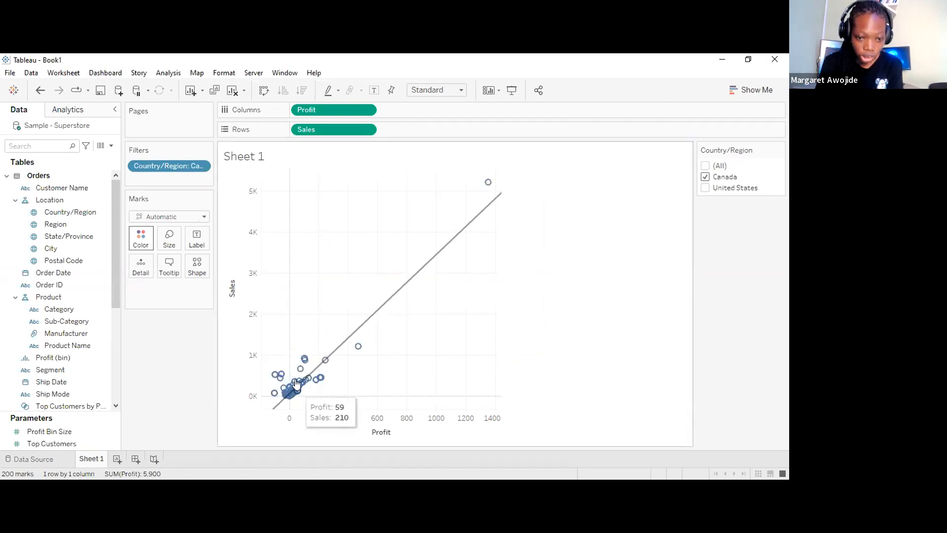
# Color the scatter plot's marks by the Profit measure
pyautogui.moveTo(289, 394)
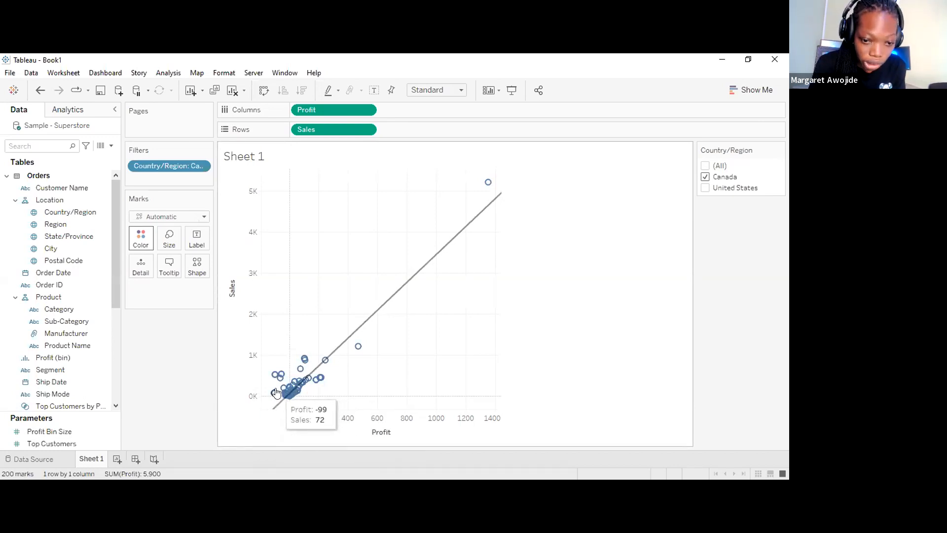
pyautogui.moveTo(304, 377)
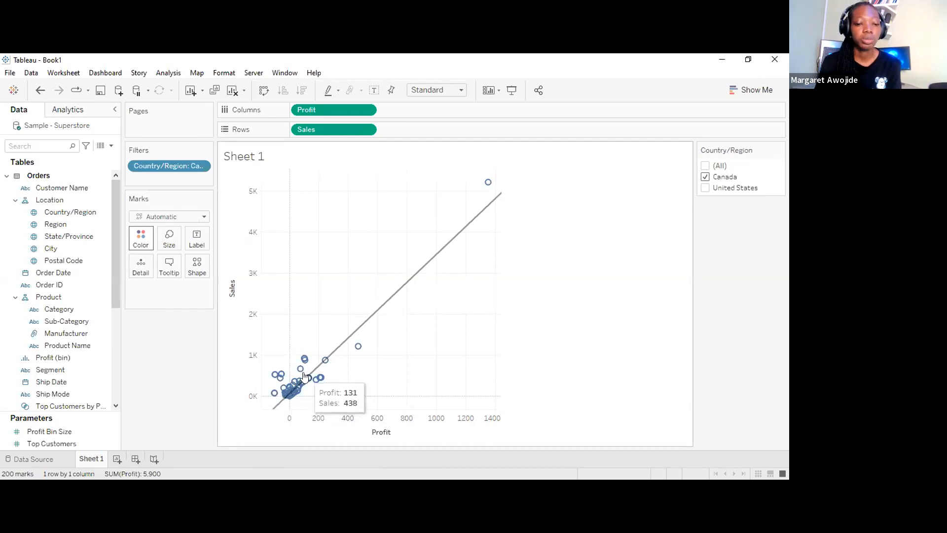
pyautogui.moveTo(115, 277); pyautogui.dragTo(116, 305)
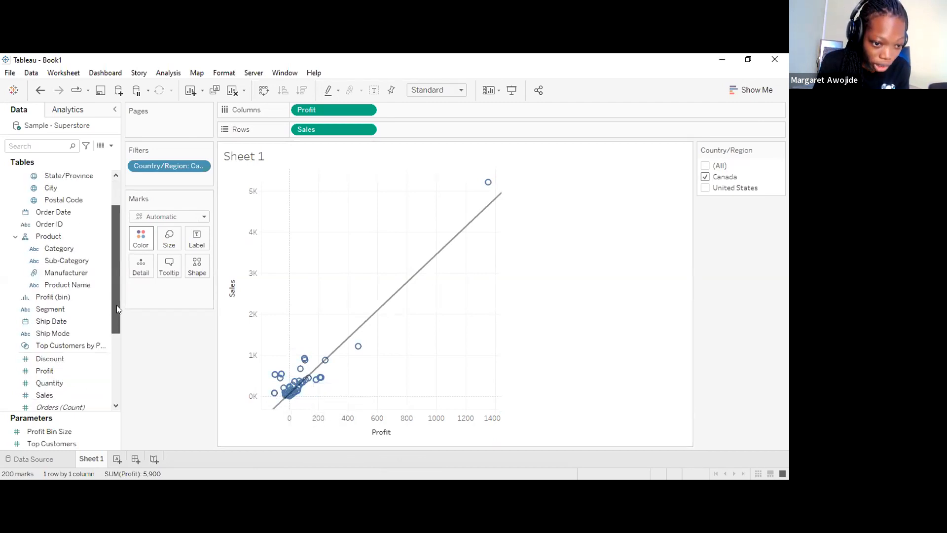
pyautogui.click(51, 370)
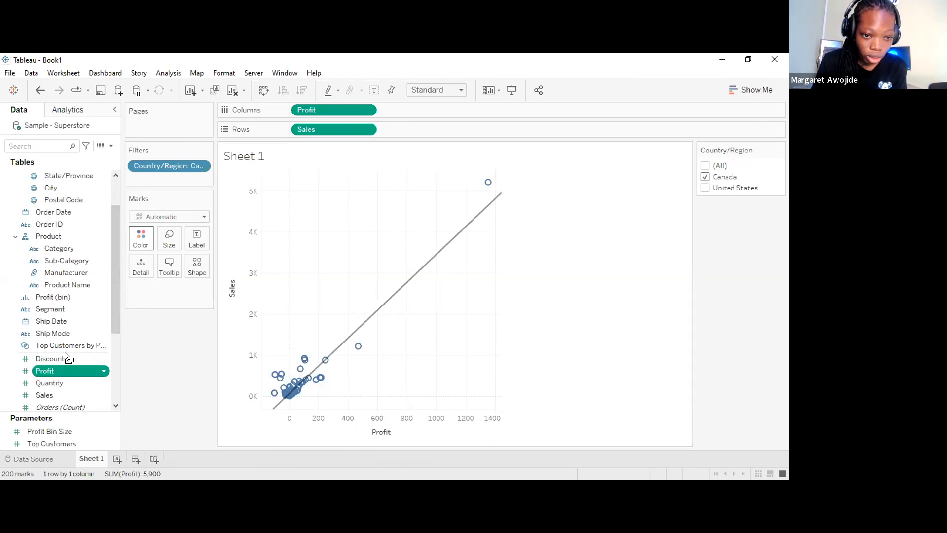
pyautogui.moveTo(51, 370); pyautogui.dragTo(141, 239)
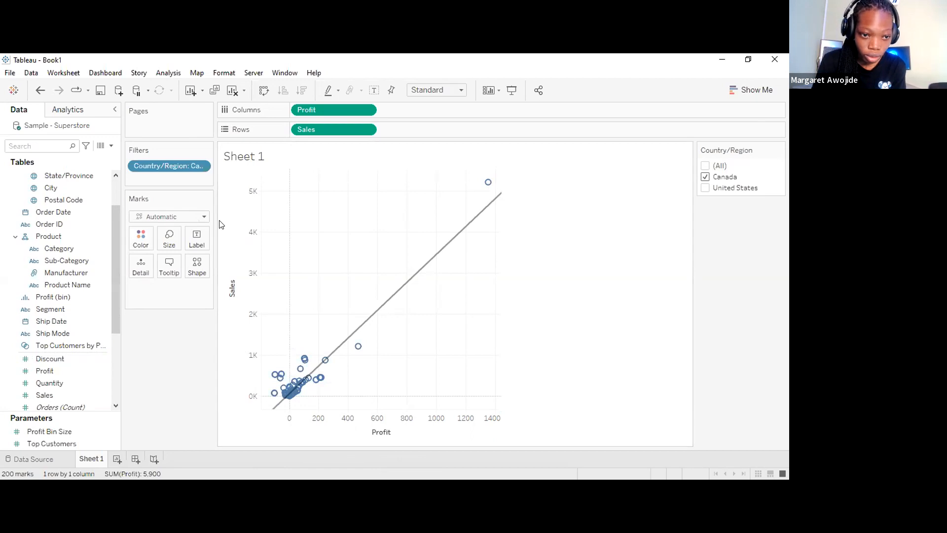
pyautogui.click(29, 374)
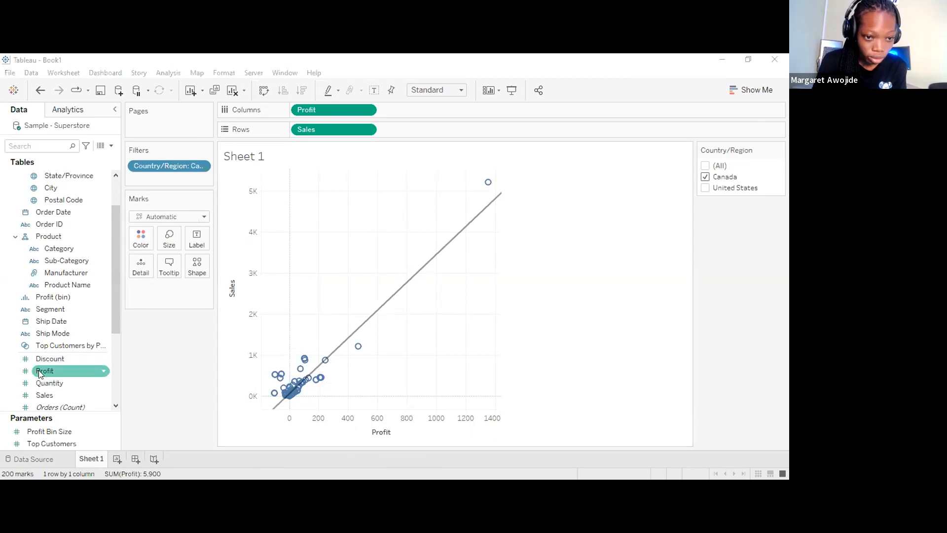
pyautogui.moveTo(140, 232); pyautogui.dragTo(139, 231)
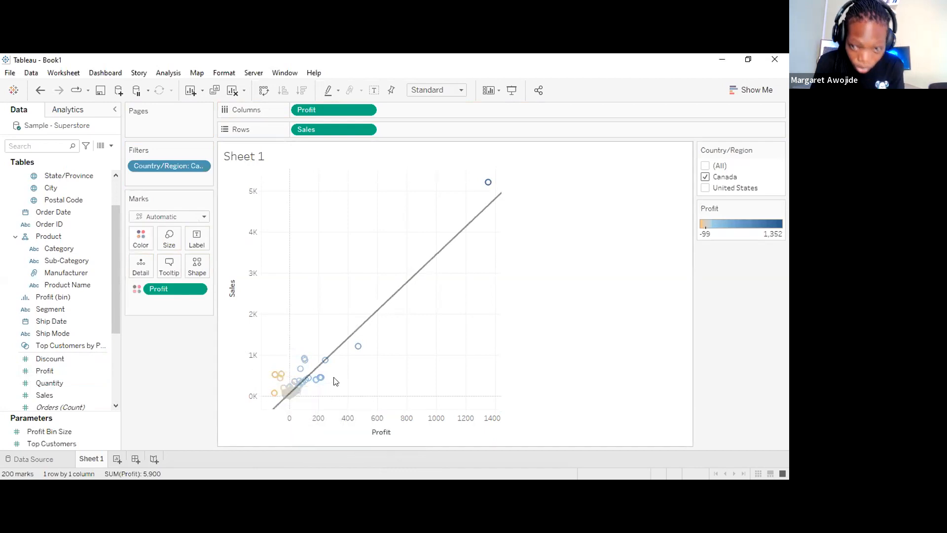
# Set the Profit colors to the Red-Green Diverging palette with stepped color in 2 steps
pyautogui.click(141, 242)
pyautogui.click(196, 280)
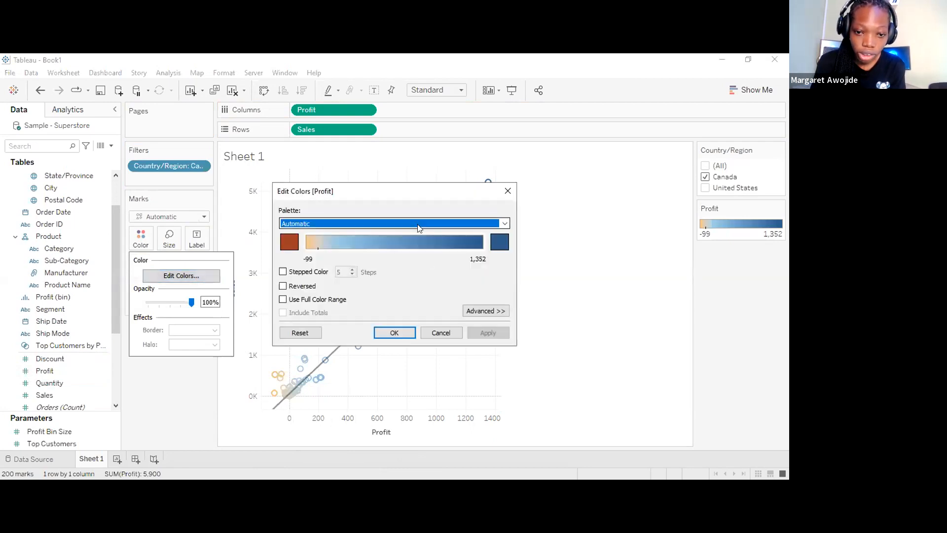
pyautogui.click(418, 227)
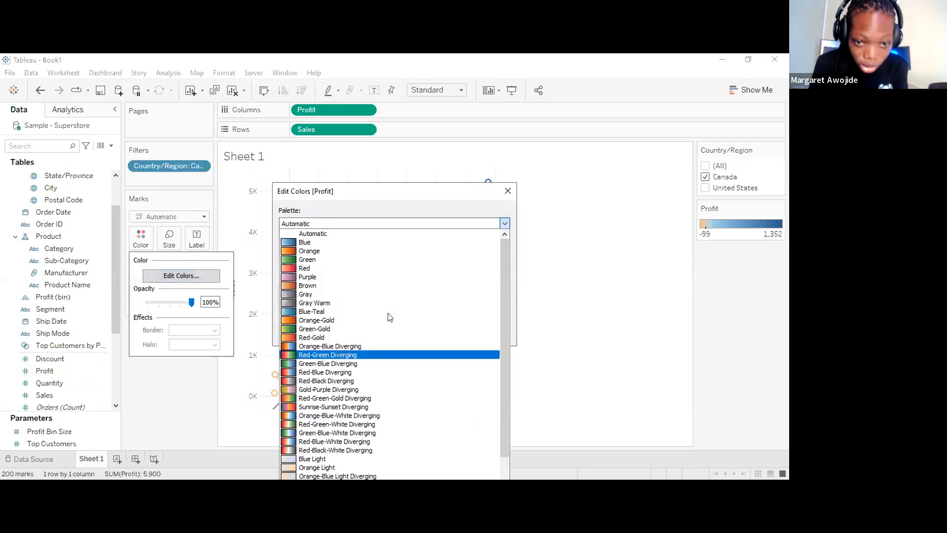
pyautogui.click(336, 354)
pyautogui.click(306, 271)
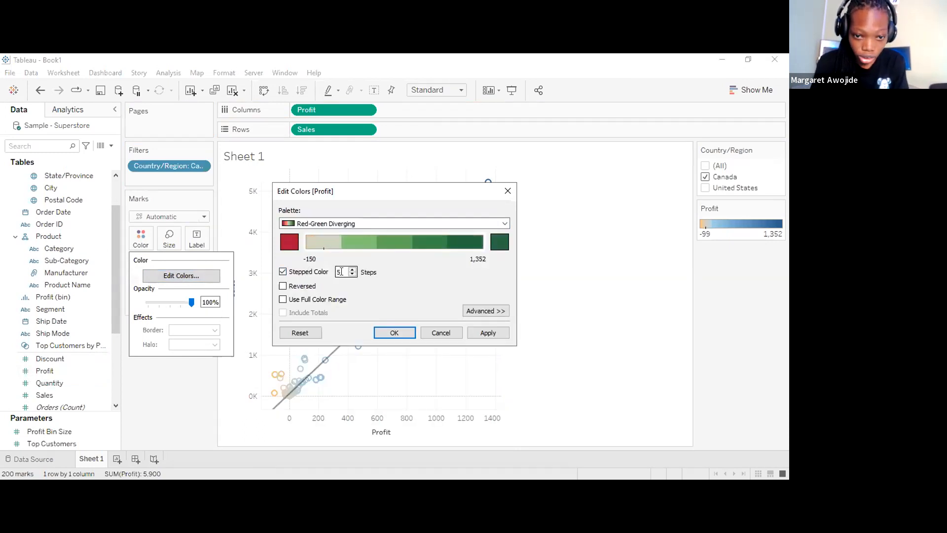
pyautogui.press('BackSpace')
pyautogui.write('2')
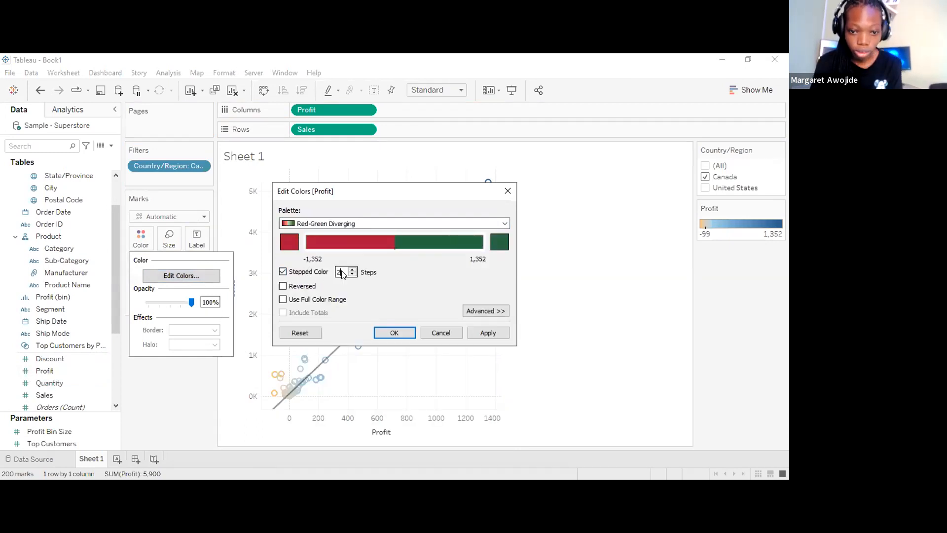
pyautogui.press('Return')
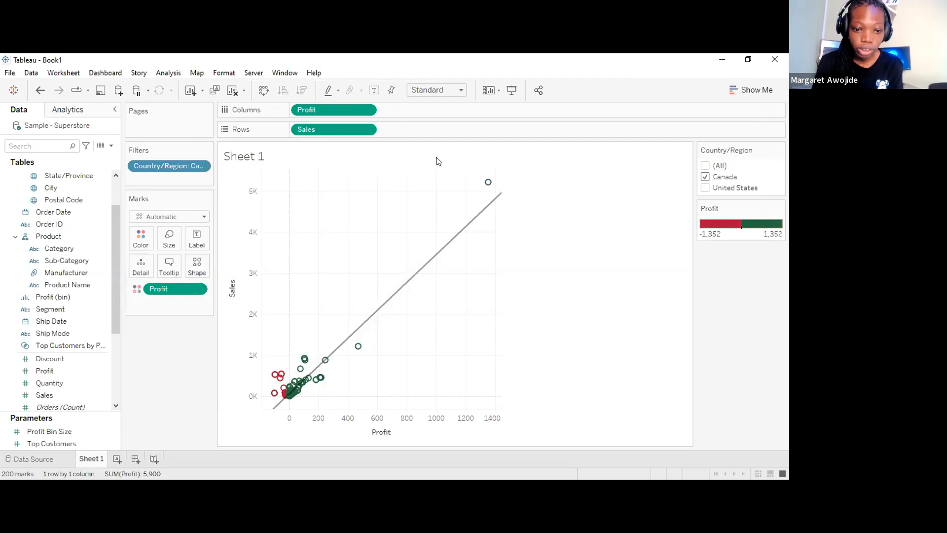
# Change the chart title to Scatterplot, formatted in bold at font size 12
pyautogui.moveTo(275, 395)
pyautogui.moveTo(273, 378)
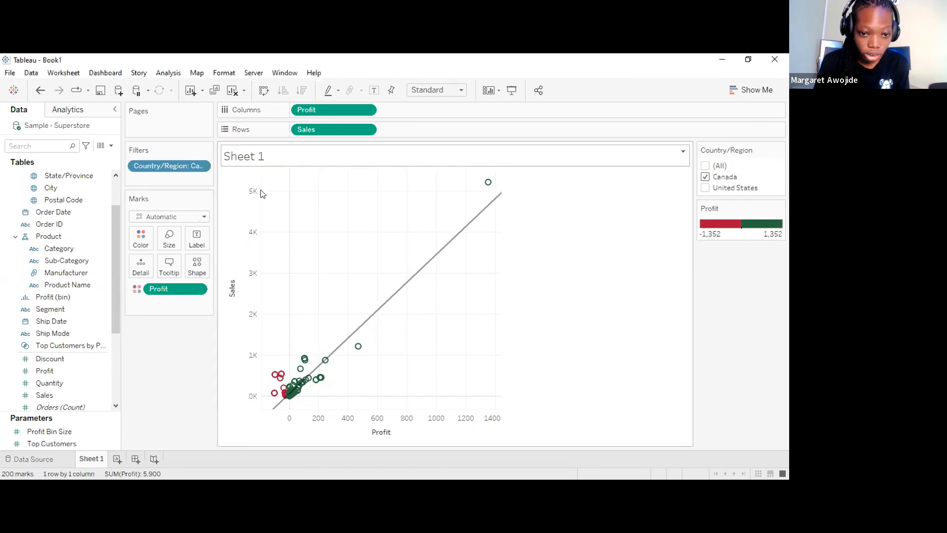
pyautogui.write('Scatterplot')
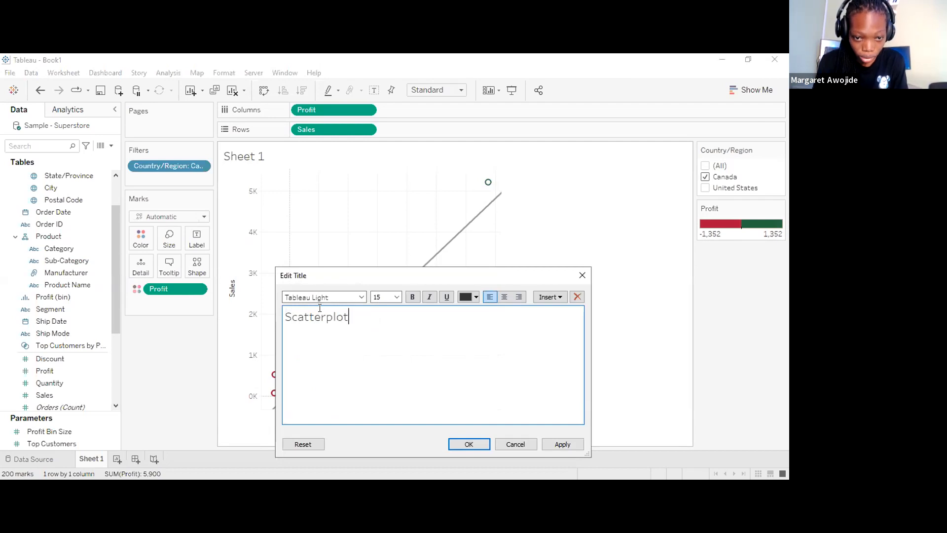
pyautogui.doubleClick(320, 308)
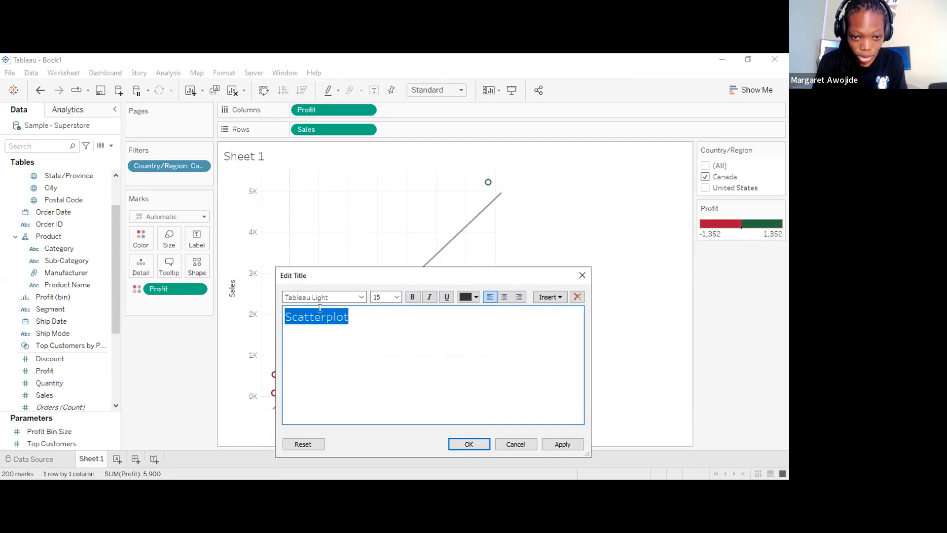
pyautogui.click(380, 297)
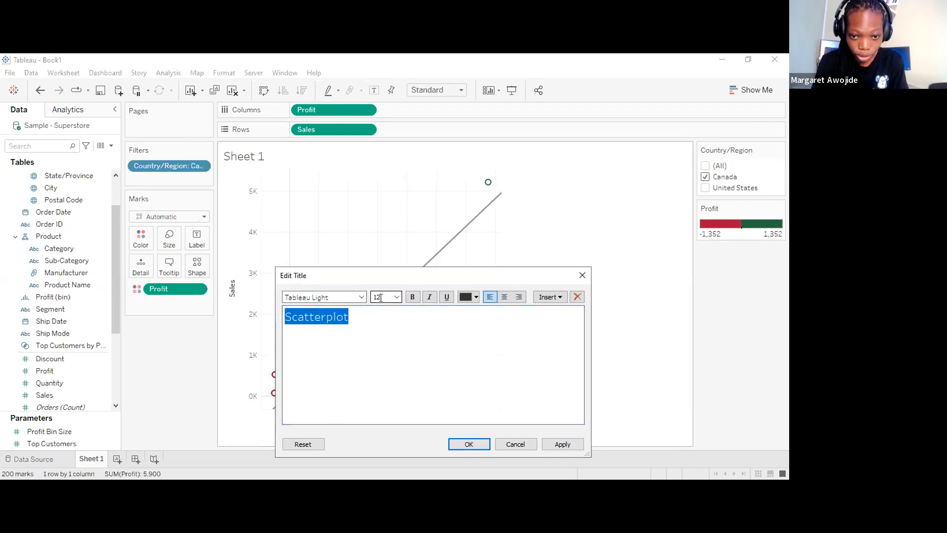
pyautogui.click(417, 298)
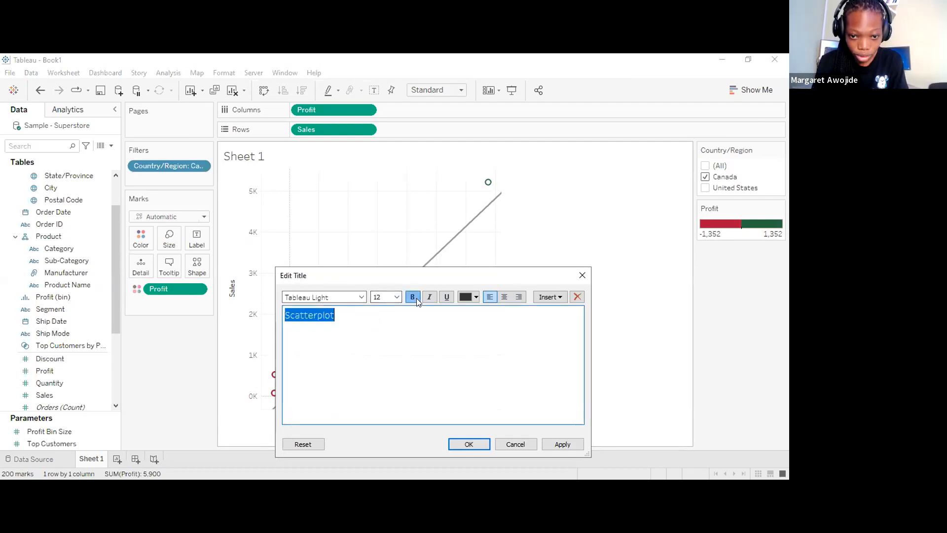
pyautogui.click(467, 445)
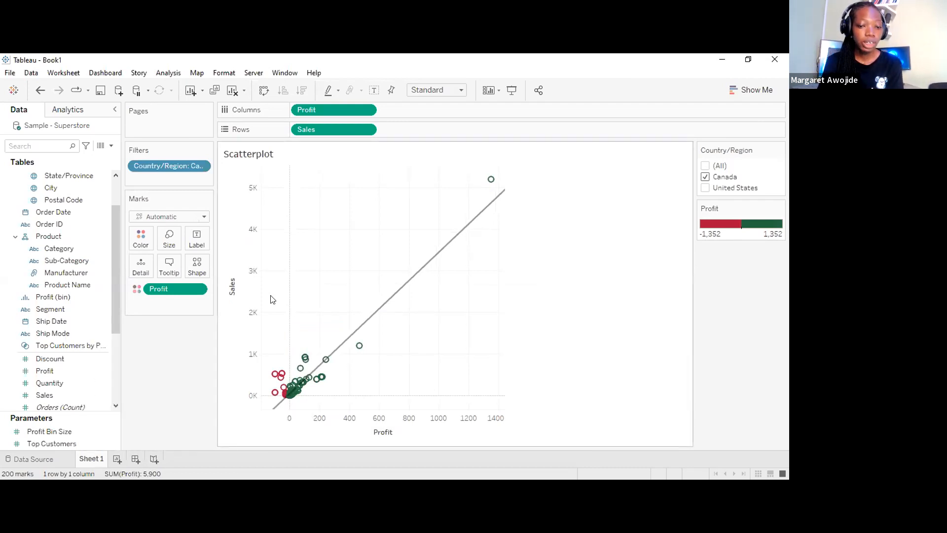
# Rename the worksheet Sheet 1 as Scatterplot
pyautogui.moveTo(372, 327)
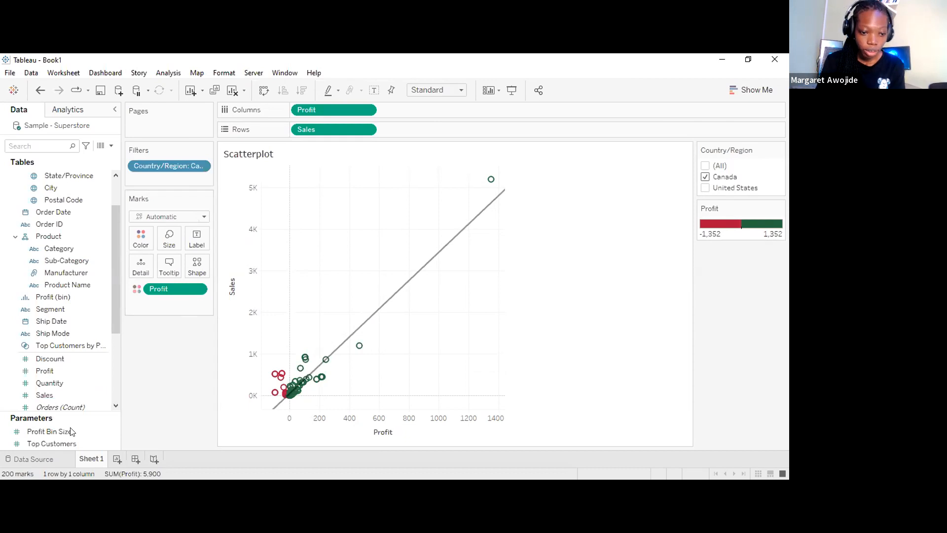
pyautogui.doubleClick(97, 459)
pyautogui.write('Scatt')
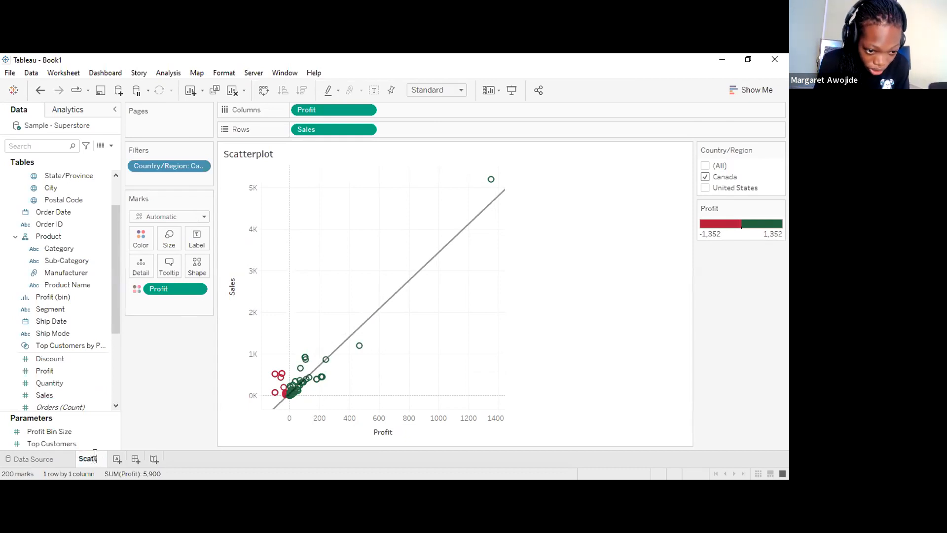
pyautogui.write('erplot')
pyautogui.press('Return')
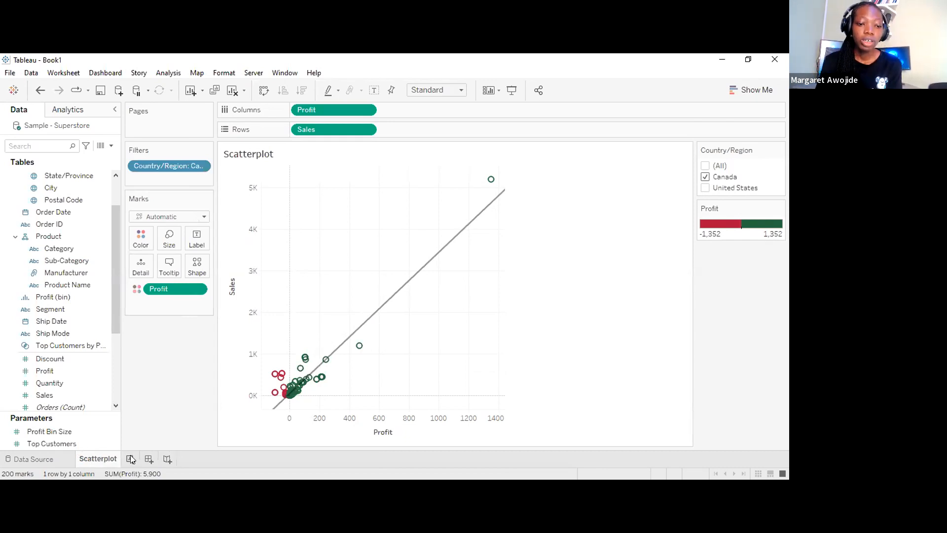
# Add a new blank worksheet after the Scatterplot sheet and bring the first Orders fields into view
pyautogui.click(131, 459)
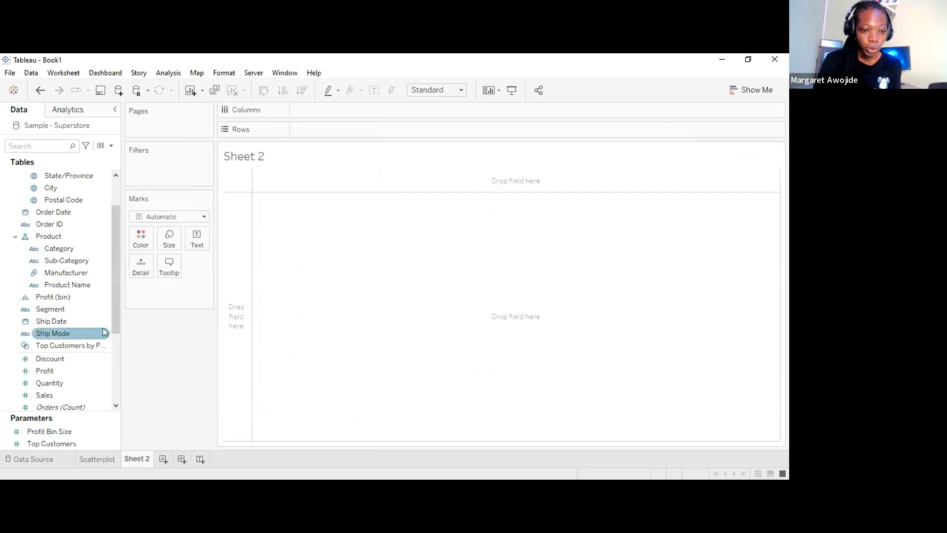
pyautogui.moveTo(113, 314); pyautogui.dragTo(119, 261)
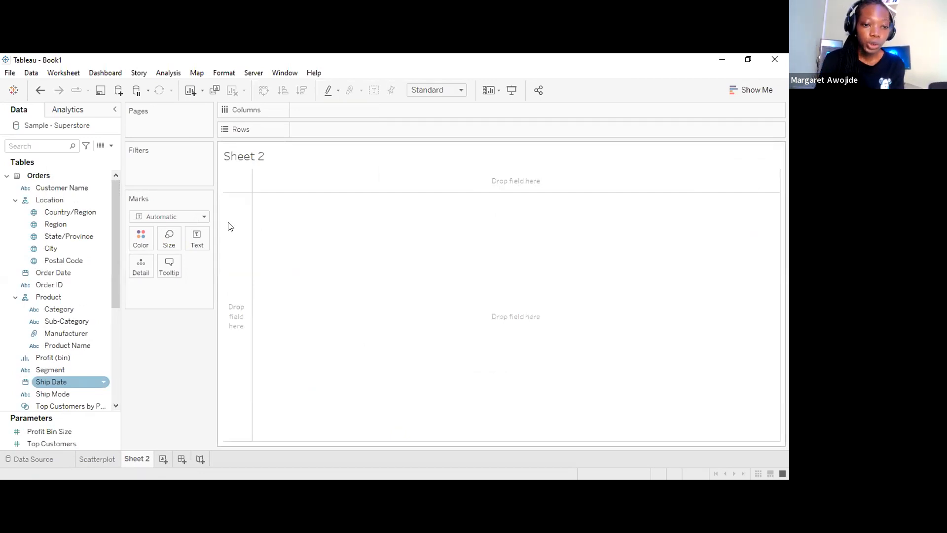
pyautogui.moveTo(113, 212); pyautogui.dragTo(138, 159)
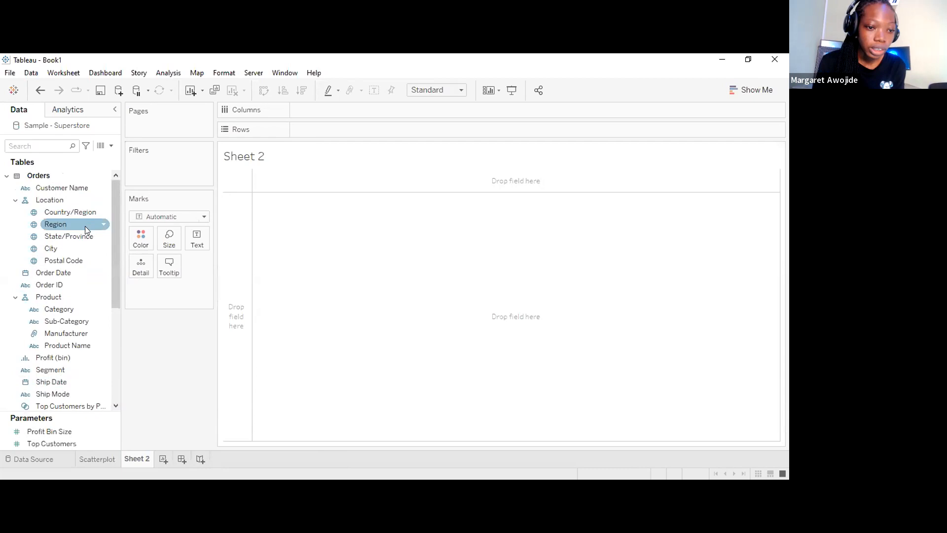
# Move State/Province to the end of the Location hierarchy and add it as detail to plot the states on a map
pyautogui.moveTo(53, 237); pyautogui.dragTo(32, 239)
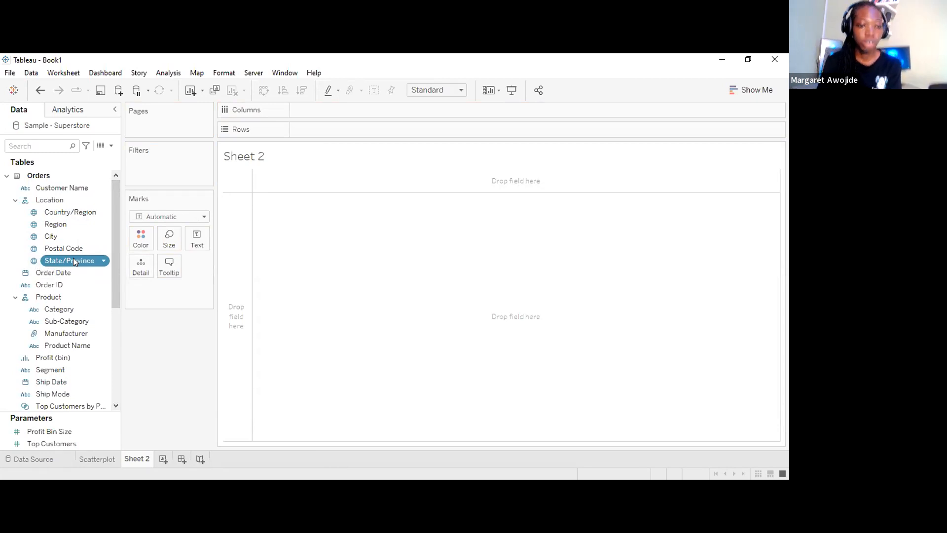
pyautogui.moveTo(60, 258); pyautogui.dragTo(139, 263)
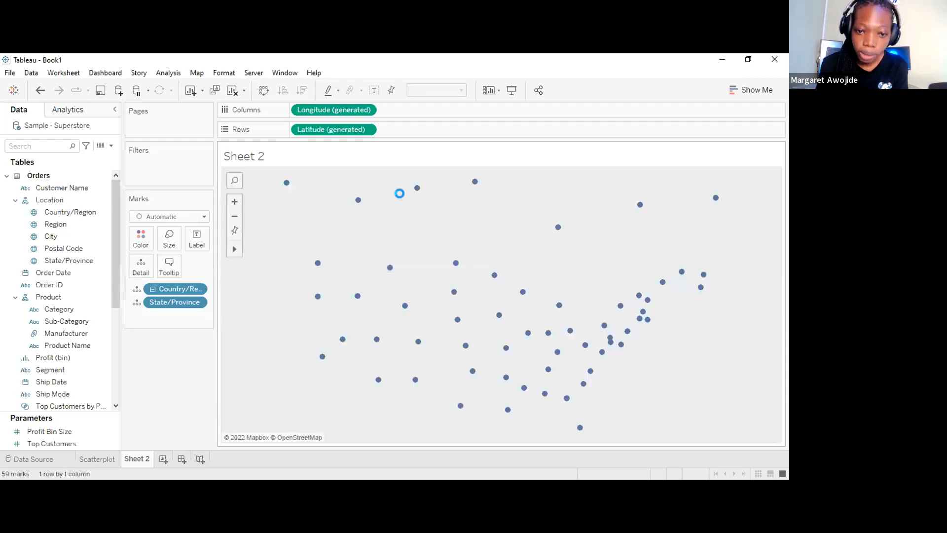
pyautogui.moveTo(459, 320)
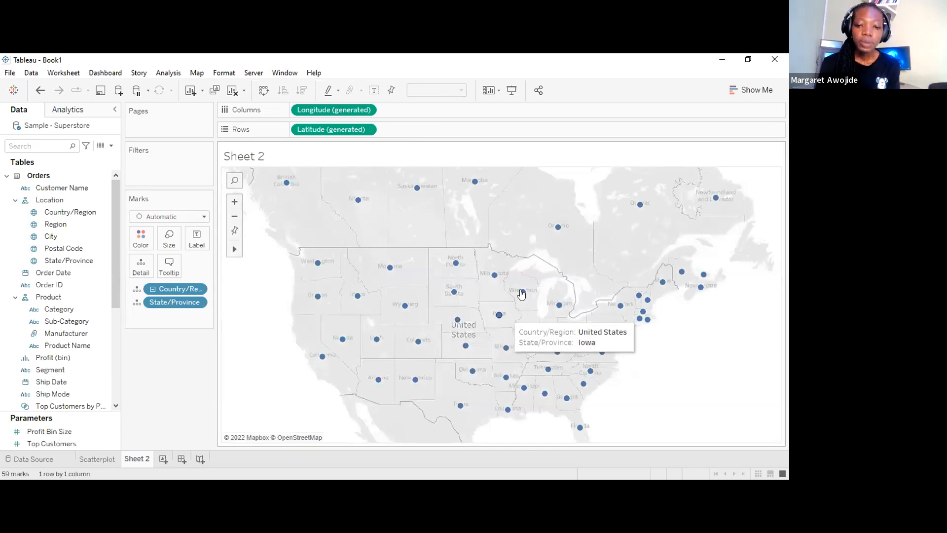
pyautogui.moveTo(456, 267)
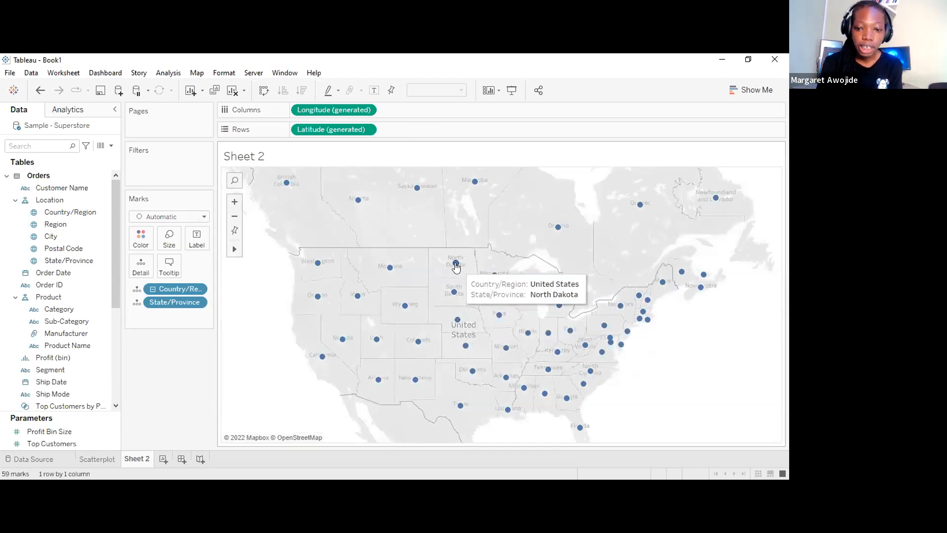
pyautogui.moveTo(517, 294)
# Size the state marks on the map by Sales
pyautogui.moveTo(115, 252); pyautogui.dragTo(114, 267)
pyautogui.moveTo(318, 265)
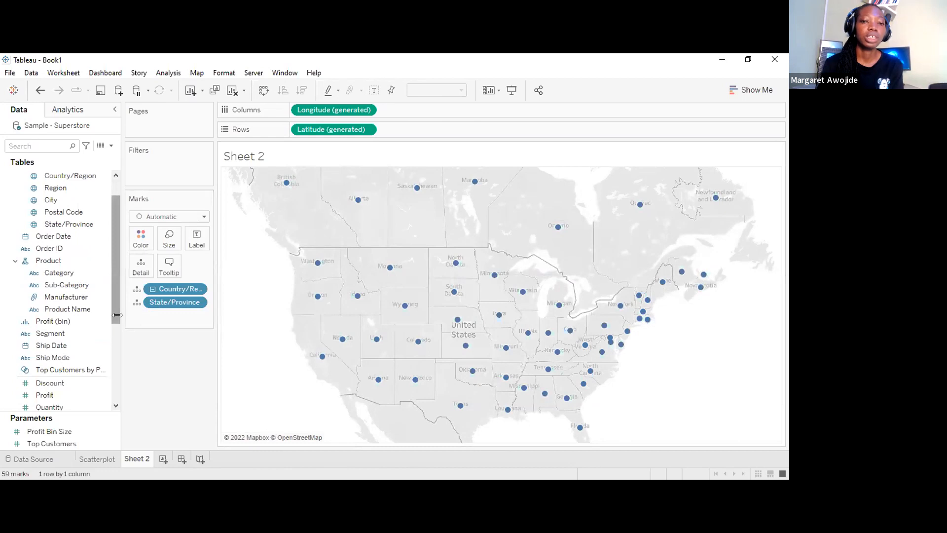
pyautogui.moveTo(113, 307); pyautogui.dragTo(111, 324)
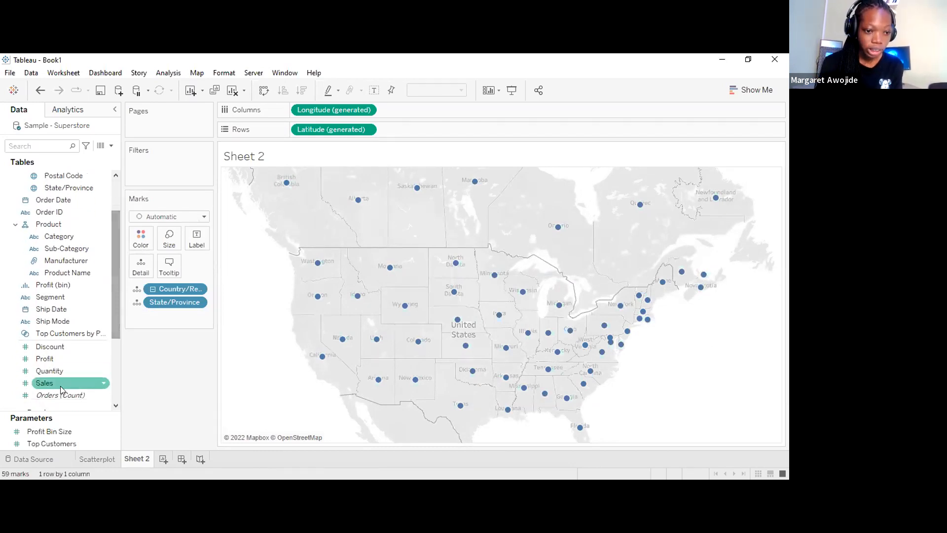
pyautogui.click(47, 383)
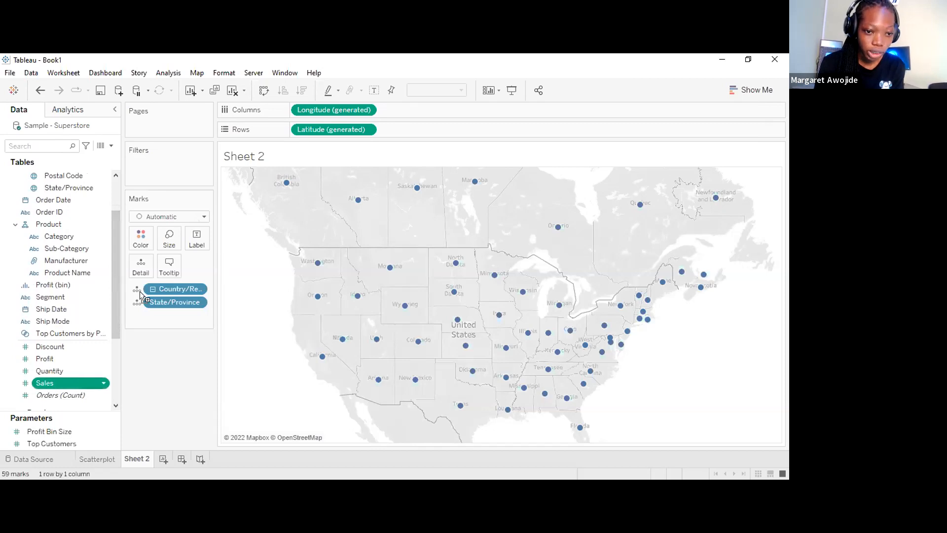
pyautogui.moveTo(47, 382); pyautogui.dragTo(170, 237)
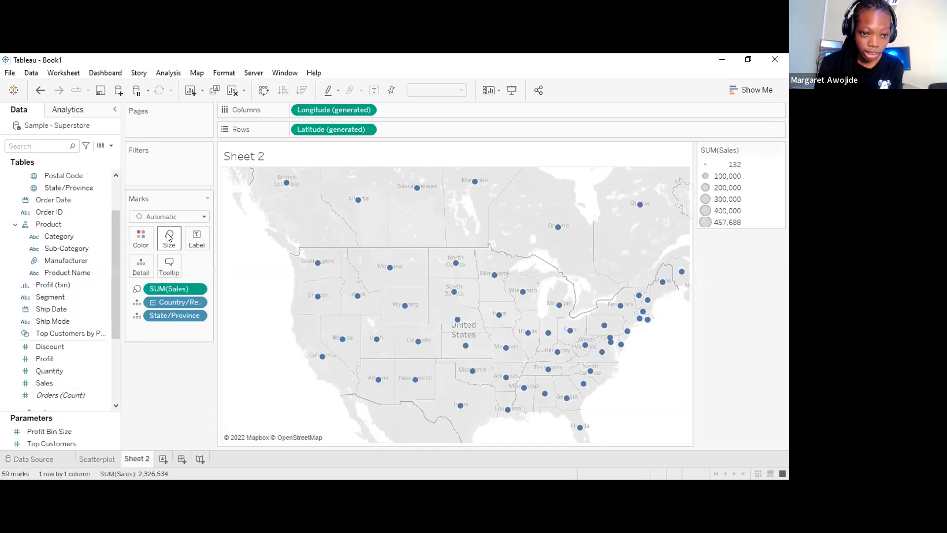
# Enlarge the overall size of the map's state marks slightly
pyautogui.moveTo(282, 356)
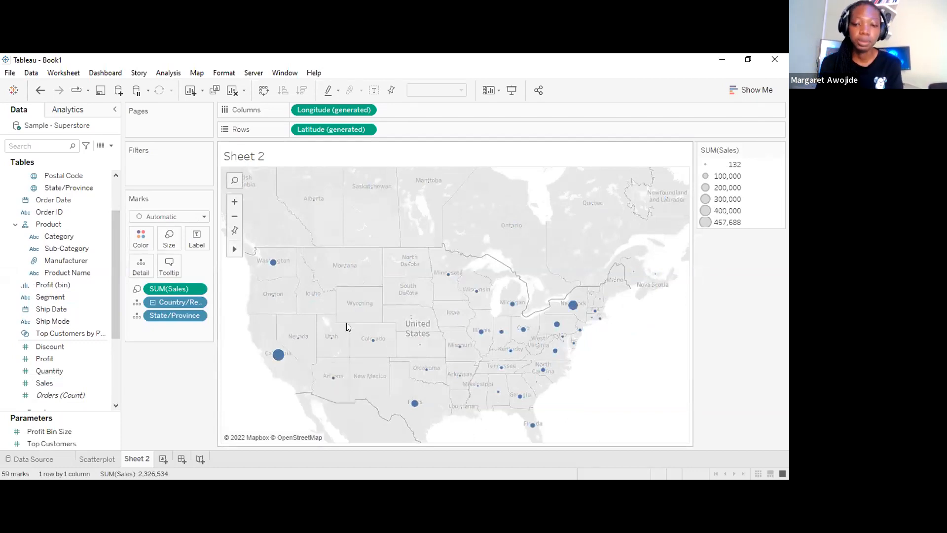
pyautogui.moveTo(461, 350)
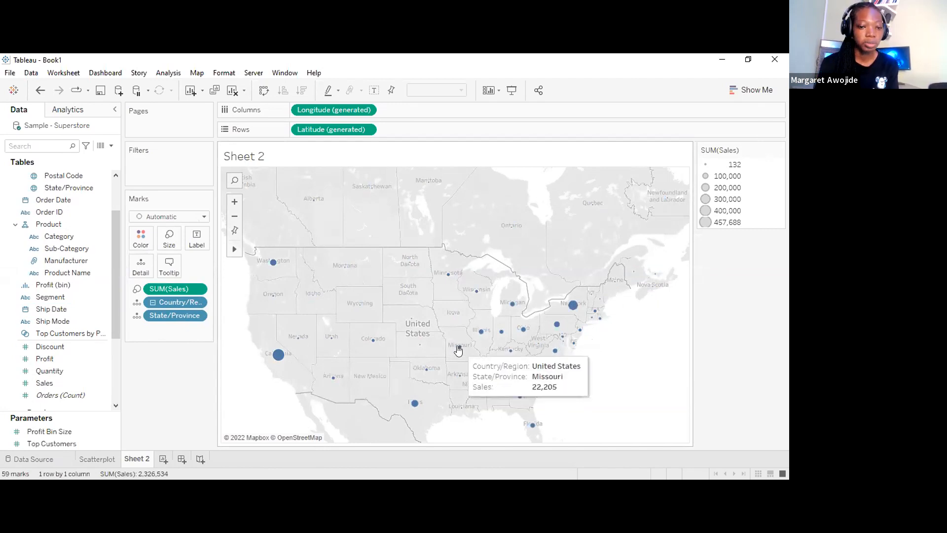
pyautogui.click(168, 246)
pyautogui.moveTo(201, 265); pyautogui.dragTo(208, 268)
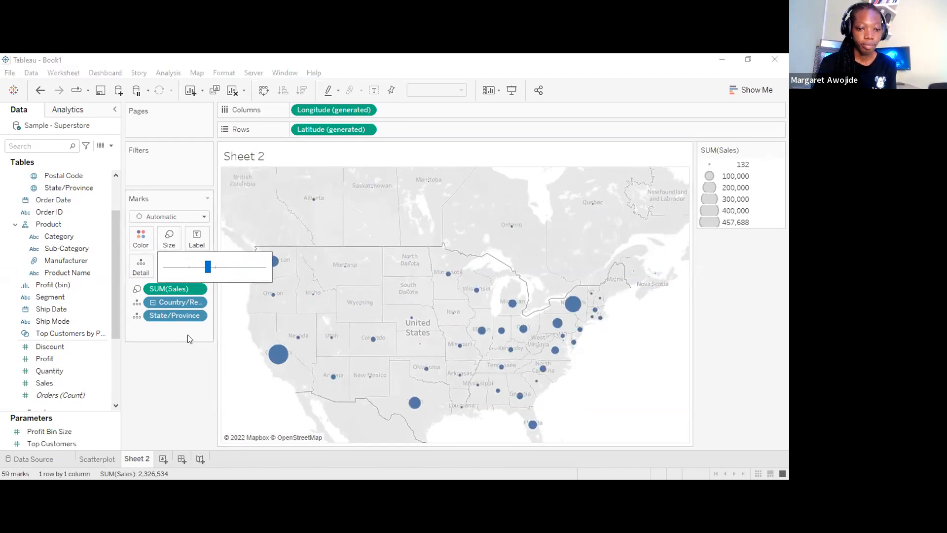
# Color the state marks on the map by Profit
pyautogui.moveTo(111, 316); pyautogui.dragTo(112, 327)
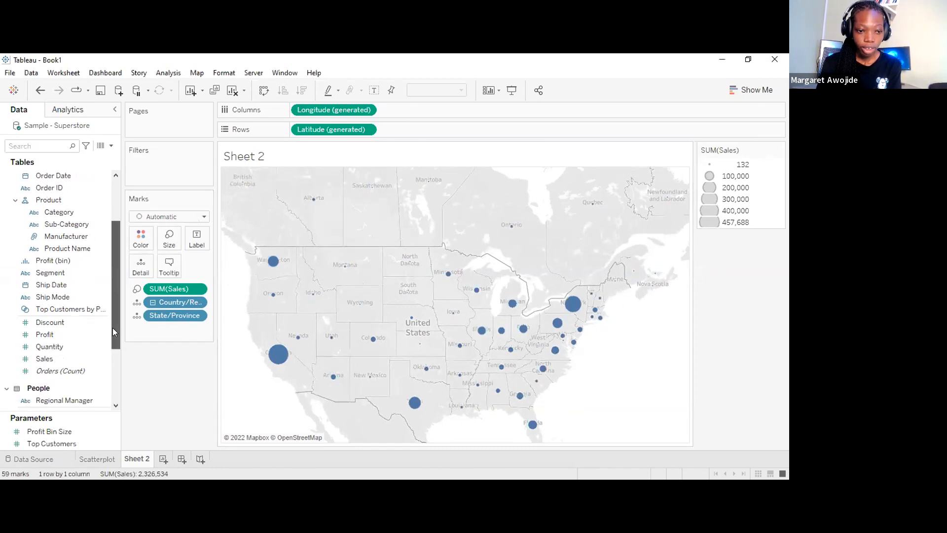
pyautogui.moveTo(50, 334); pyautogui.dragTo(87, 313)
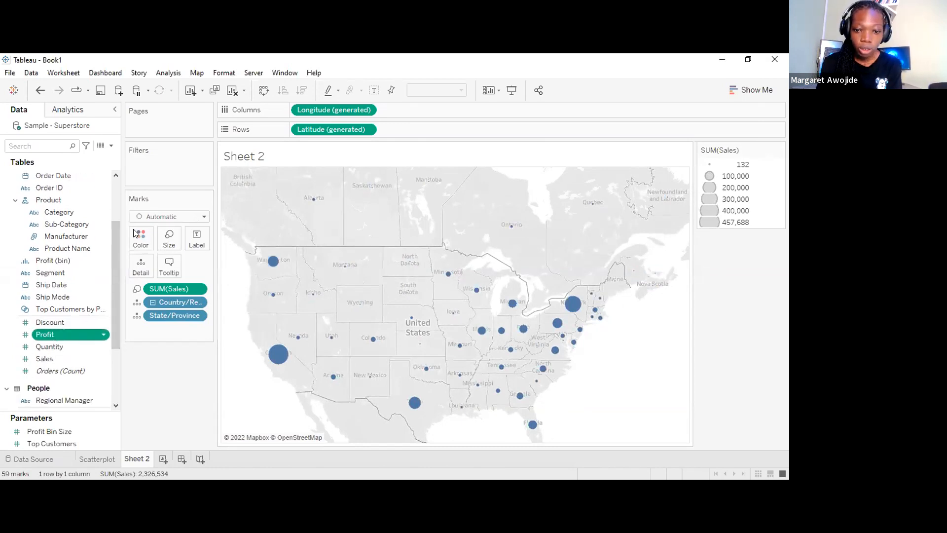
pyautogui.moveTo(136, 233); pyautogui.dragTo(138, 235)
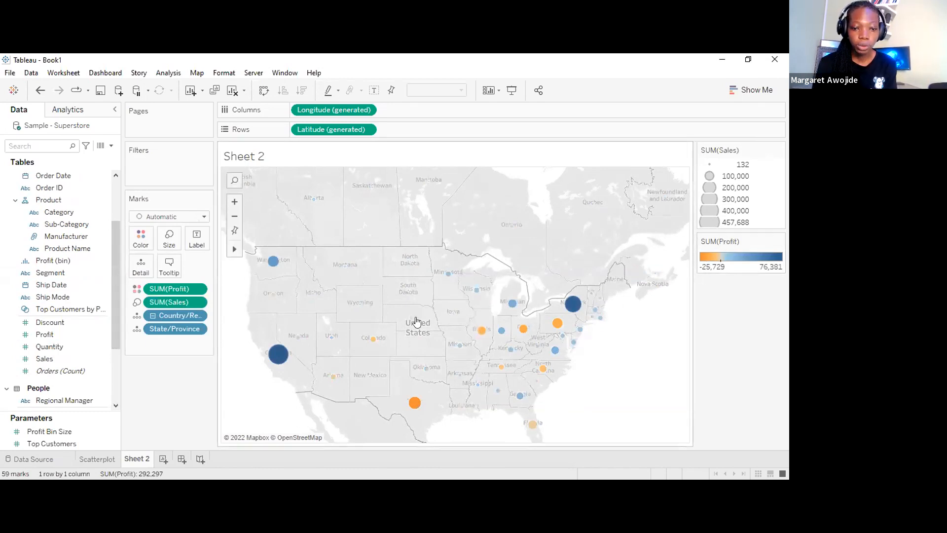
pyautogui.moveTo(416, 403)
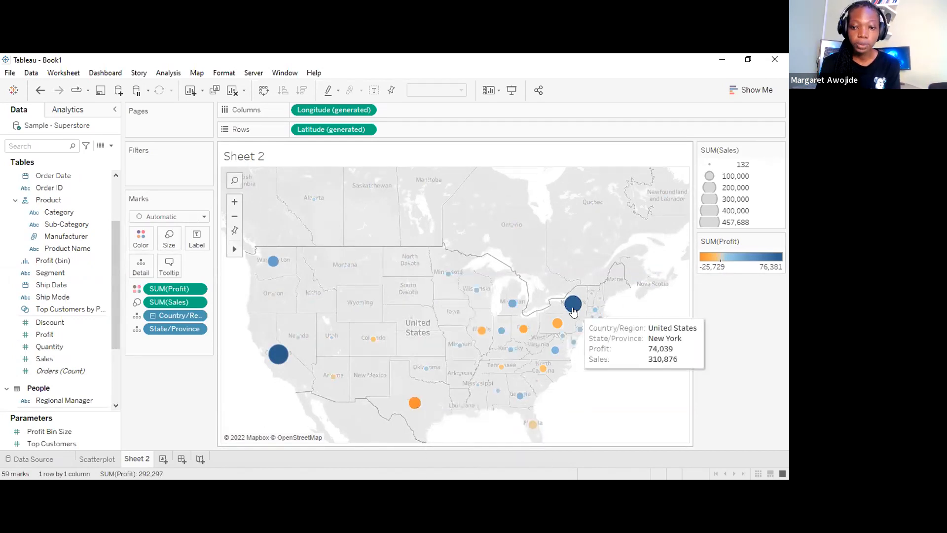
# Set the map's Profit colors to the Red-Green Diverging palette with stepped color in 2 steps
pyautogui.click(140, 237)
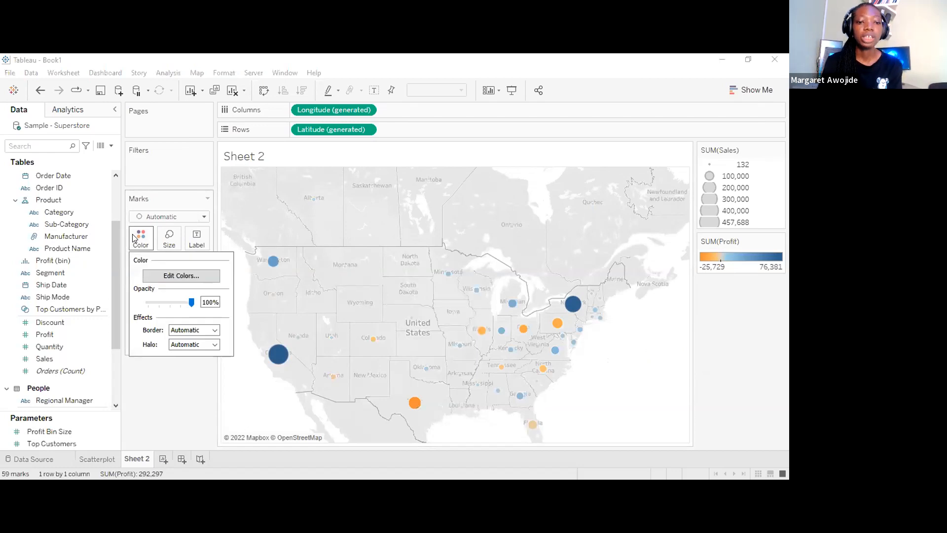
pyautogui.click(201, 278)
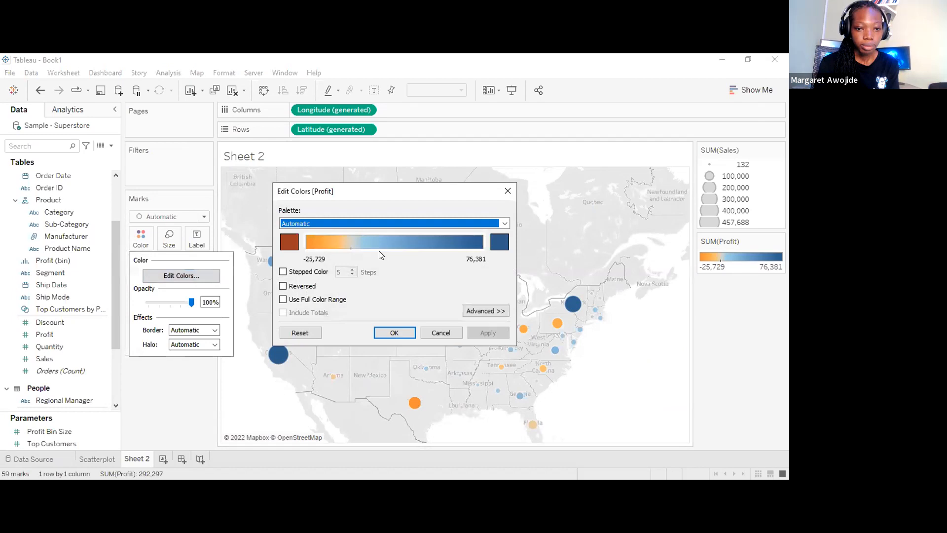
pyautogui.click(341, 220)
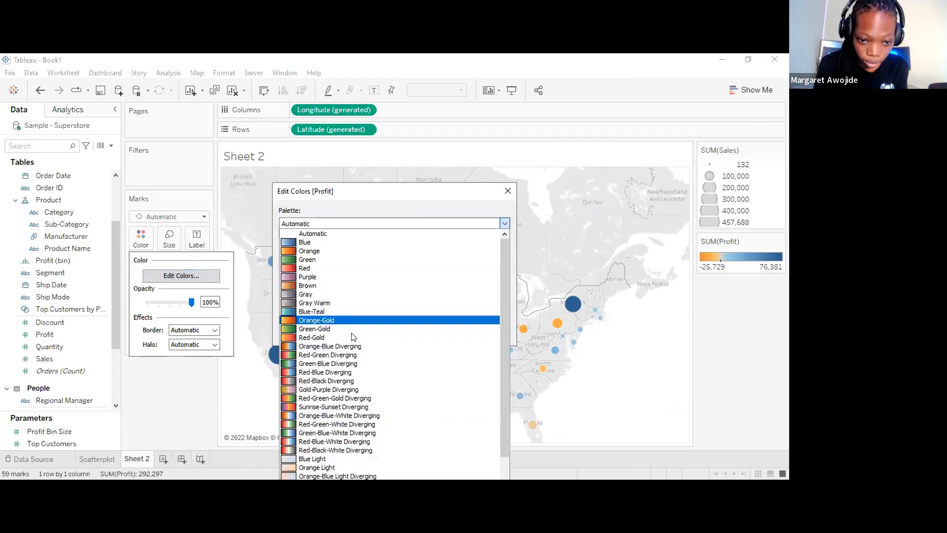
pyautogui.click(340, 356)
pyautogui.click(321, 271)
pyautogui.press('BackSpace')
pyautogui.write('2')
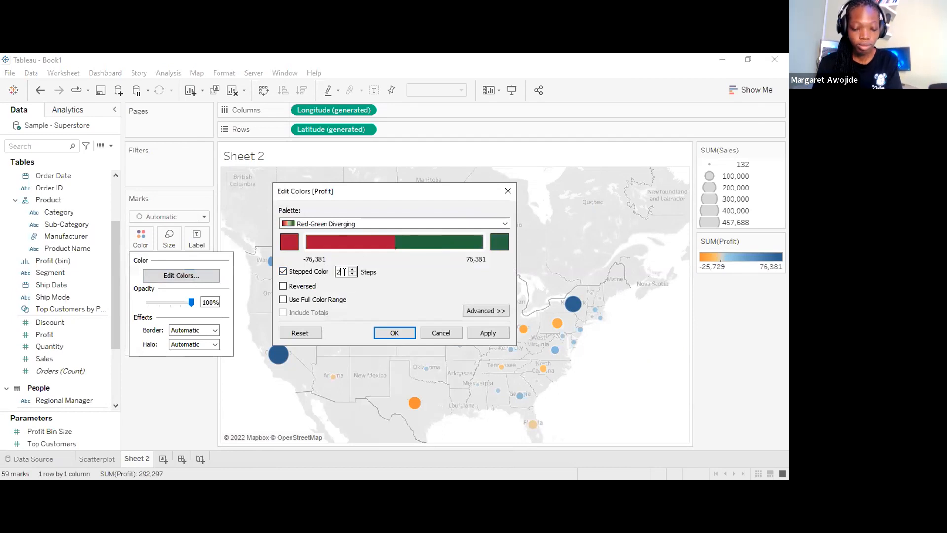
pyautogui.click(384, 332)
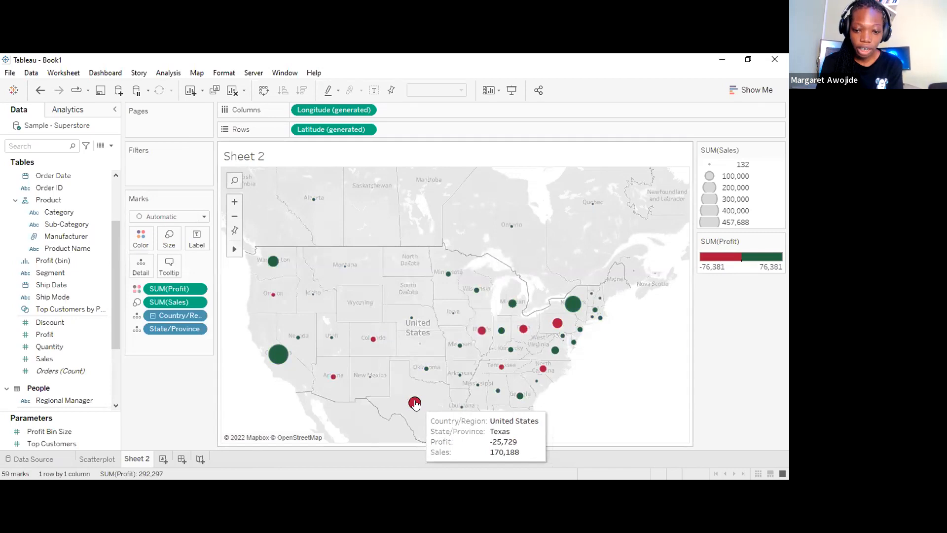
pyautogui.moveTo(576, 304)
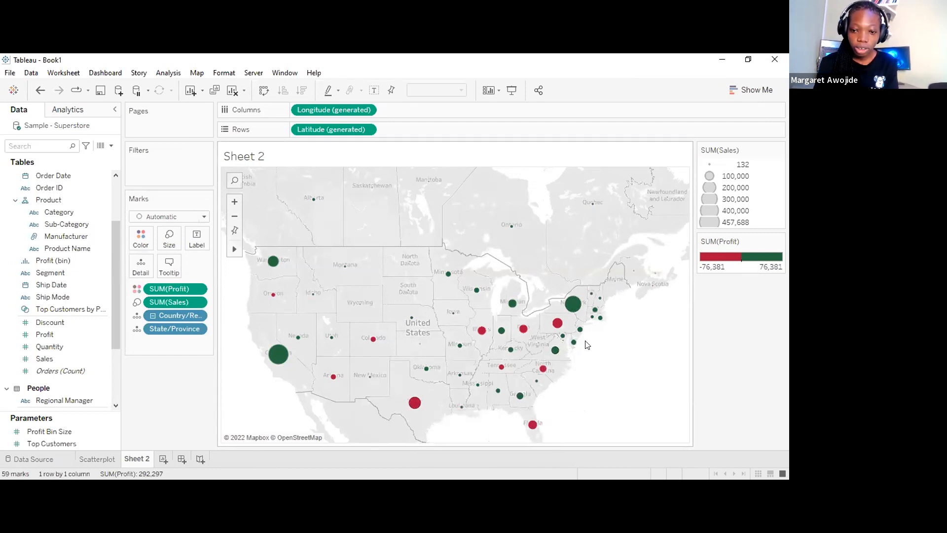
pyautogui.moveTo(592, 321)
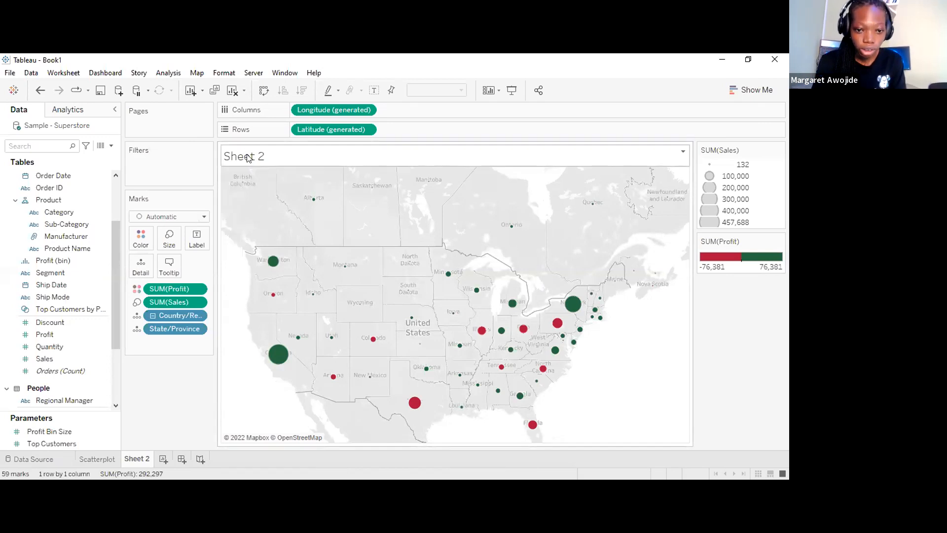
# Change the map sheet's title to Point Map, formatted in bold at font size 12
pyautogui.doubleClick(260, 173)
pyautogui.press('BackSpace')
pyautogui.write('Point Map')
pyautogui.hotkey('ctrl', 'a')
pyautogui.hotkey('ctrl', 'b')
pyautogui.doubleClick(378, 297)
pyautogui.write('12')
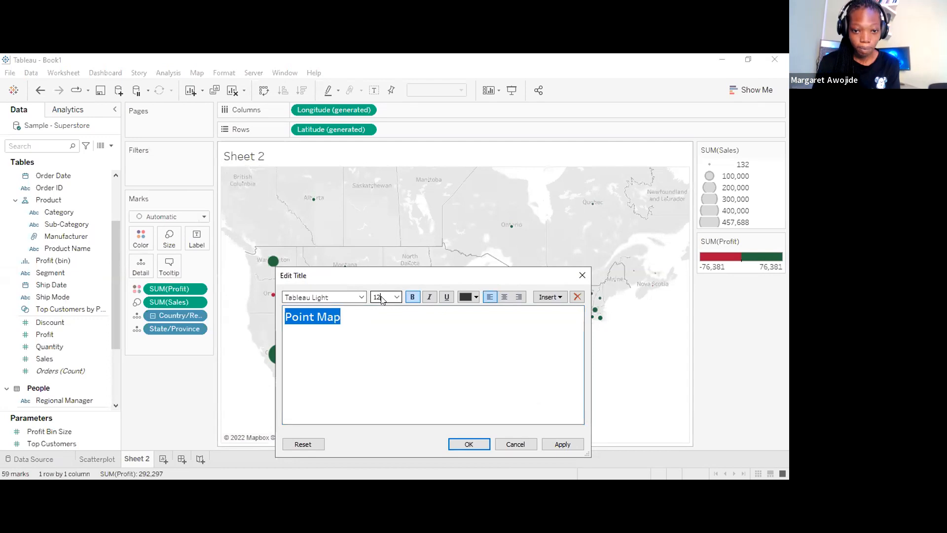
pyautogui.press('Return')
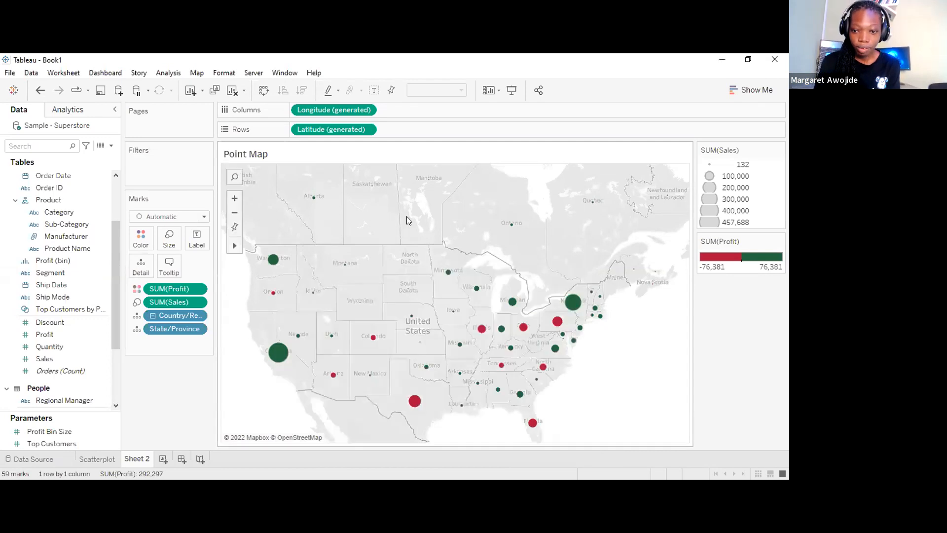
# Change the map's background style to Normal
pyautogui.click(197, 73)
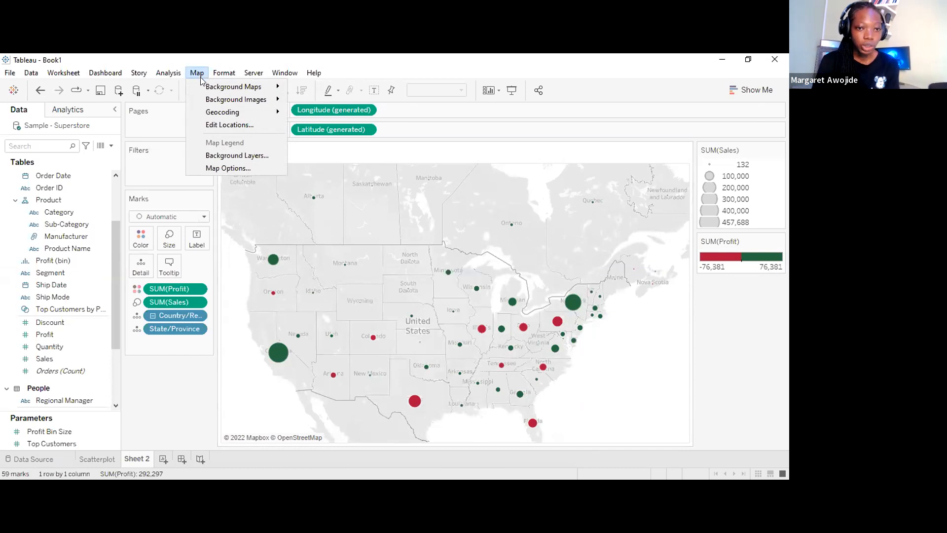
pyautogui.moveTo(206, 85)
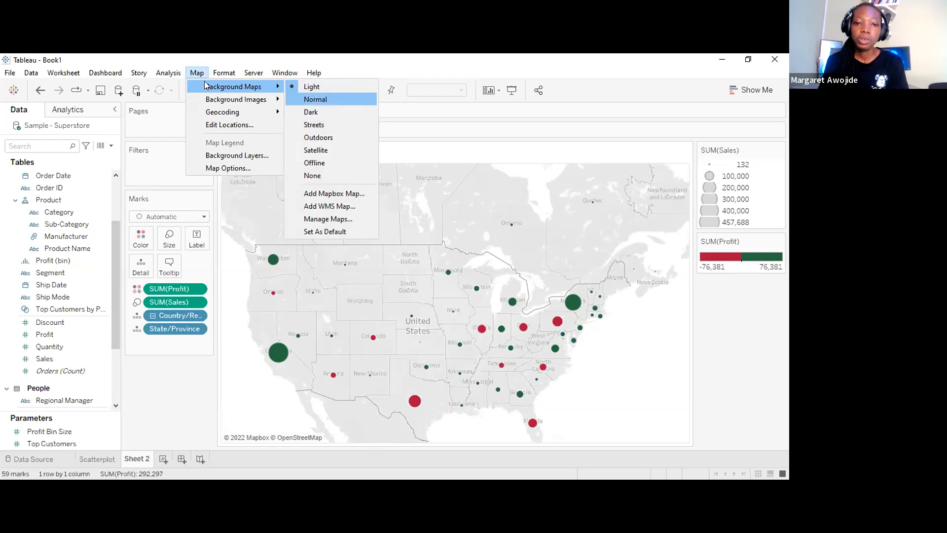
pyautogui.click(315, 99)
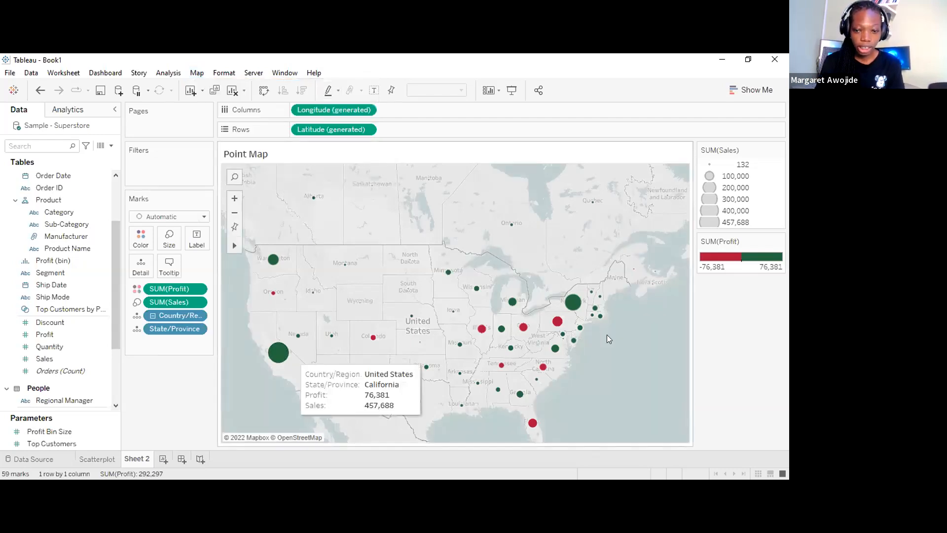
# Switch the map's background style to Dark
pyautogui.click(197, 73)
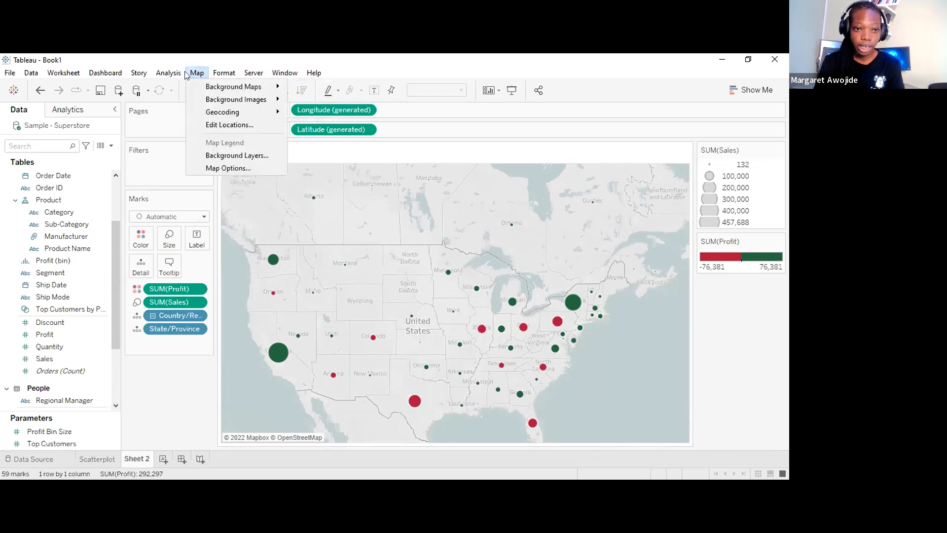
pyautogui.press('Down')
pyautogui.press('Right')
pyautogui.press('Down')
pyautogui.press('Down')
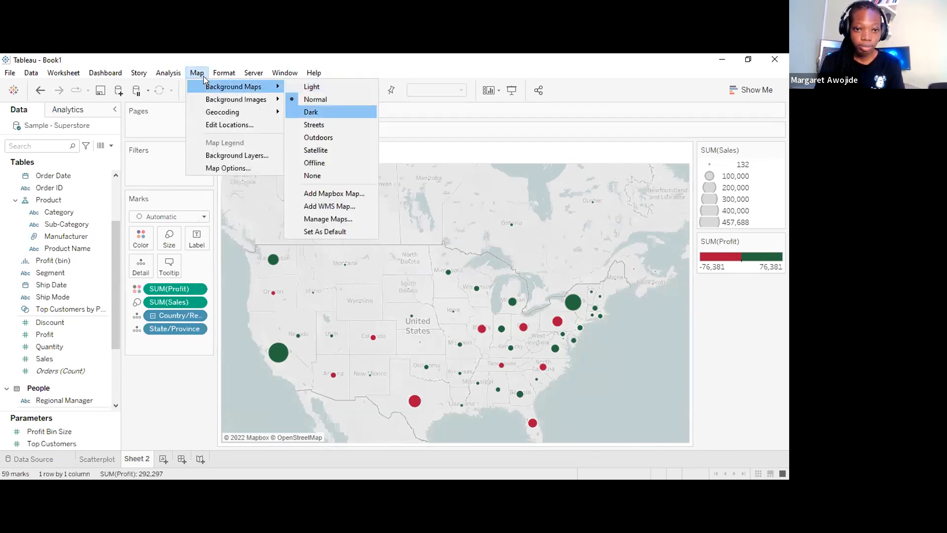
pyautogui.press('Return')
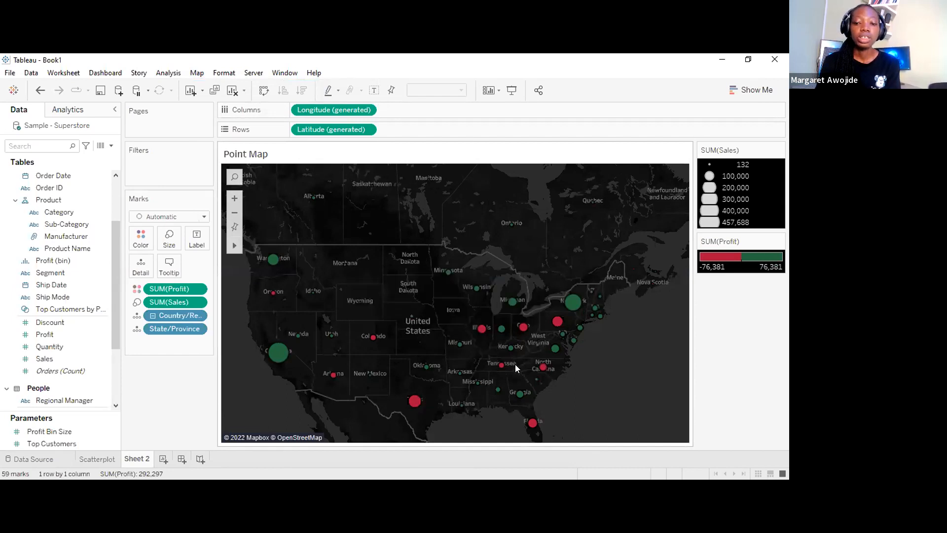
# Try the Streets background style on the map
pyautogui.click(204, 75)
pyautogui.moveTo(234, 87)
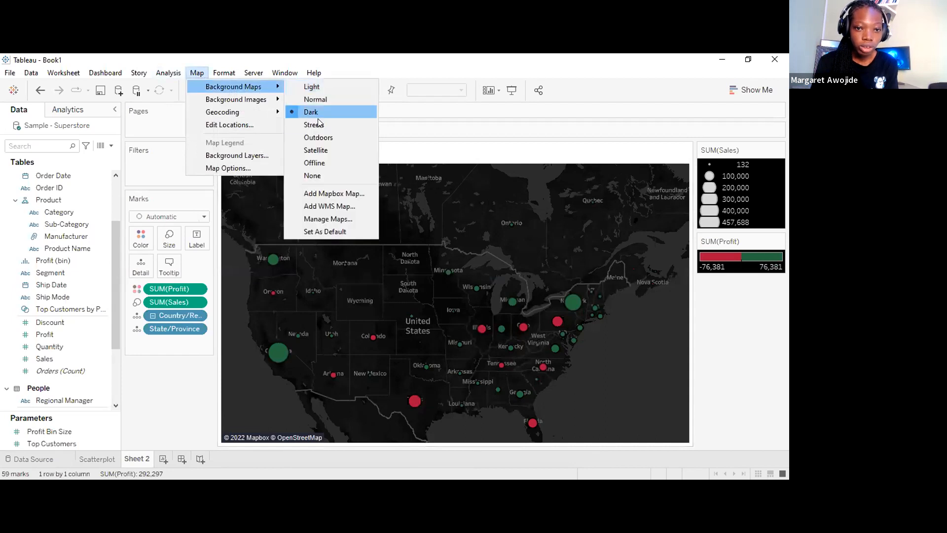
pyautogui.click(319, 125)
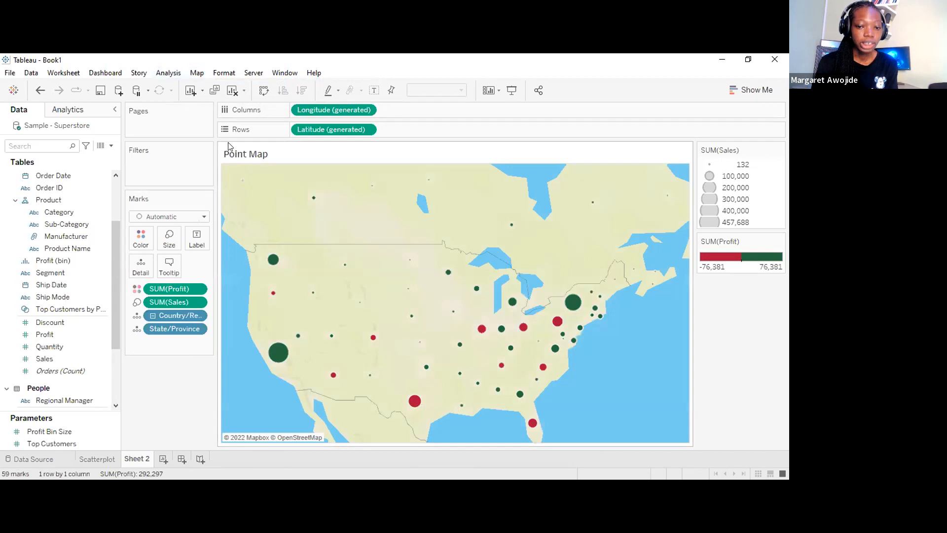
# Set the map's background style to Satellite
pyautogui.click(193, 74)
pyautogui.moveTo(208, 88)
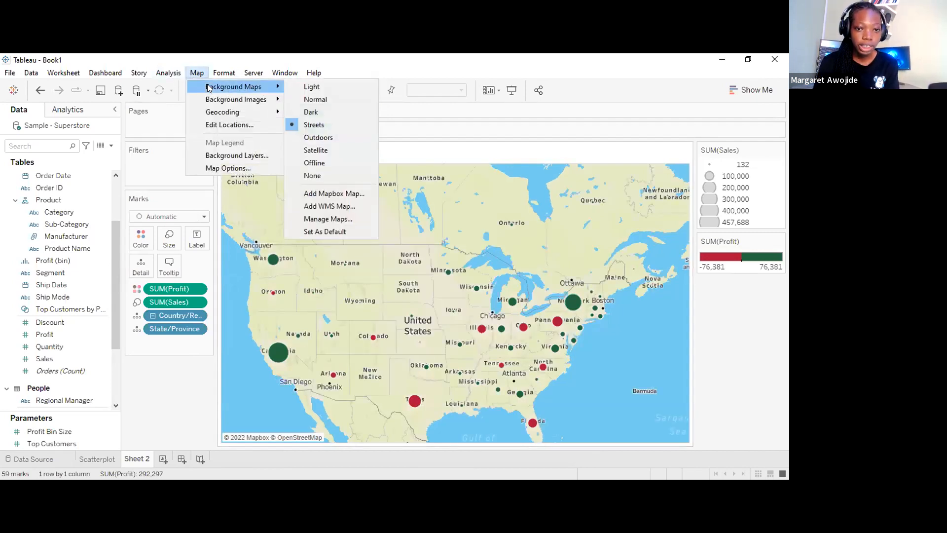
pyautogui.click(315, 150)
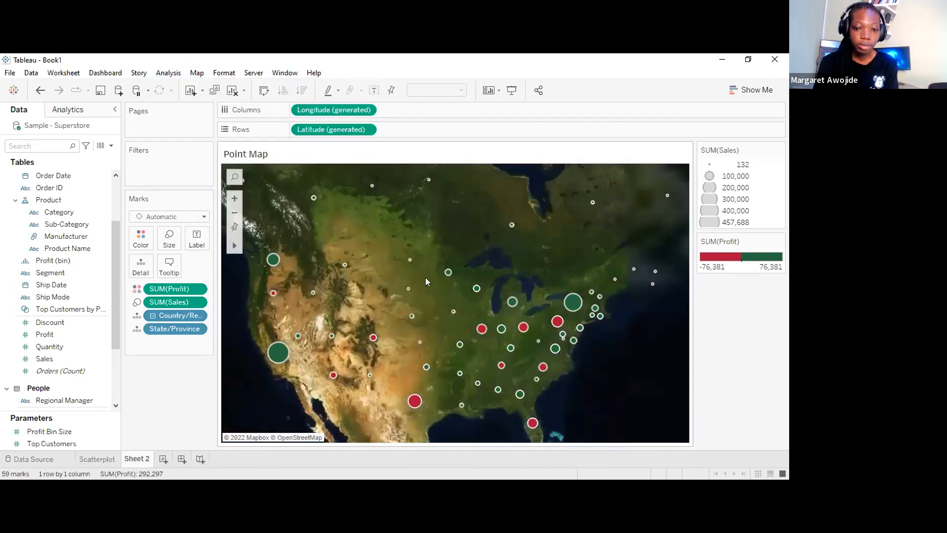
pyautogui.moveTo(284, 359)
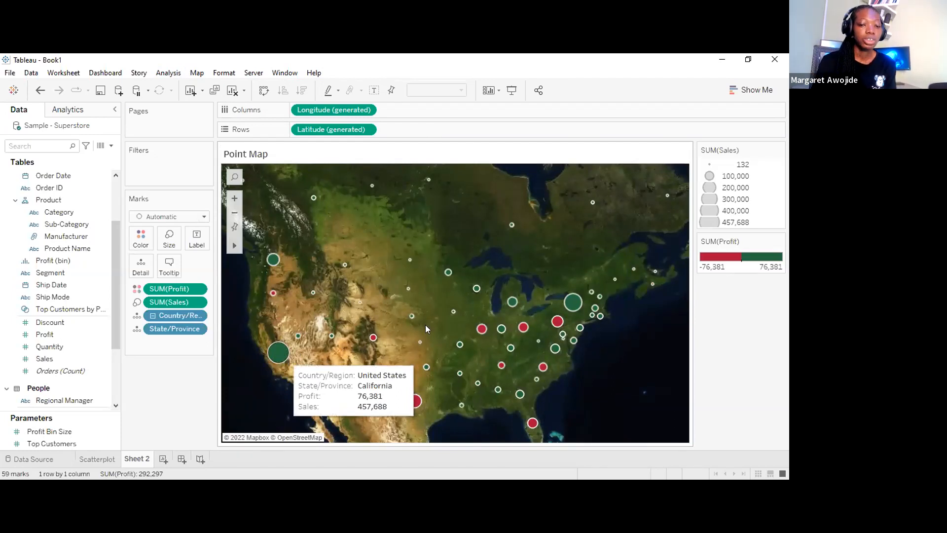
# Rename the Sheet 2 worksheet as Point Map
pyautogui.moveTo(276, 292)
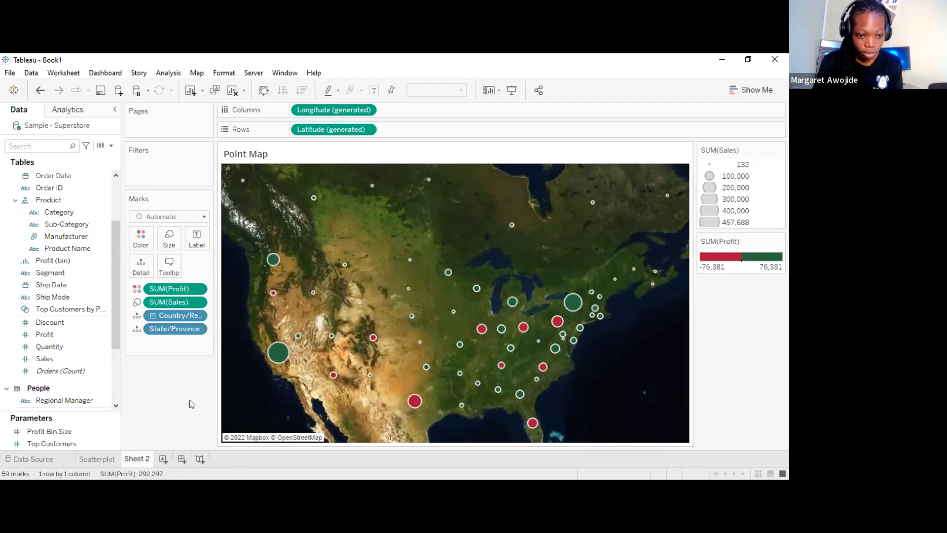
pyautogui.doubleClick(137, 456)
pyautogui.write('Point Map')
pyautogui.press('Return')
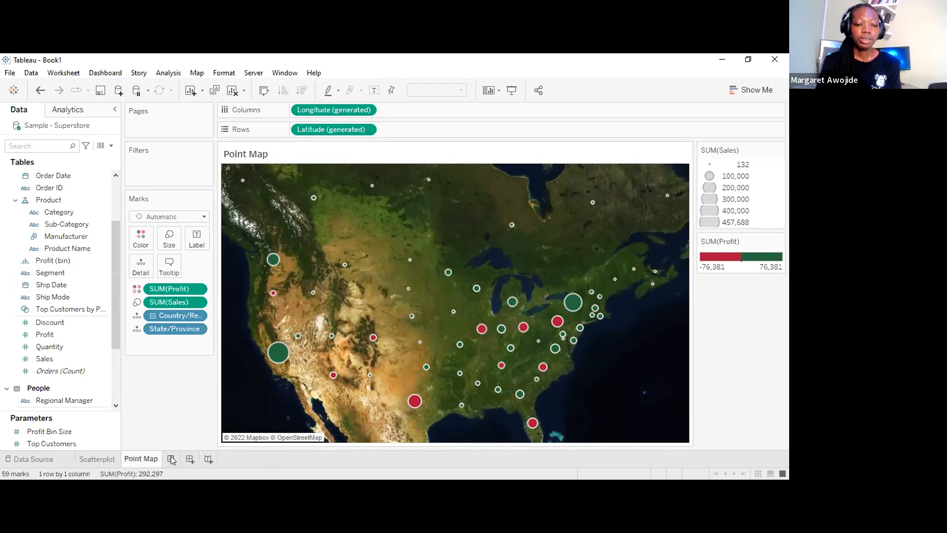
# Create a new worksheet and plot State/Province on a map
pyautogui.click(171, 460)
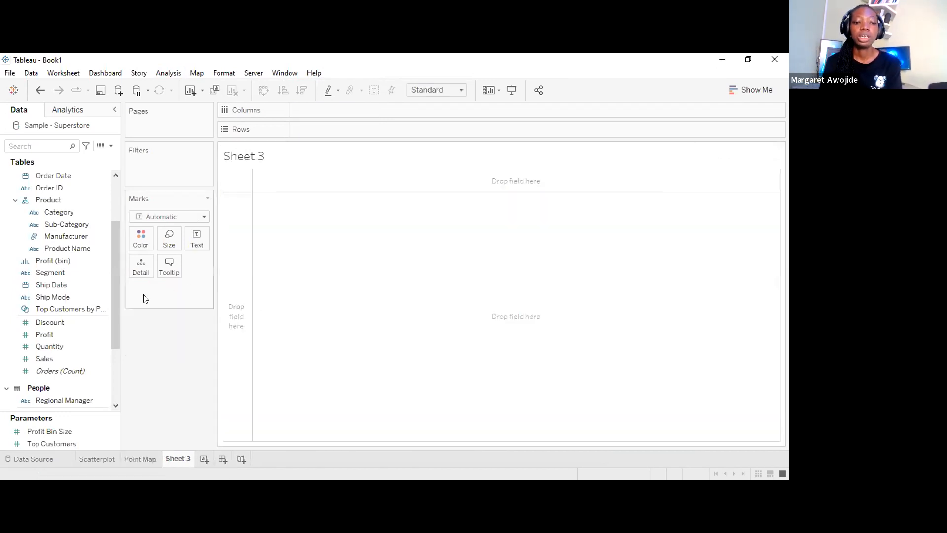
pyautogui.moveTo(116, 296)
pyautogui.mouseDown()
pyautogui.moveTo(117, 328)
pyautogui.moveTo(117, 279)
pyautogui.mouseUp()
pyautogui.click(47, 225)
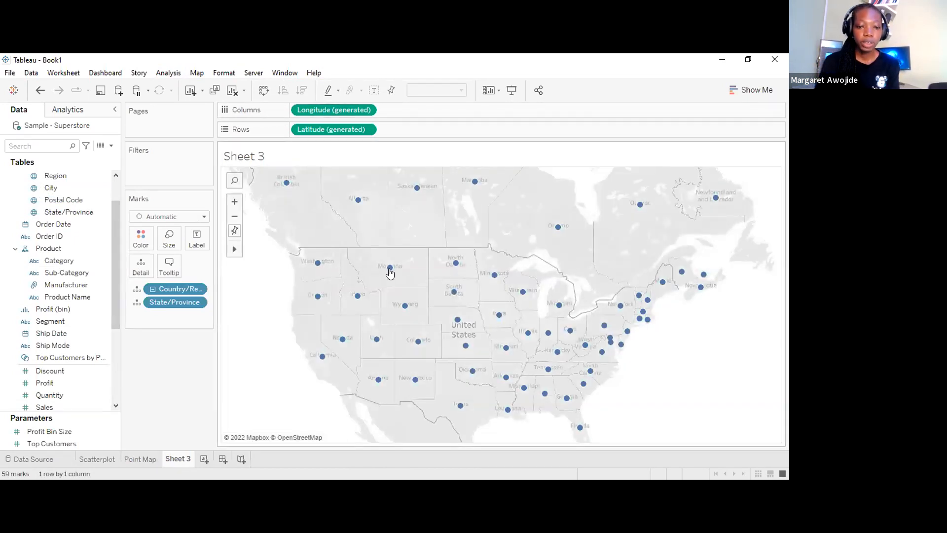
# Set the mark type to Map and color the states and provinces by Profit
pyautogui.click(204, 217)
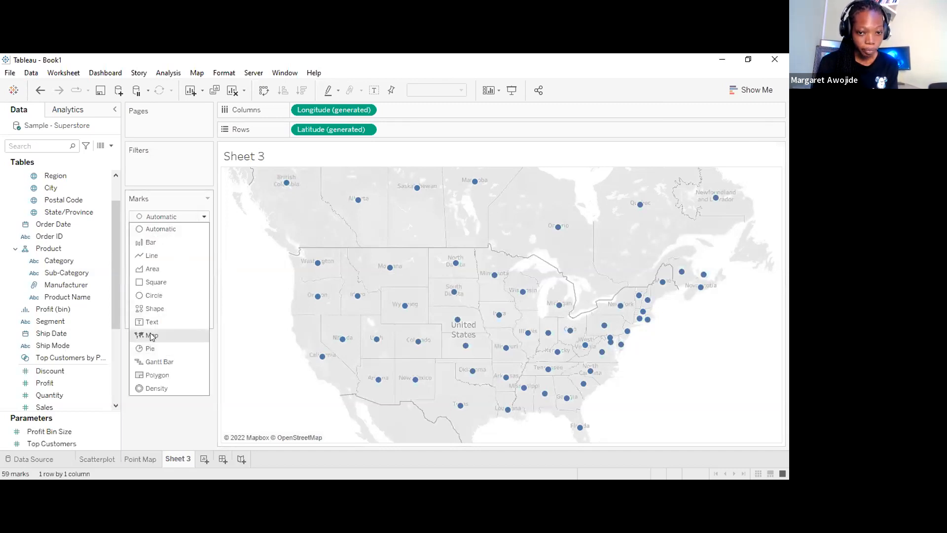
pyautogui.click(150, 335)
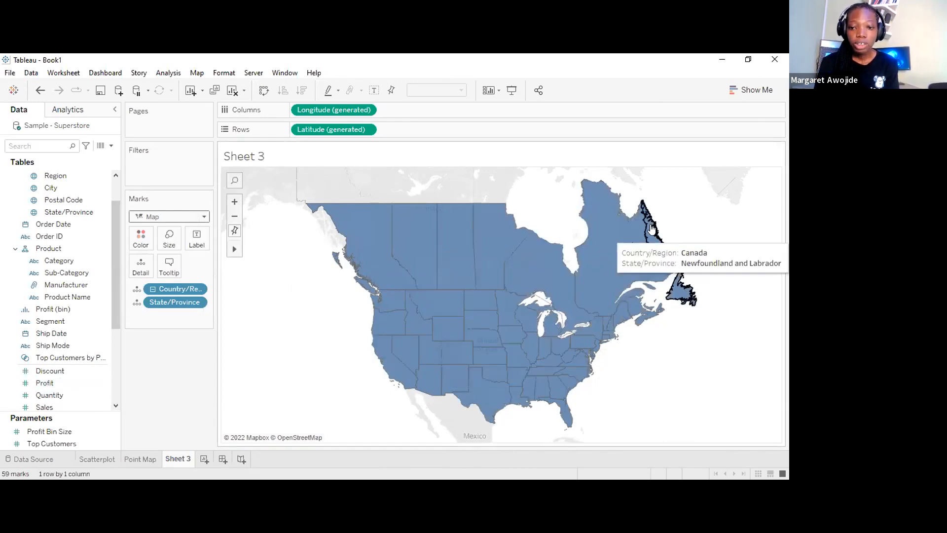
pyautogui.click(50, 398)
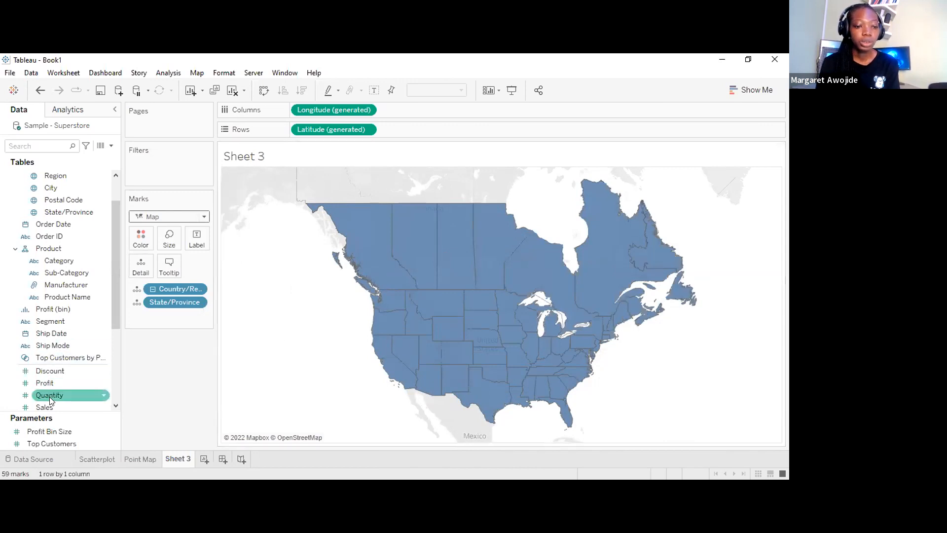
pyautogui.click(49, 383)
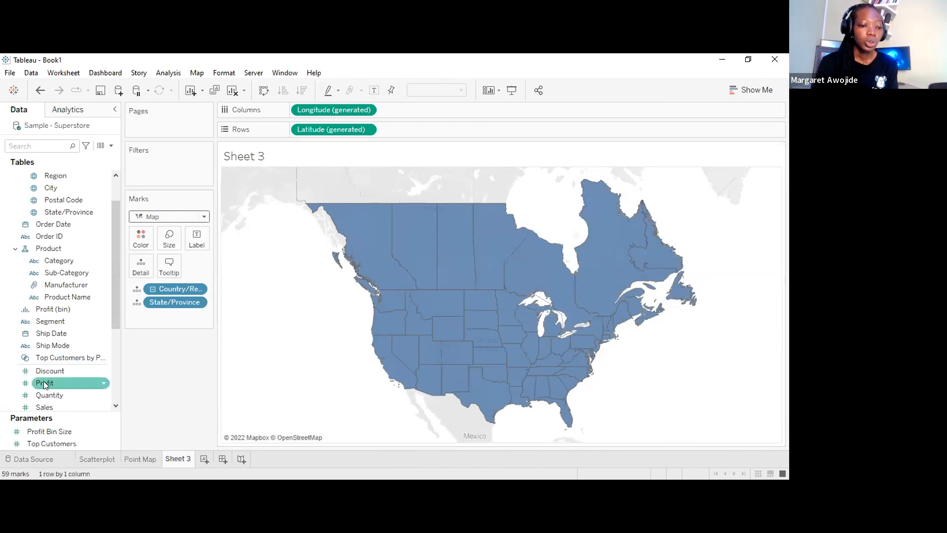
pyautogui.moveTo(53, 385); pyautogui.dragTo(135, 236)
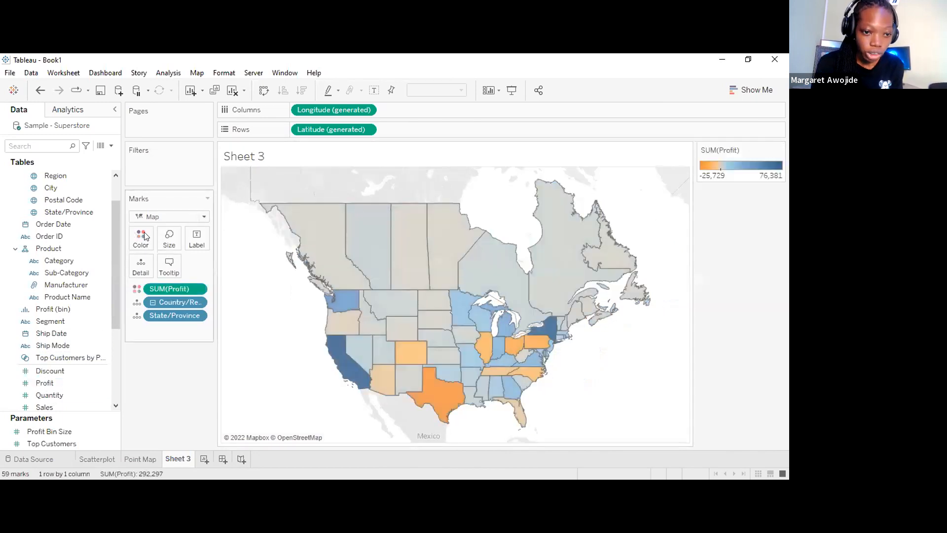
# Set the Profit colors to the Red-Green Diverging palette with stepped color in 2 steps
pyautogui.click(143, 237)
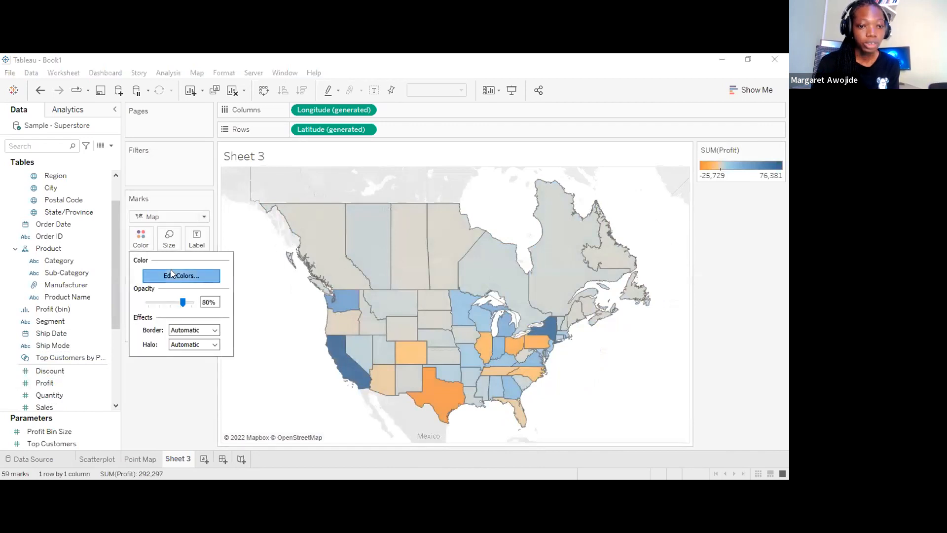
pyautogui.click(171, 274)
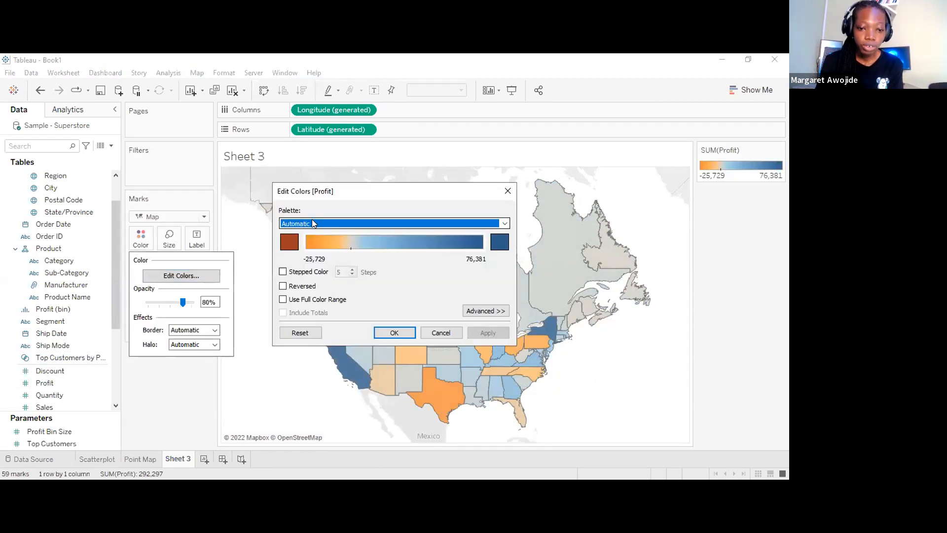
pyautogui.click(312, 224)
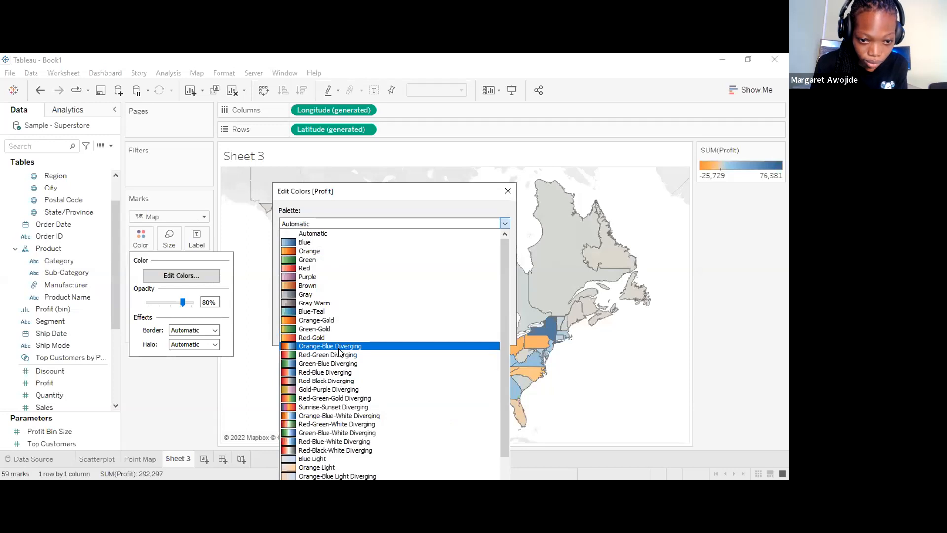
pyautogui.click(340, 355)
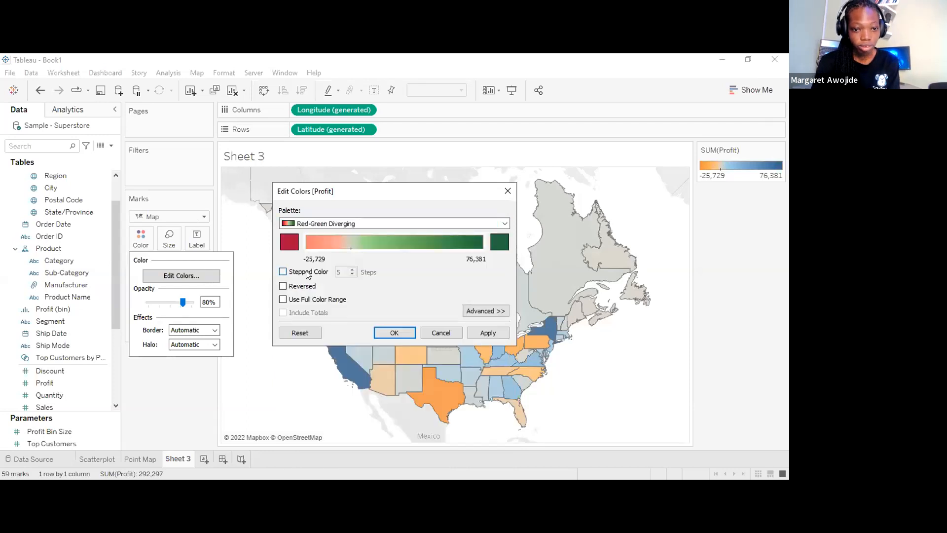
pyautogui.click(308, 272)
pyautogui.press('BackSpace')
pyautogui.write('2')
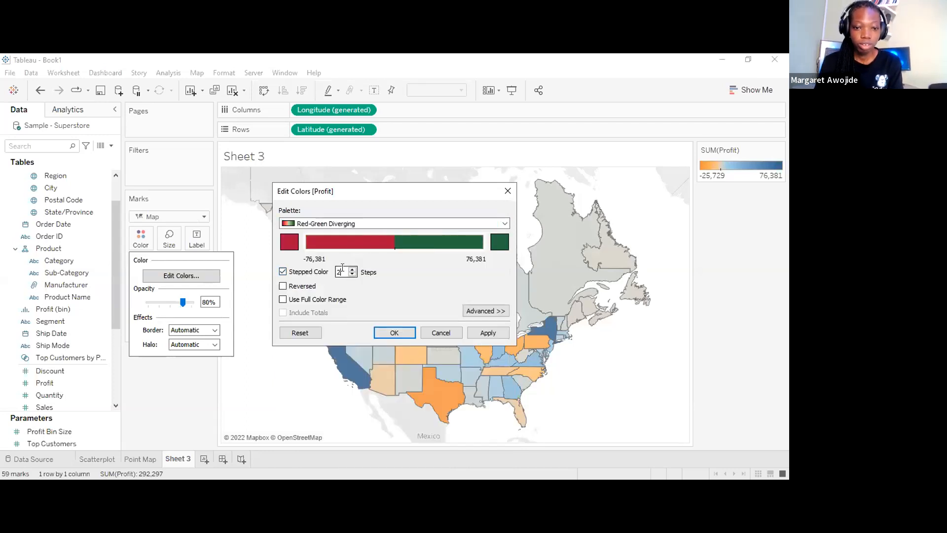
pyautogui.click(395, 333)
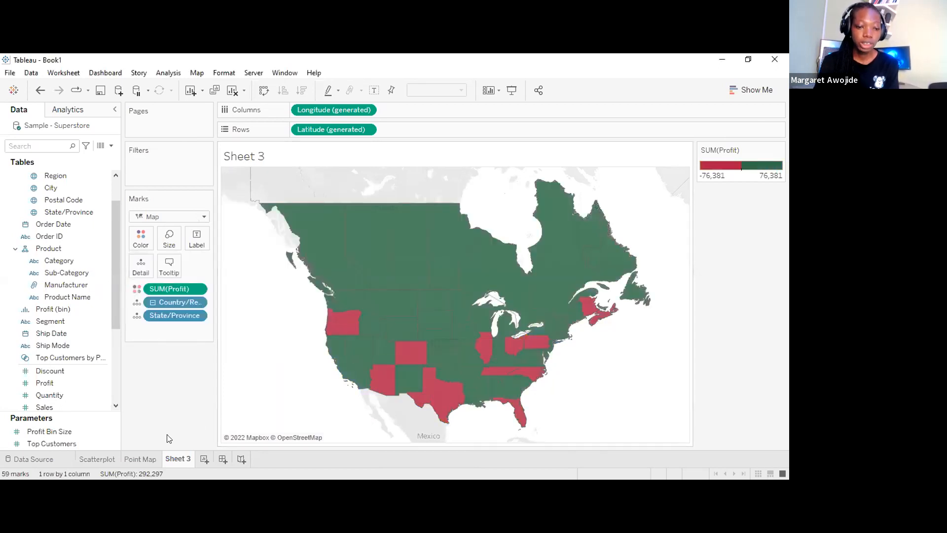
# Try the Normal background style on the filled Profit map after comparing it with the Point Map sheet
pyautogui.click(143, 459)
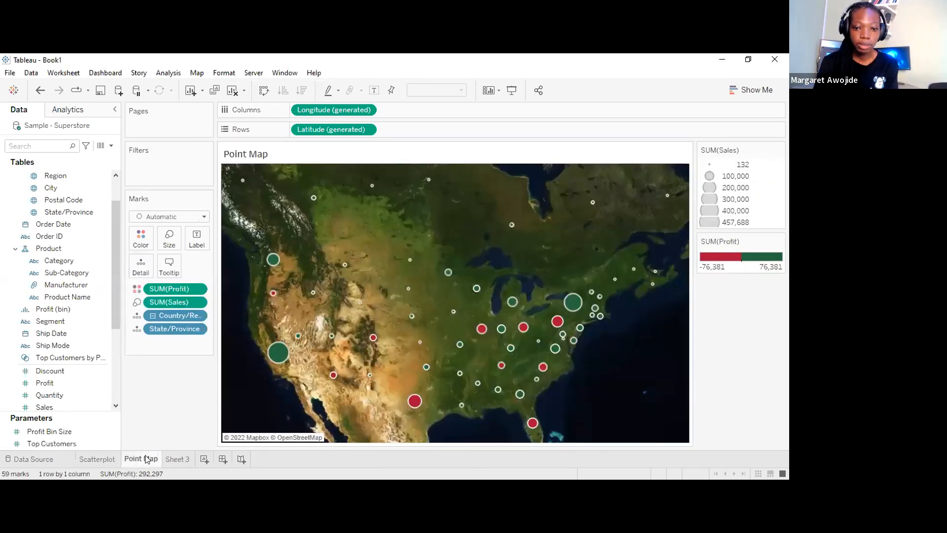
pyautogui.click(171, 459)
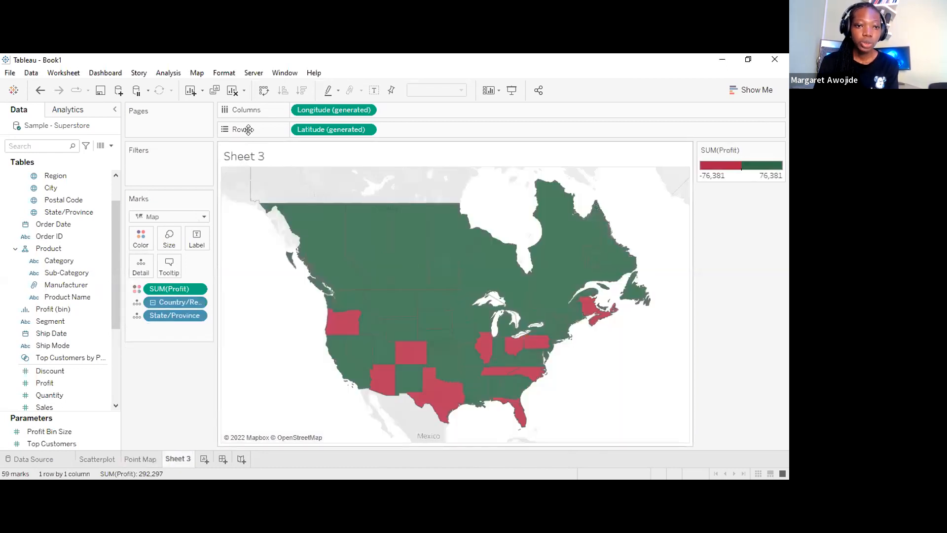
pyautogui.click(197, 73)
pyautogui.moveTo(233, 86)
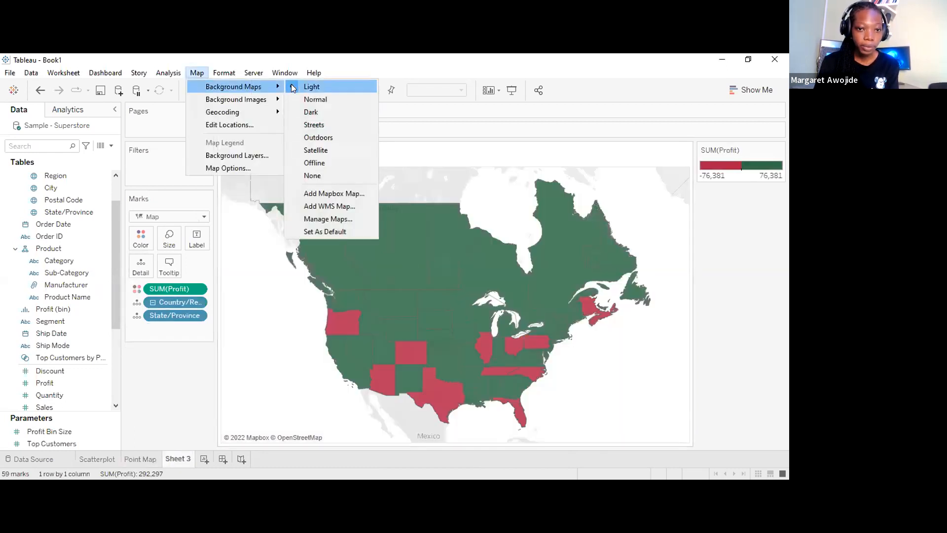
pyautogui.click(314, 99)
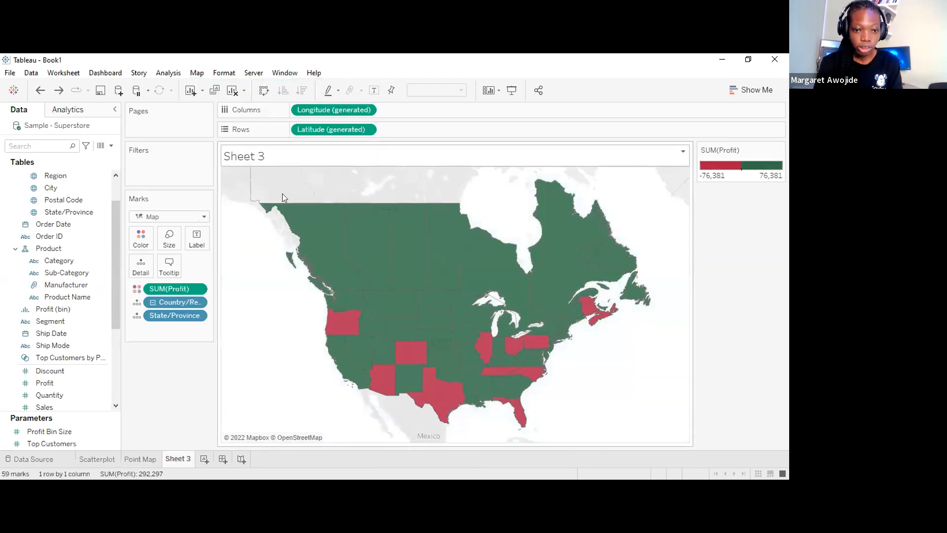
# Change the filled map's title to Tiled Map in bold at size 12
pyautogui.write('Tiled Map')
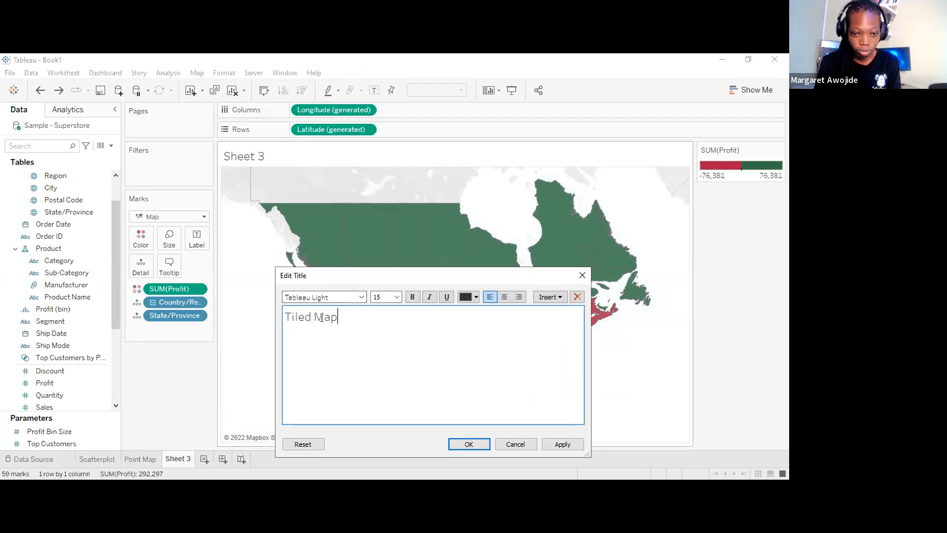
pyautogui.hotkey('ctrl', 'a')
pyautogui.hotkey('ctrl', 'b')
pyautogui.doubleClick(381, 298)
pyautogui.write('12')
pyautogui.press('Return')
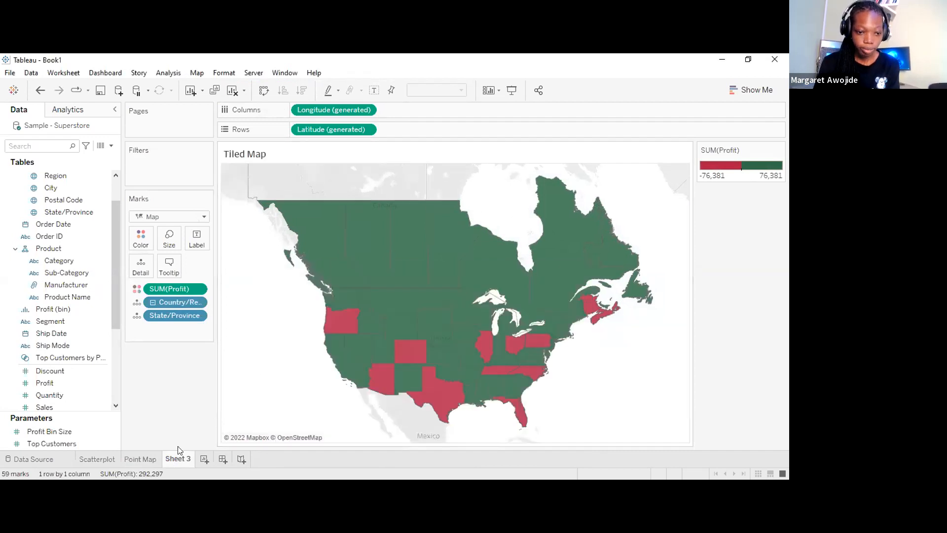
# Rename the Sheet 3 worksheet as Tiled Map
pyautogui.doubleClick(178, 458)
pyautogui.write('Tiled Map')
pyautogui.press('Return')
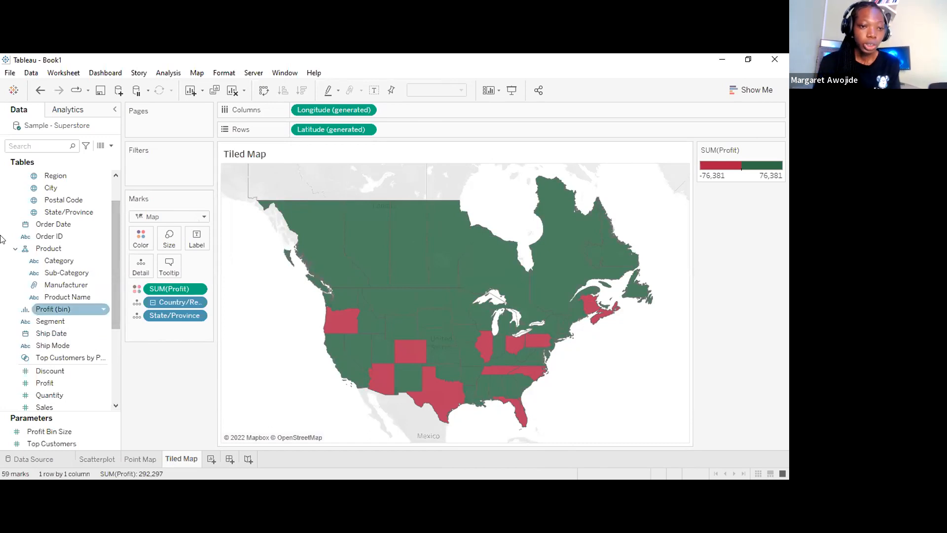
# Create a new dashboard and review its fixed size presets
pyautogui.click(105, 72)
pyautogui.click(112, 86)
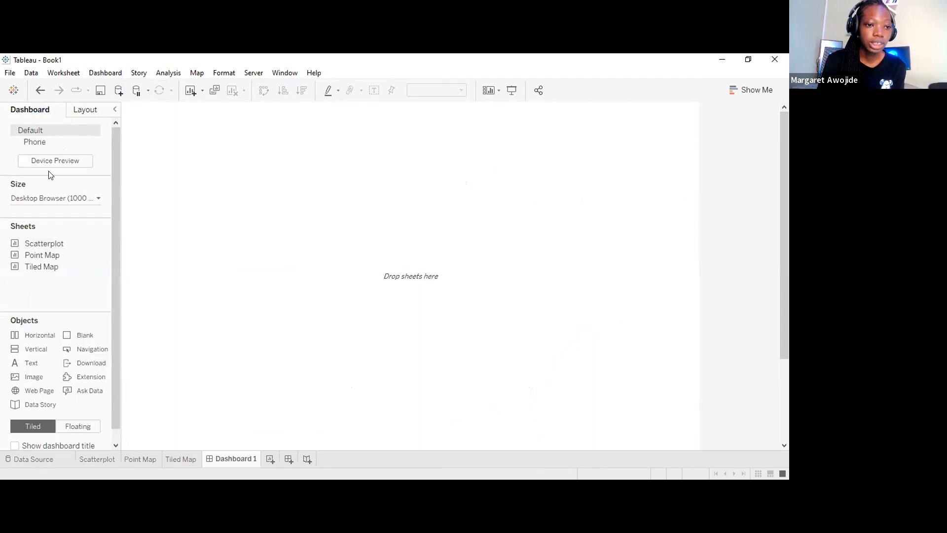
pyautogui.click(41, 198)
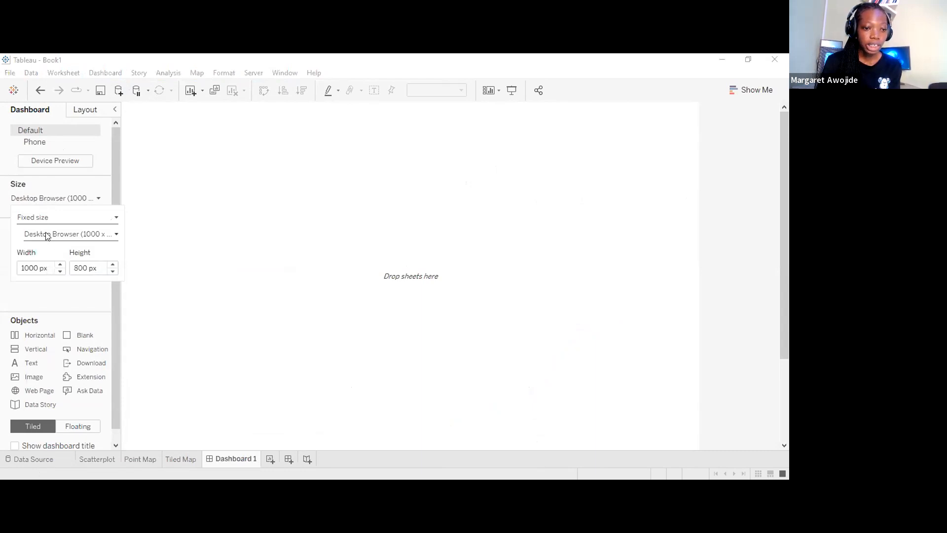
pyautogui.click(47, 234)
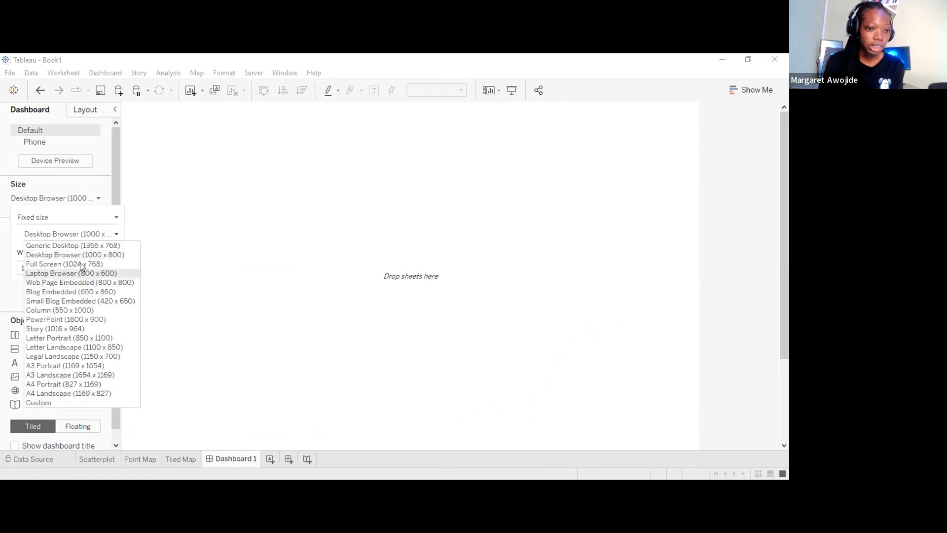
pyautogui.click(57, 211)
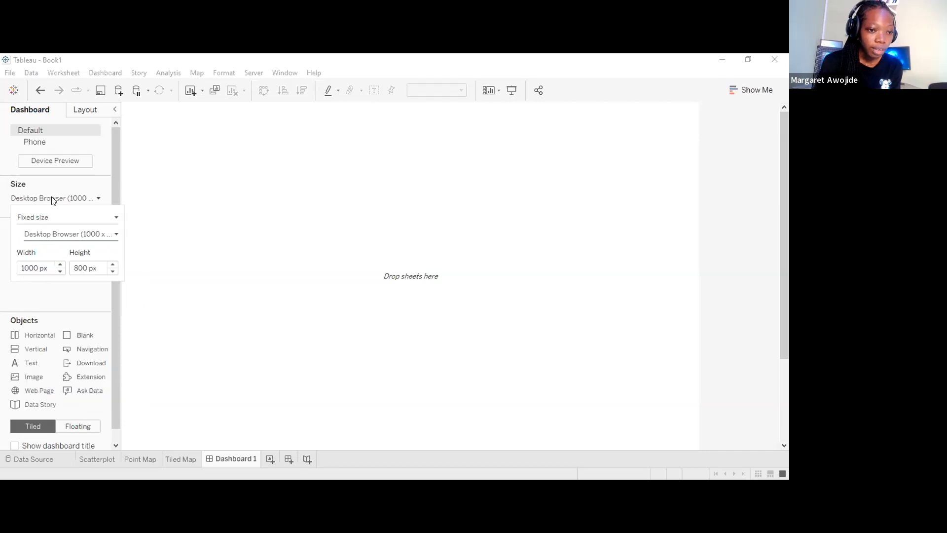
# Try the Automatic and Range sizing options for the dashboard
pyautogui.click(49, 216)
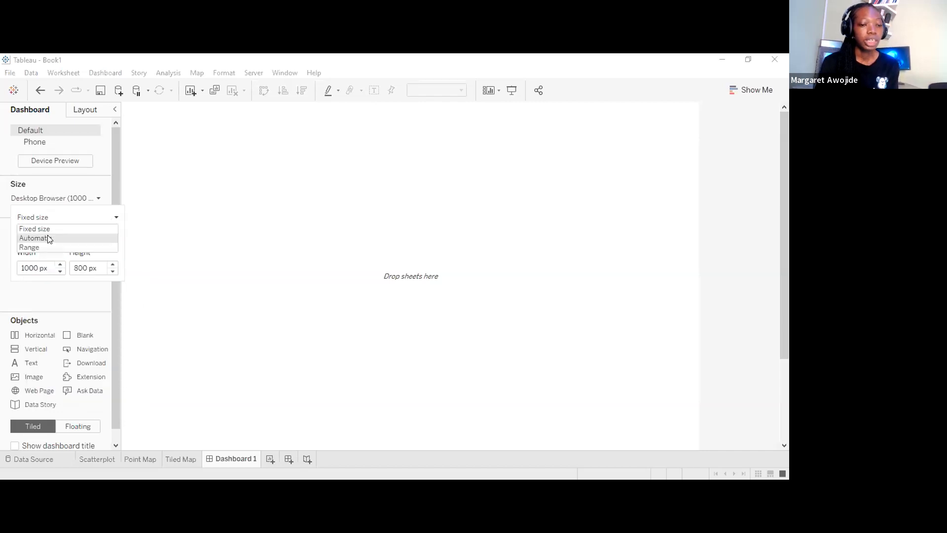
pyautogui.click(47, 236)
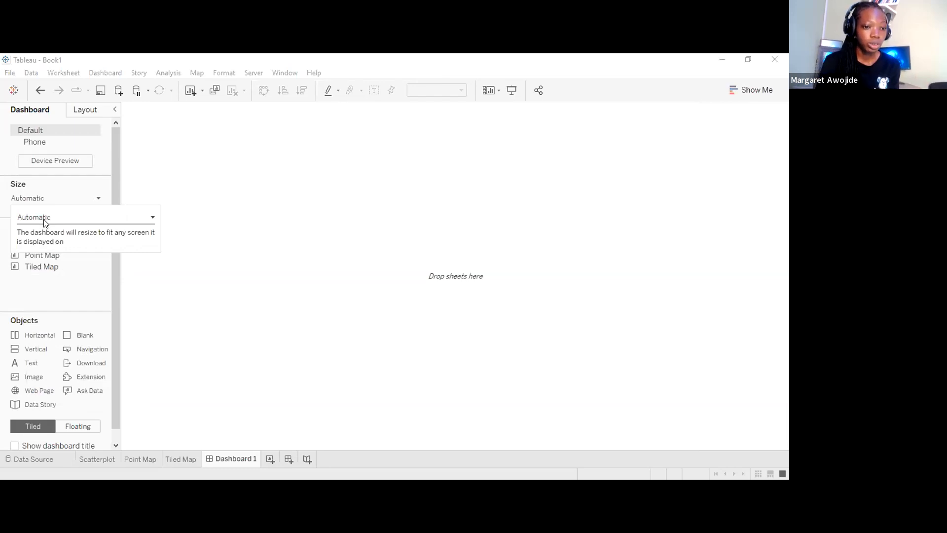
pyautogui.click(44, 220)
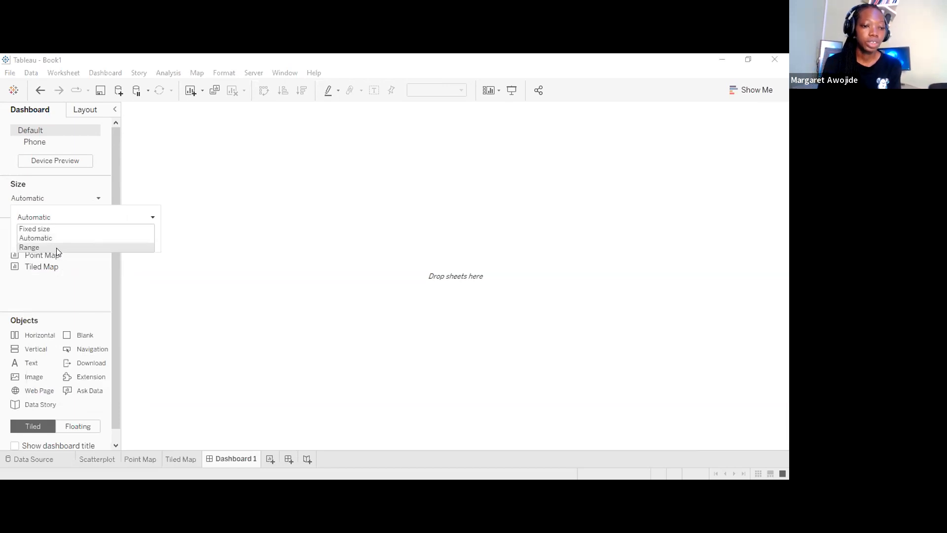
pyautogui.click(56, 248)
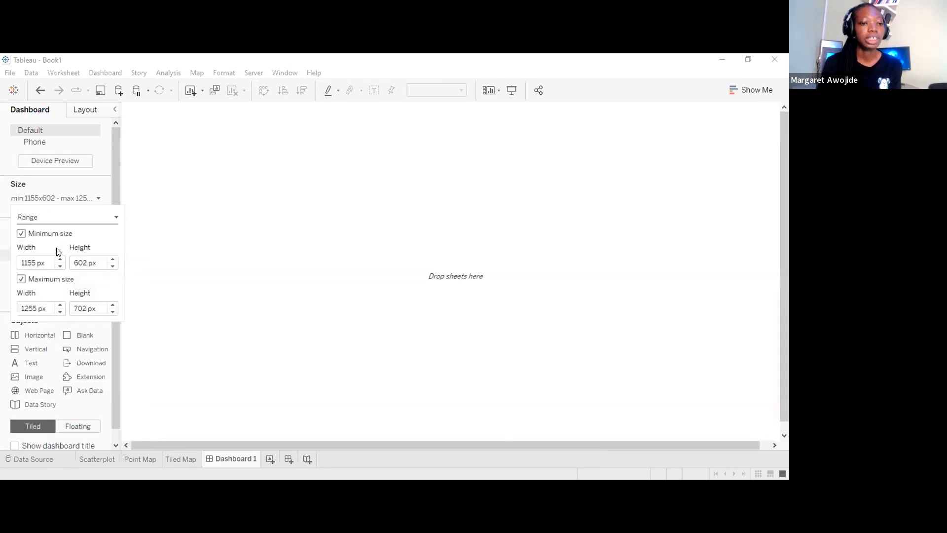
pyautogui.click(59, 220)
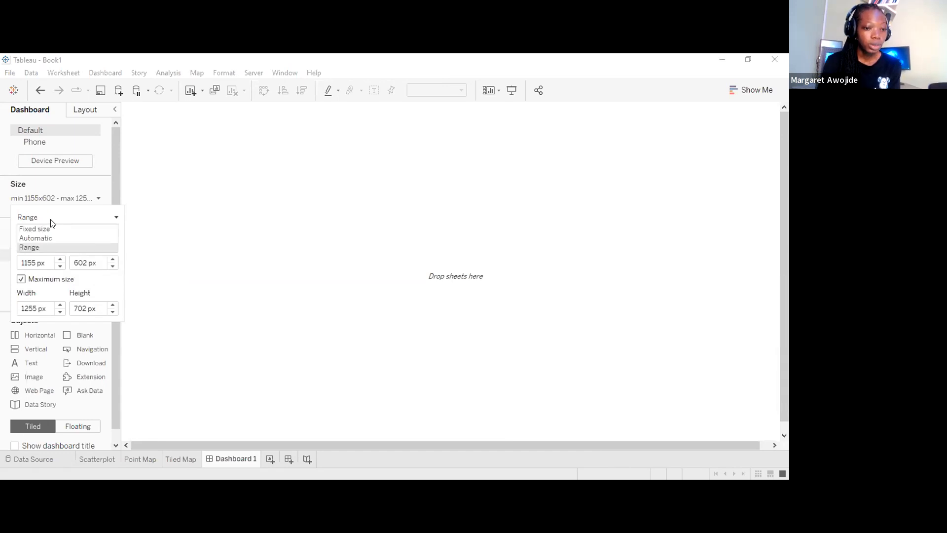
pyautogui.click(42, 220)
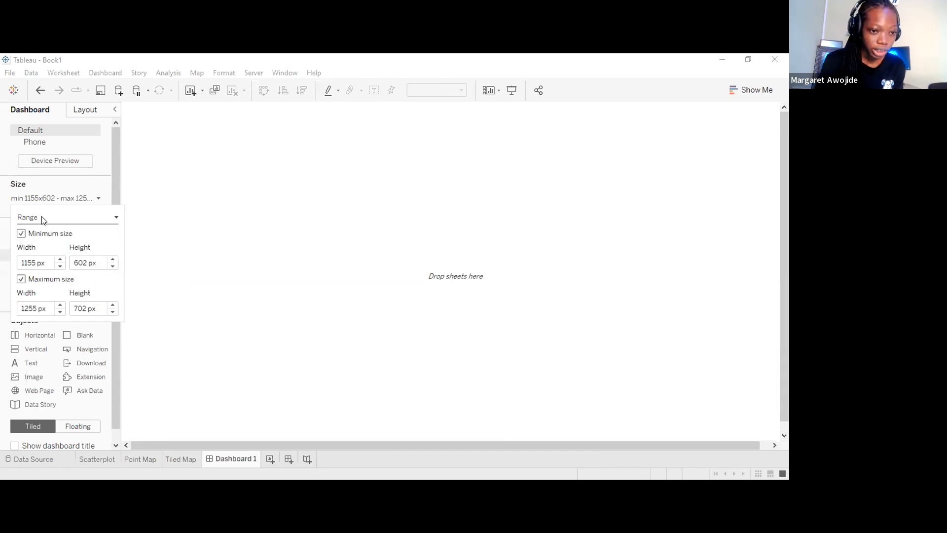
# Give the dashboard a fixed size using the Full Screen (1024 x 768) preset
pyautogui.click(42, 221)
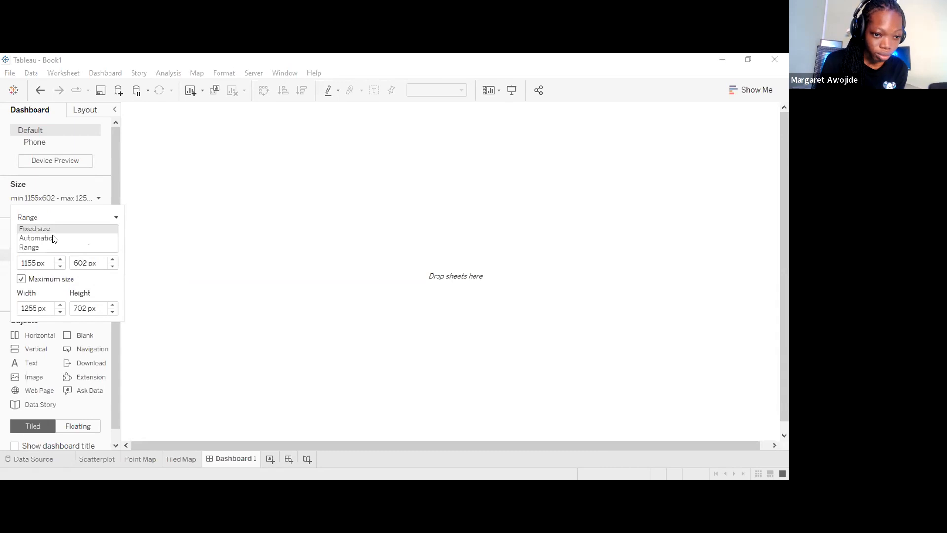
pyautogui.click(49, 228)
pyautogui.click(58, 234)
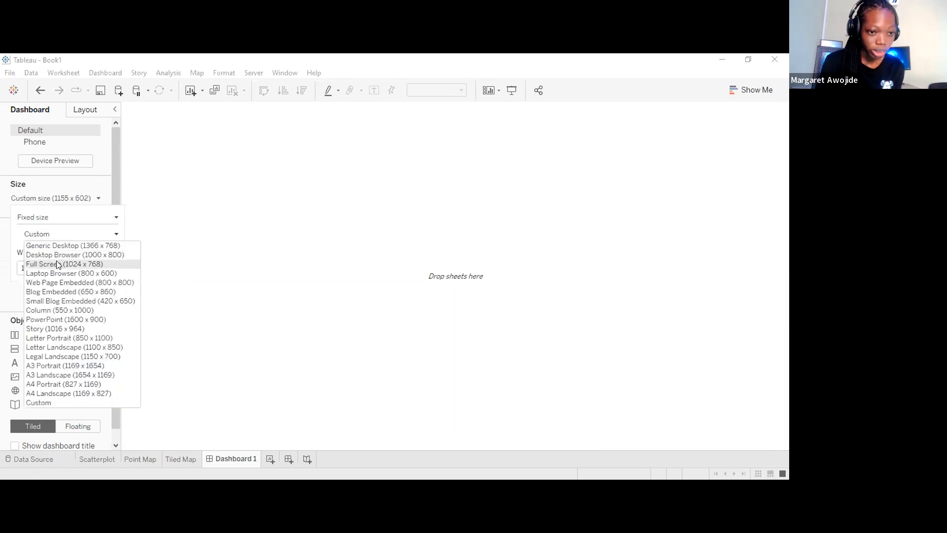
pyautogui.click(59, 265)
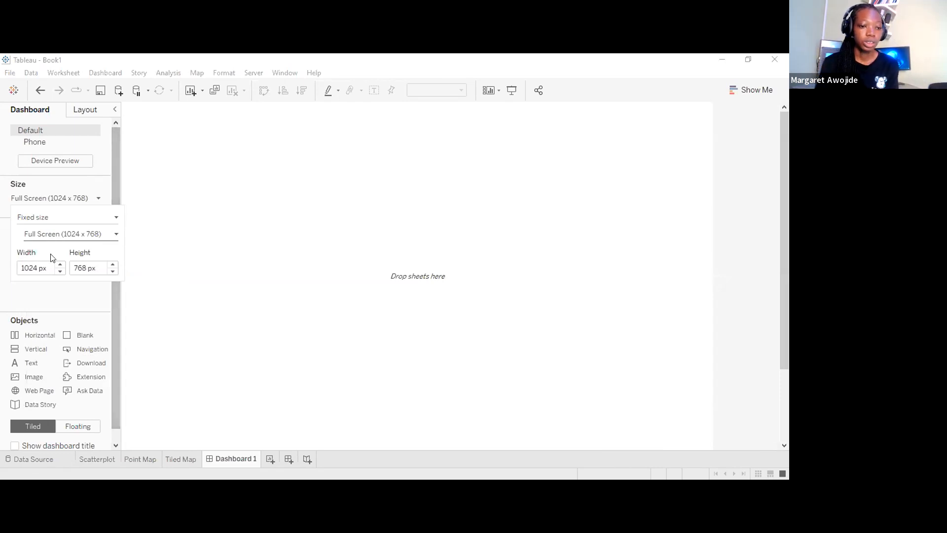
# Show the title on the dashboard
pyautogui.press('Escape')
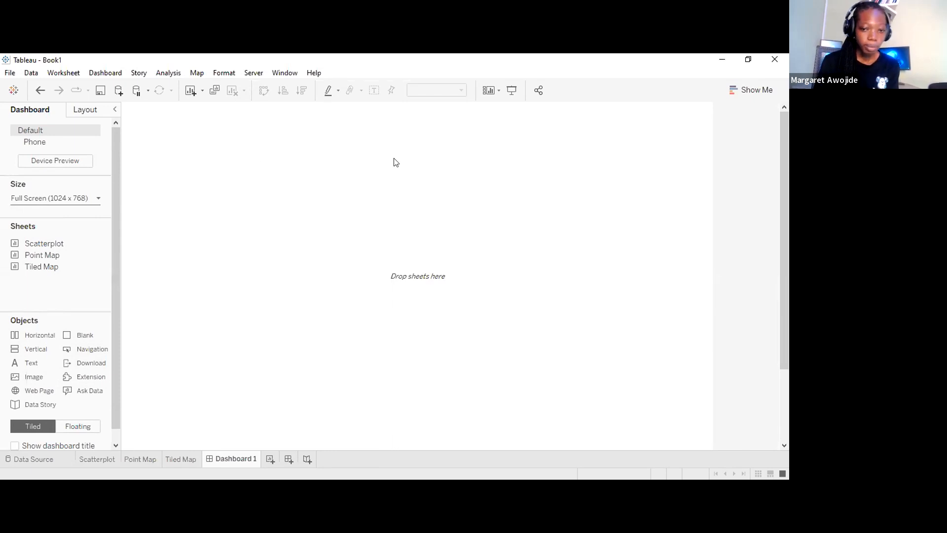
pyautogui.moveTo(43, 245)
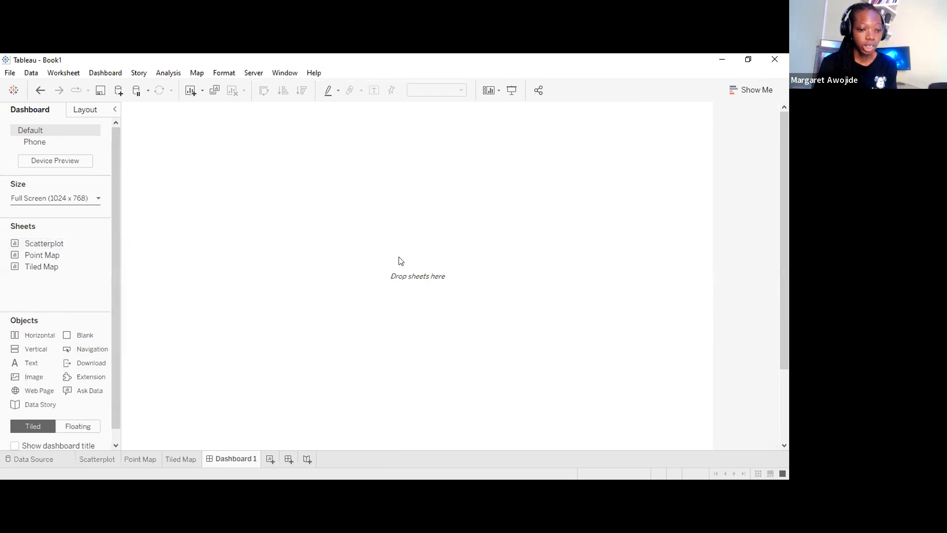
pyautogui.click(29, 445)
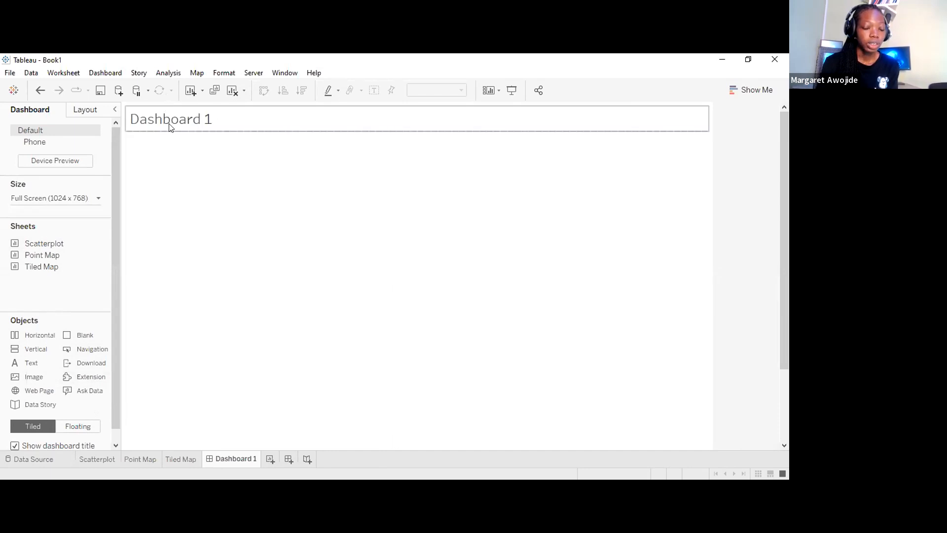
# Lay out the dashboard with a blank object, a vertical container across the lower half, and two horizontal containers side by side above it
pyautogui.moveTo(117, 345); pyautogui.dragTo(116, 358)
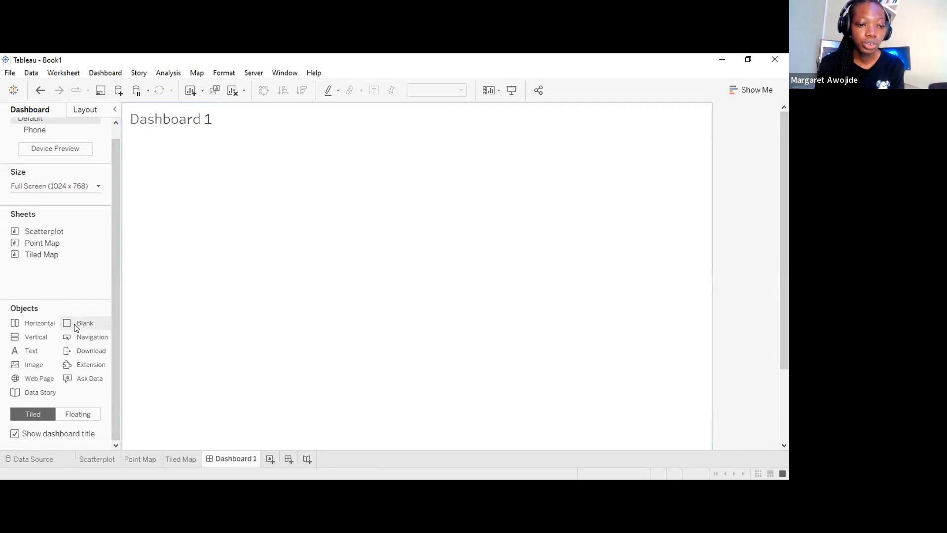
pyautogui.moveTo(86, 324); pyautogui.dragTo(185, 321)
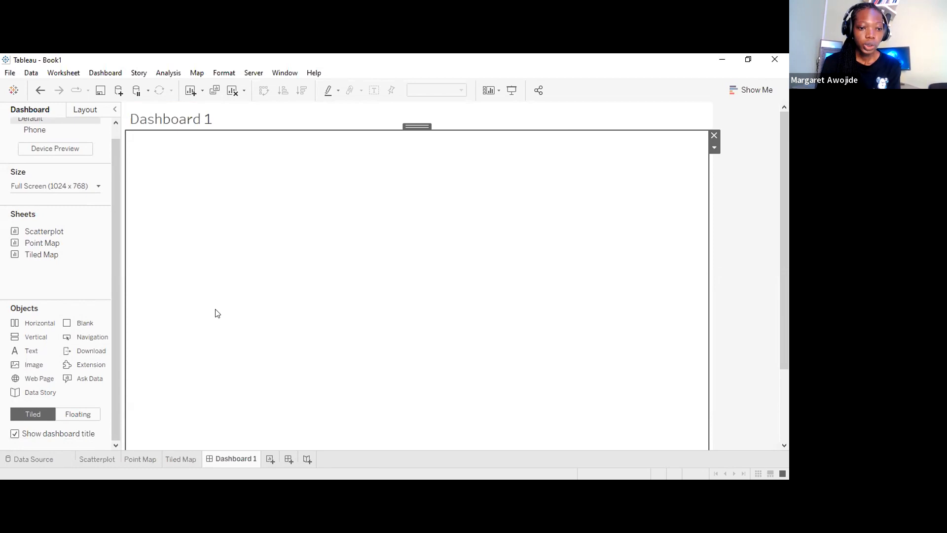
pyautogui.moveTo(45, 335); pyautogui.dragTo(409, 374)
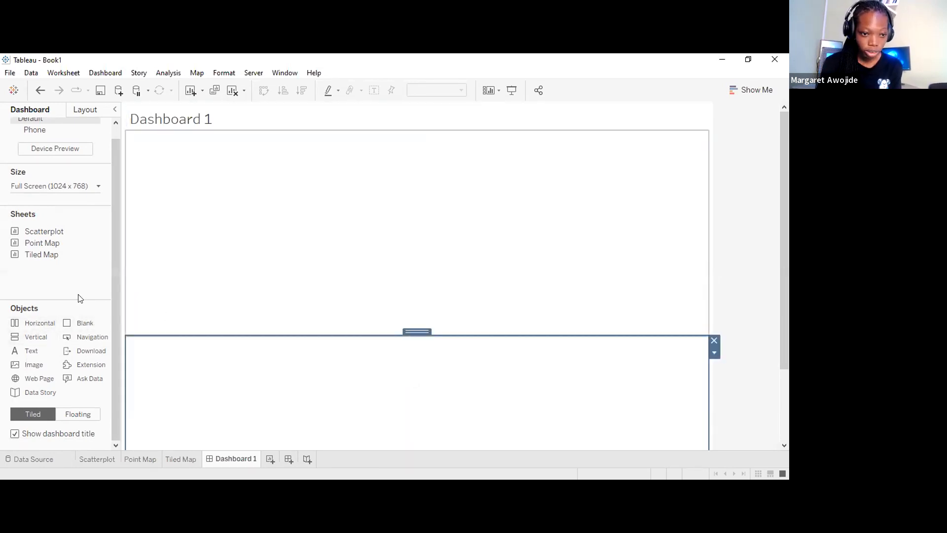
pyautogui.moveTo(35, 324); pyautogui.dragTo(247, 227)
pyautogui.moveTo(47, 323); pyautogui.dragTo(511, 216)
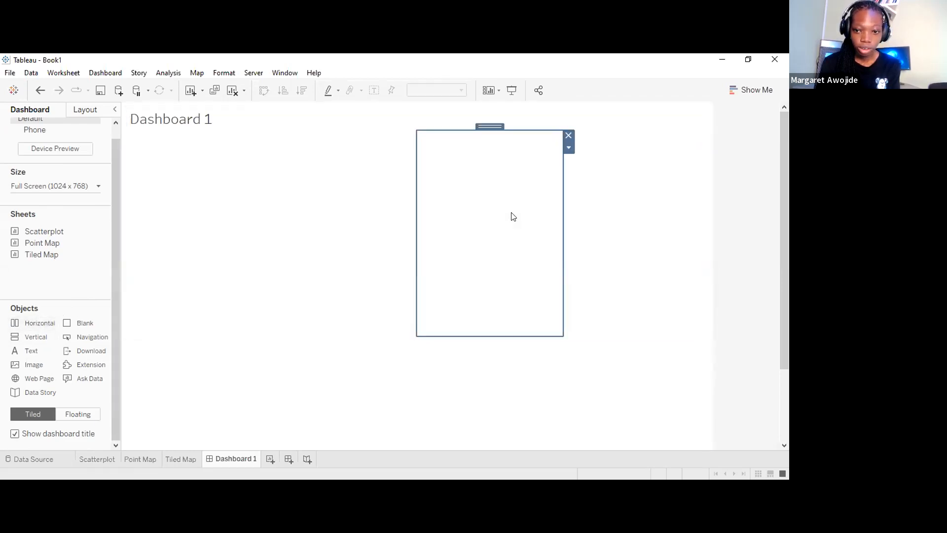
# Widen the middle container of the upper row in both directions, narrowing the left container and the blank on the right
pyautogui.click(577, 243)
pyautogui.moveTo(565, 249)
pyautogui.mouseDown()
pyautogui.moveTo(618, 253)
pyautogui.moveTo(547, 253)
pyautogui.mouseUp()
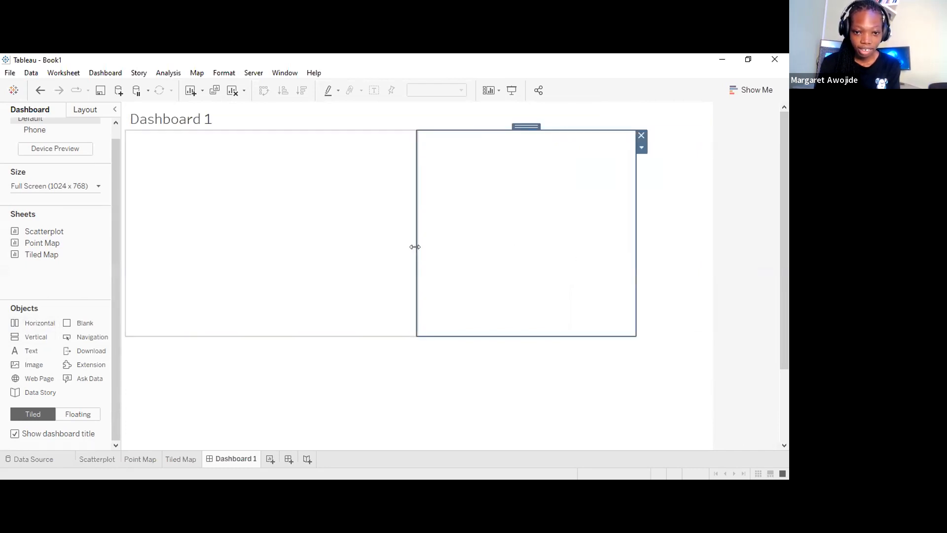
pyautogui.moveTo(412, 246); pyautogui.dragTo(375, 248)
pyautogui.click(286, 229)
pyautogui.click(503, 226)
pyautogui.click(662, 251)
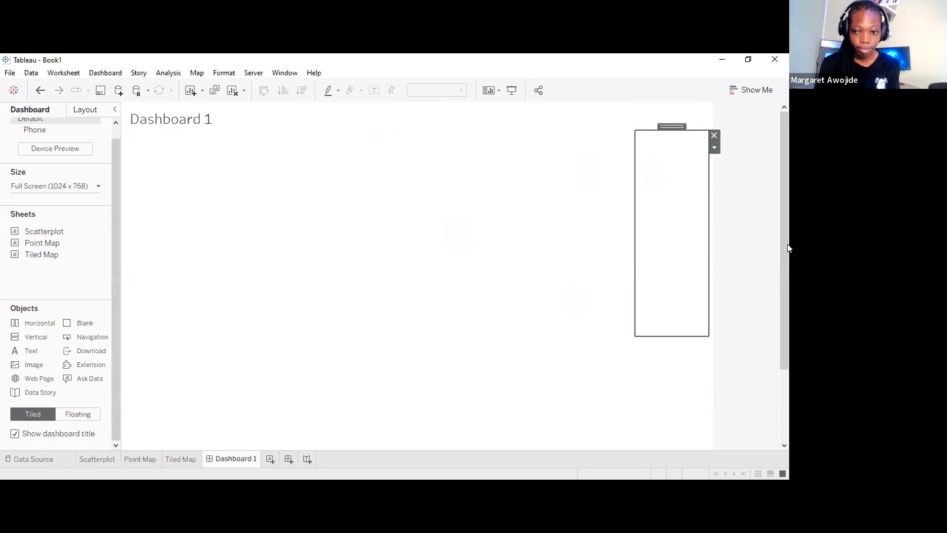
pyautogui.scroll(-2, 787, 285)
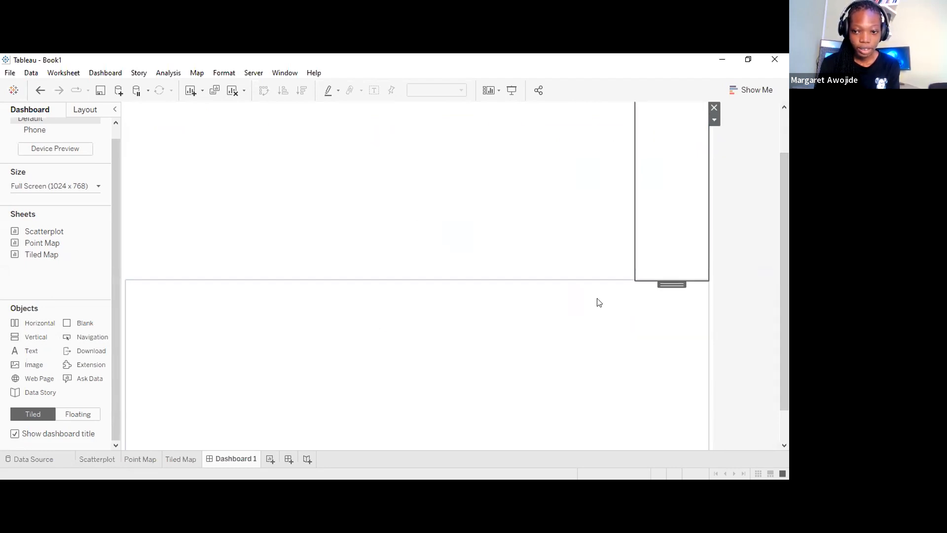
pyautogui.scroll(2, 788, 170)
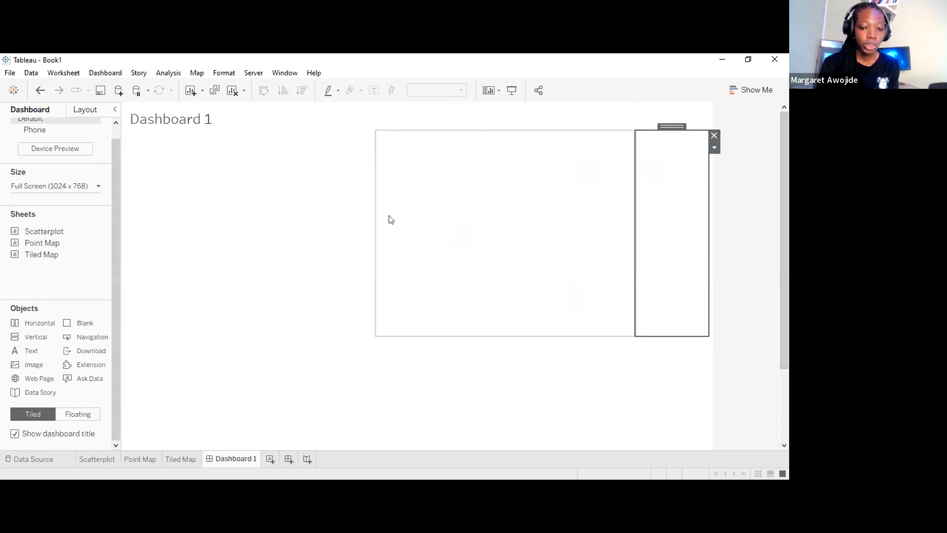
pyautogui.moveTo(61, 320); pyautogui.dragTo(624, 290)
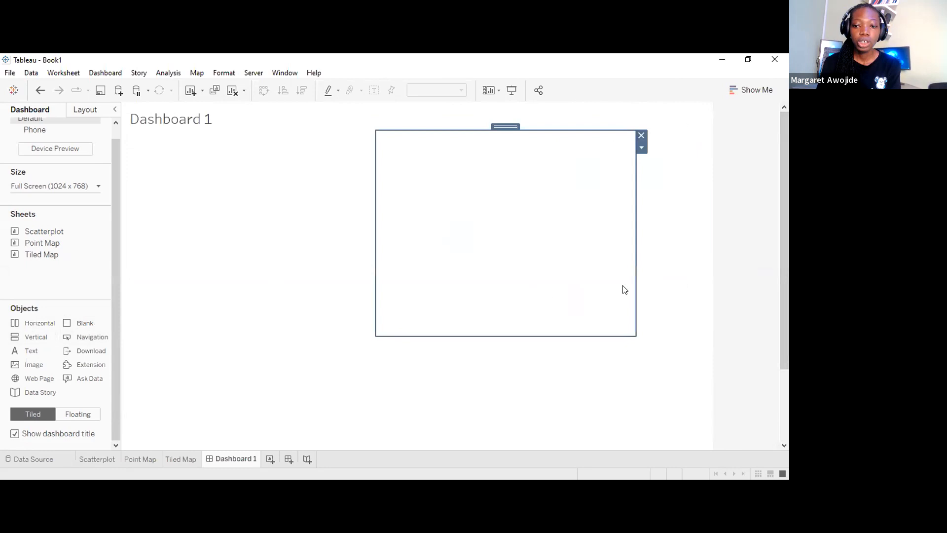
# Increase the height of the upper row by moving its boundary with the lower container slightly down
pyautogui.click(733, 323)
pyautogui.scroll(-3, 785, 330)
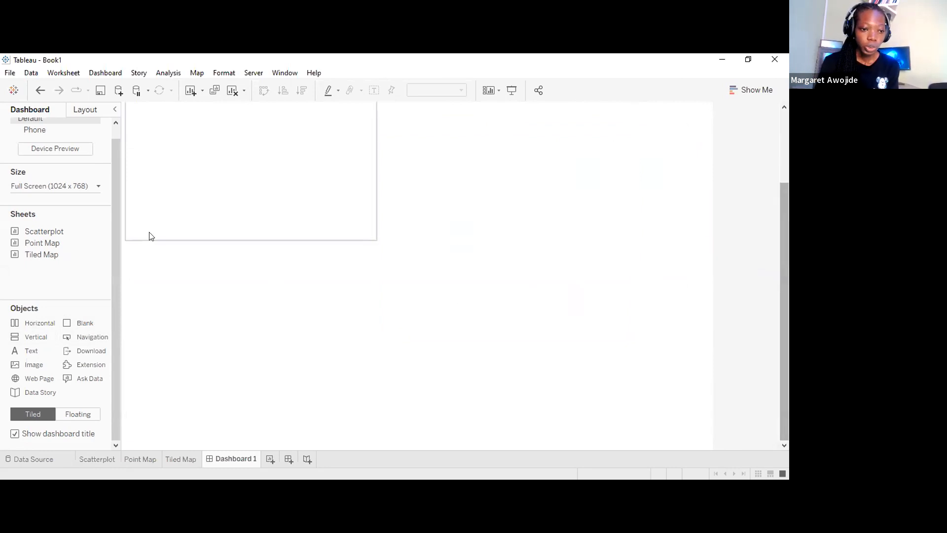
pyautogui.click(316, 260)
pyautogui.moveTo(325, 238); pyautogui.dragTo(325, 272)
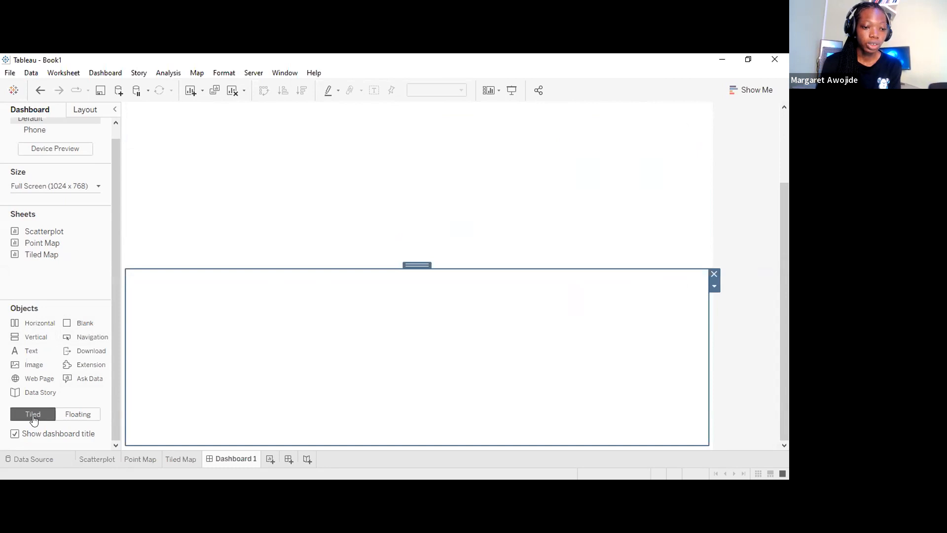
pyautogui.click(282, 187)
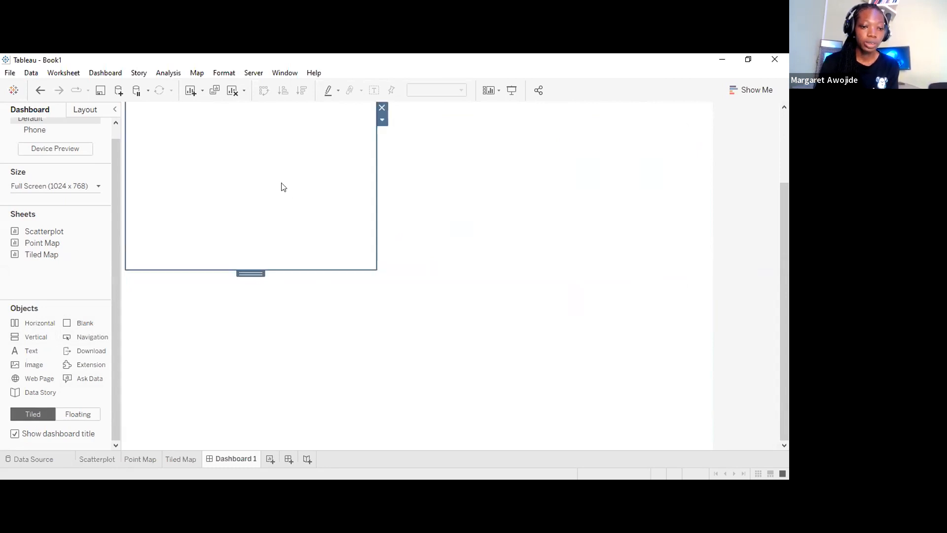
pyautogui.click(717, 326)
# Place the Scatterplot sheet in the dashboard's lower container
pyautogui.moveTo(788, 327); pyautogui.dragTo(788, 357)
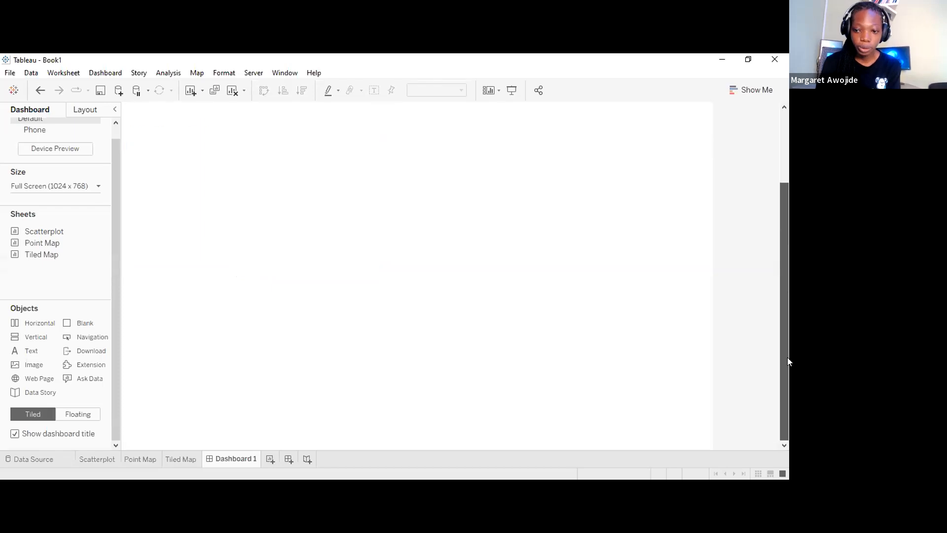
pyautogui.moveTo(42, 234)
pyautogui.moveTo(42, 234); pyautogui.dragTo(274, 335)
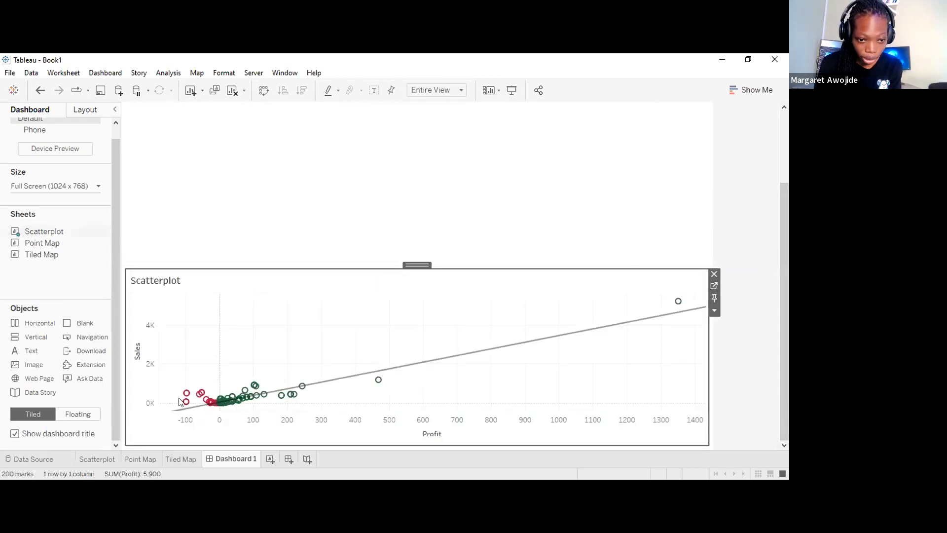
pyautogui.moveTo(192, 392)
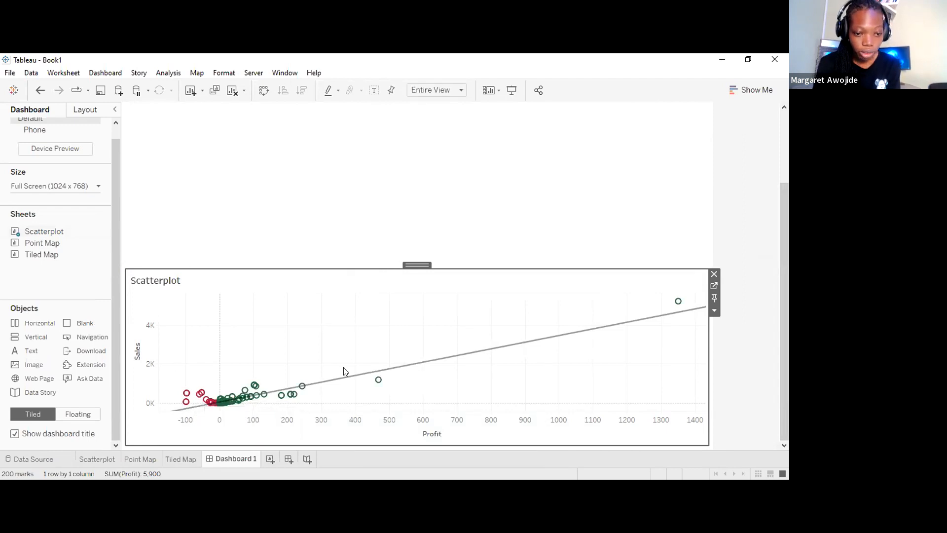
# Make the Country/Region filter floating and move it to the dashboard's upper-right corner
pyautogui.scroll(3, 788, 311)
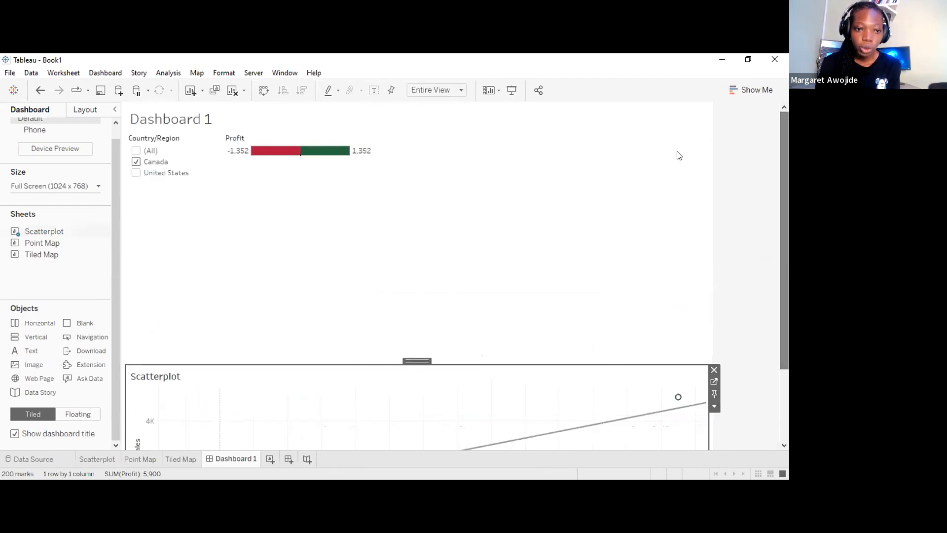
pyautogui.click(163, 141)
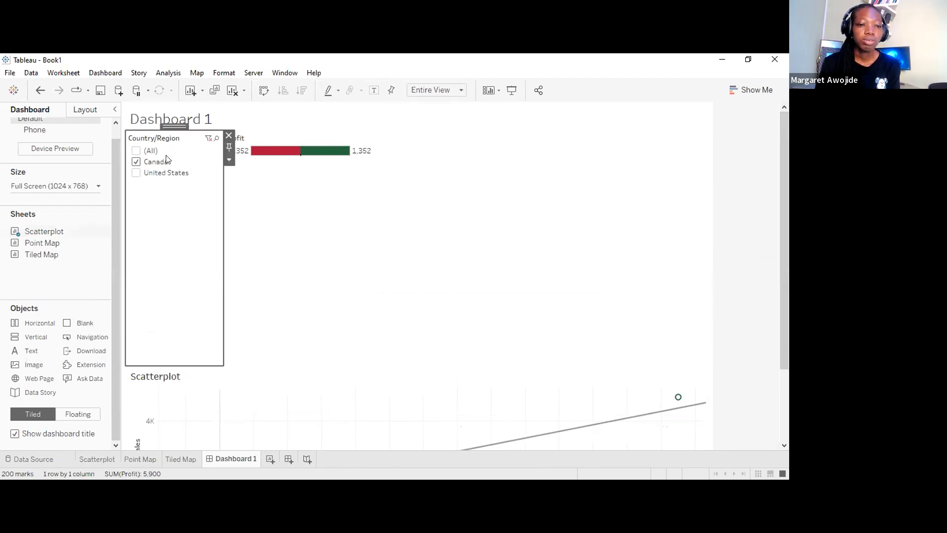
pyautogui.click(319, 157)
pyautogui.click(206, 162)
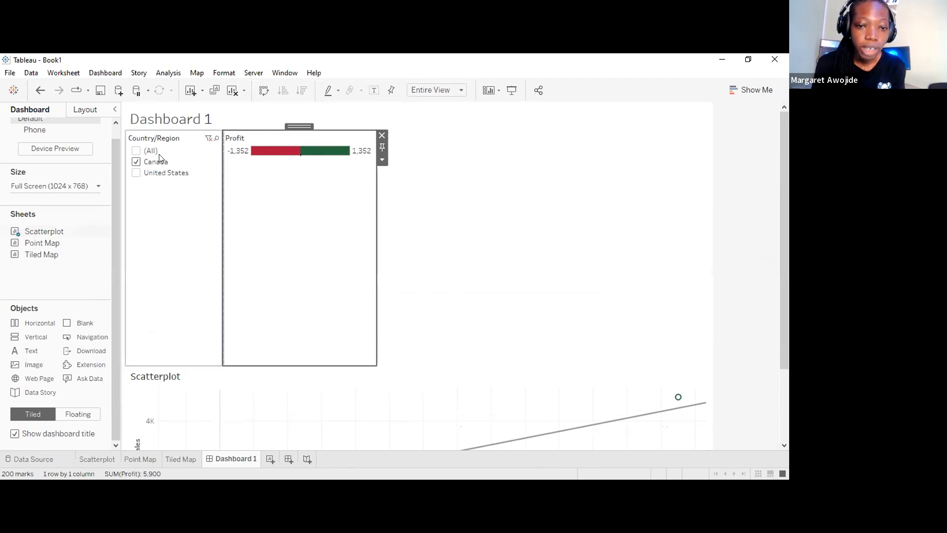
pyautogui.click(334, 158)
pyautogui.moveTo(787, 270); pyautogui.dragTo(788, 189)
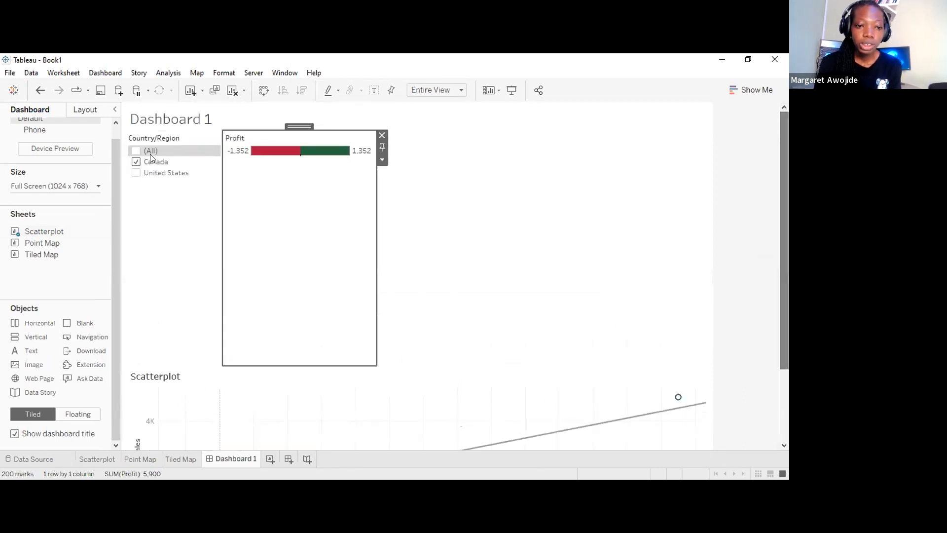
pyautogui.click(175, 146)
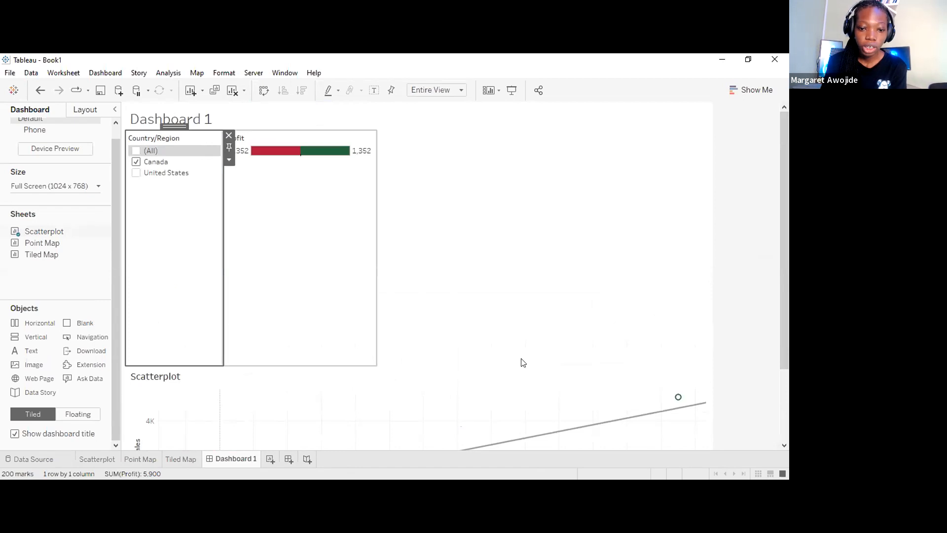
pyautogui.click(228, 160)
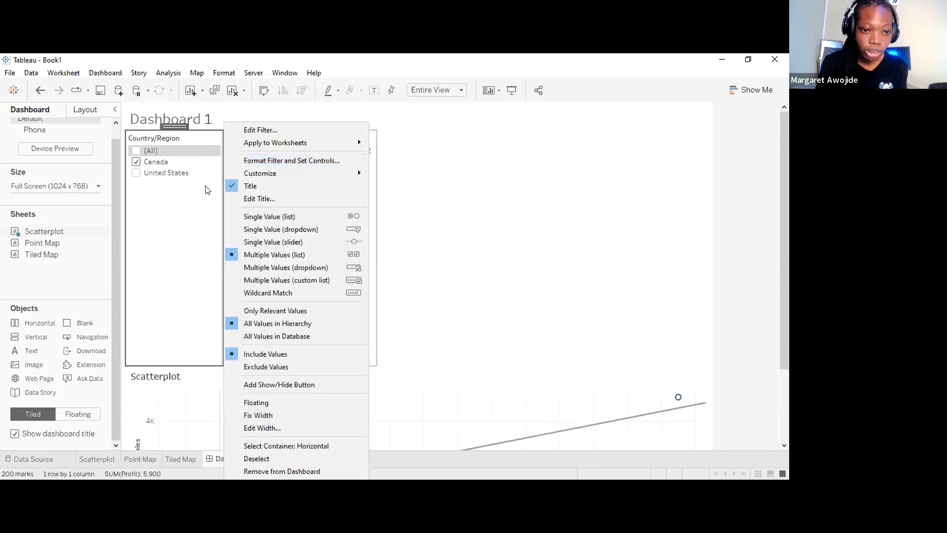
pyautogui.click(266, 403)
pyautogui.moveTo(190, 143); pyautogui.dragTo(522, 322)
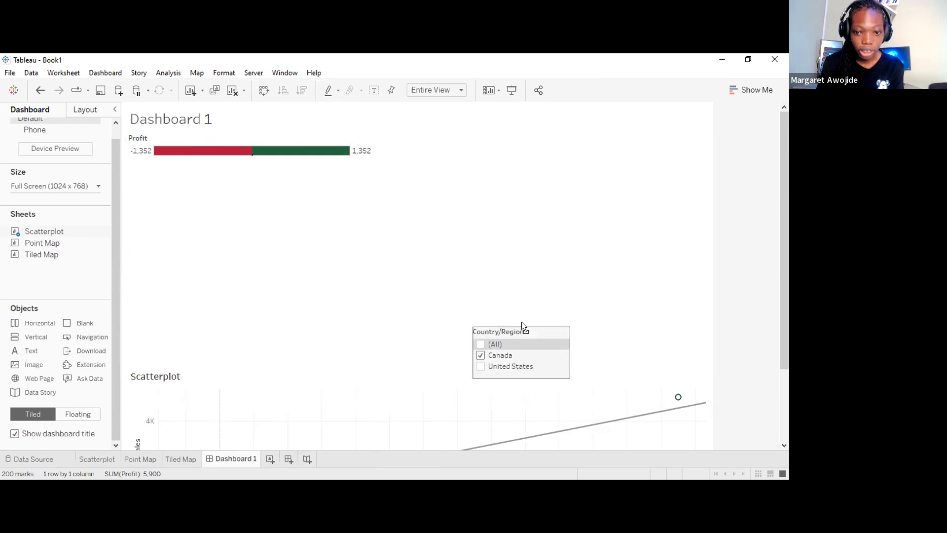
pyautogui.moveTo(211, 396); pyautogui.dragTo(657, 101)
# Make the Profit color legend floating and position it directly below the Country/Region filter
pyautogui.click(320, 144)
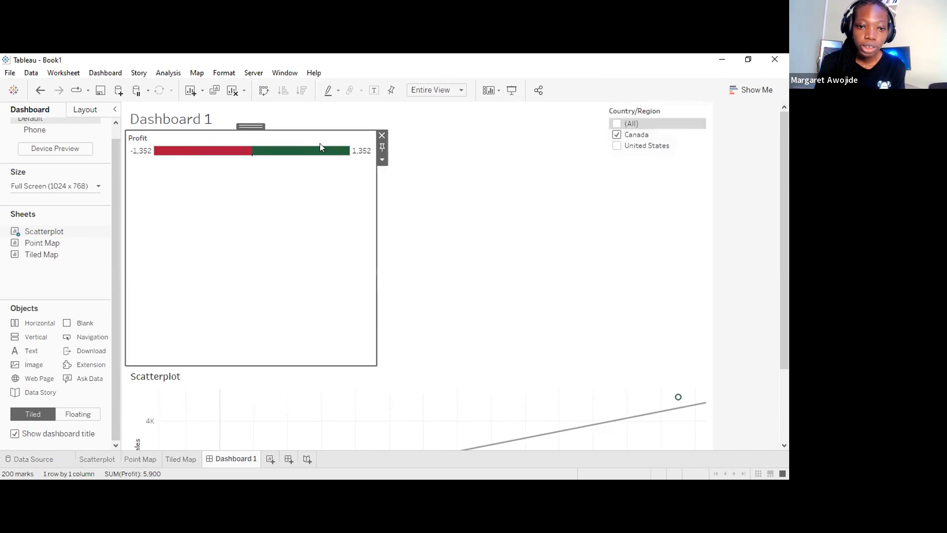
pyautogui.click(382, 159)
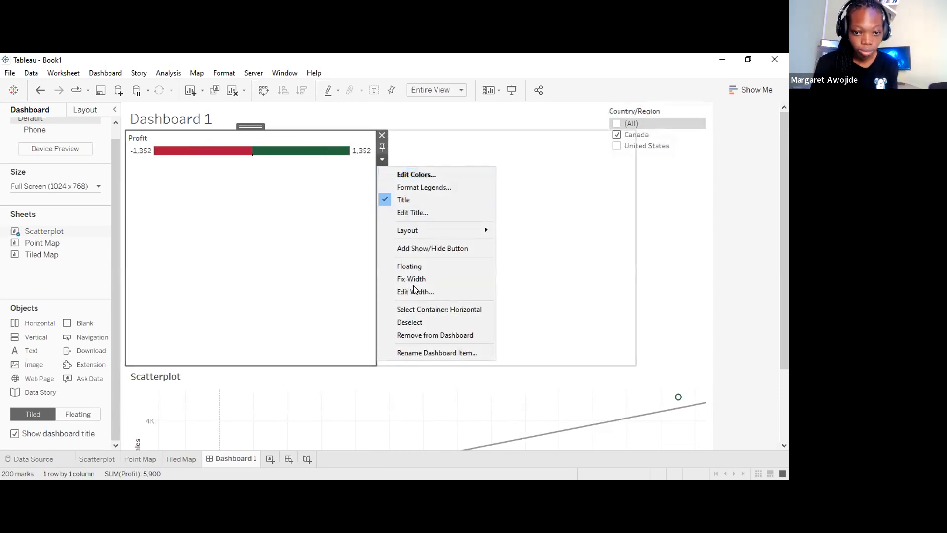
pyautogui.click(418, 265)
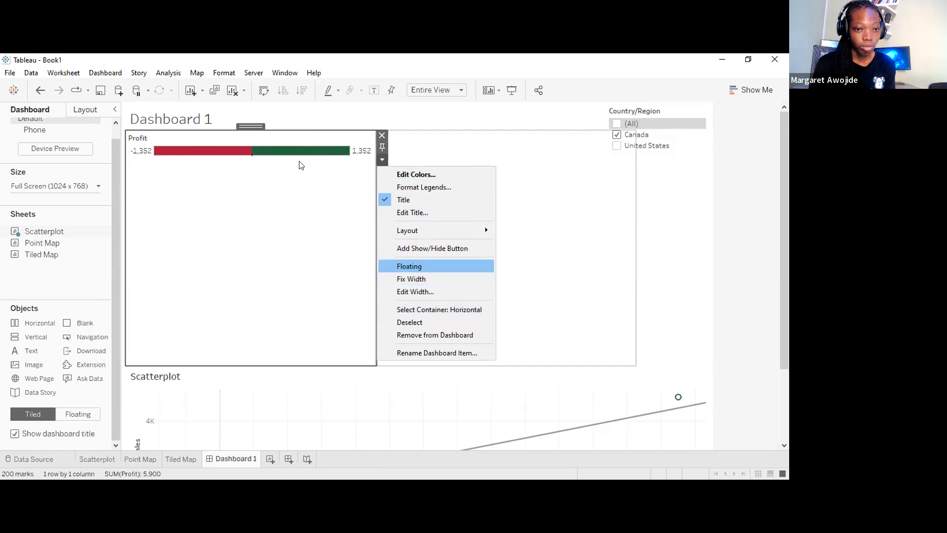
pyautogui.moveTo(394, 164); pyautogui.dragTo(661, 159)
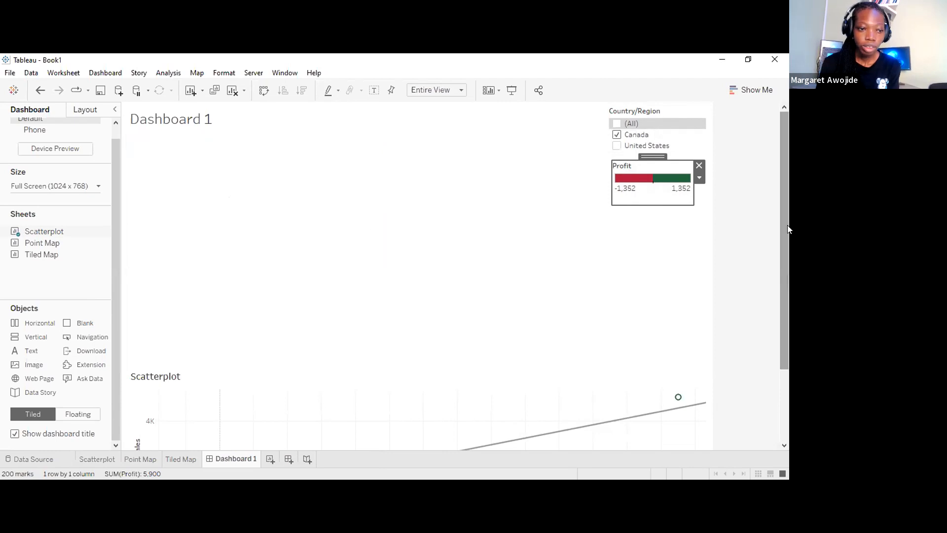
# Place the Point Map sheet in the upper-left container and float its Sales size legend below the Profit legend
pyautogui.moveTo(25, 247)
pyautogui.moveTo(25, 247); pyautogui.dragTo(249, 232)
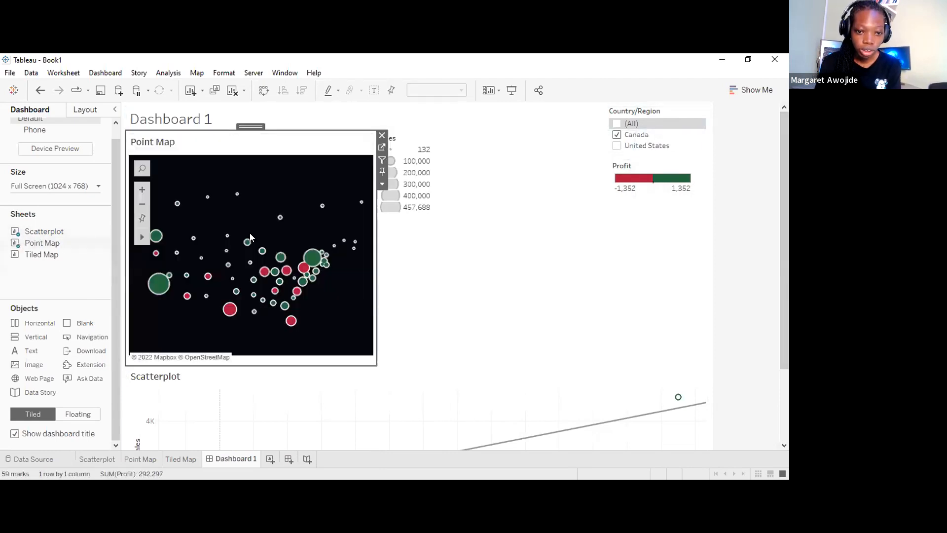
pyautogui.click(446, 162)
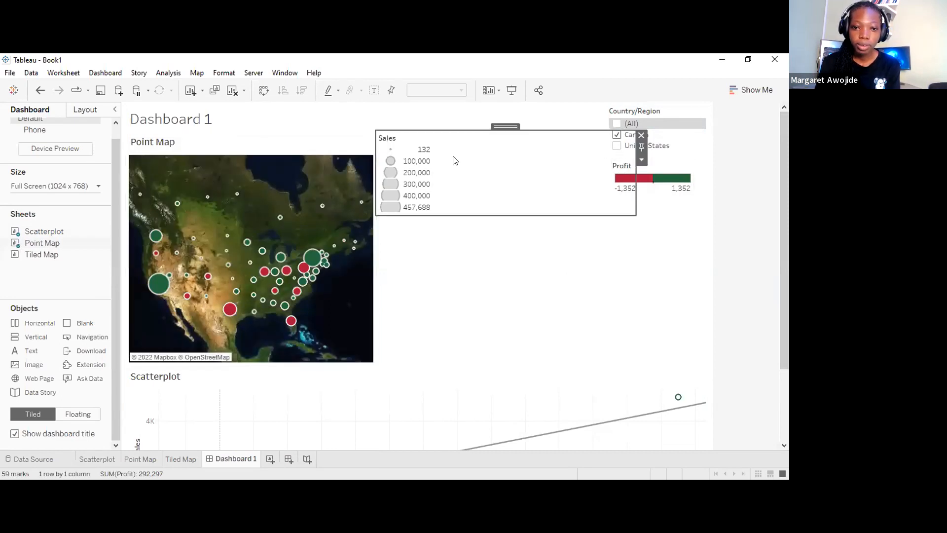
pyautogui.click(642, 159)
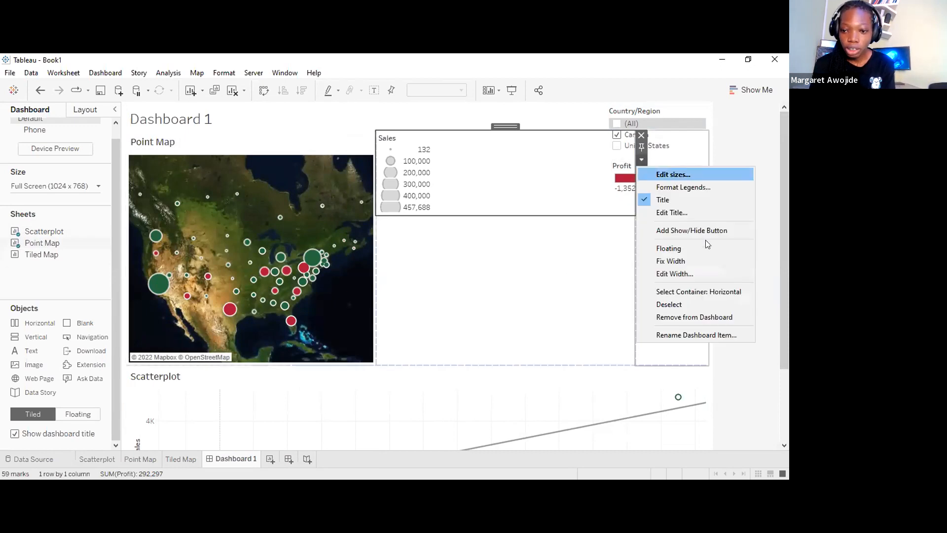
pyautogui.click(668, 248)
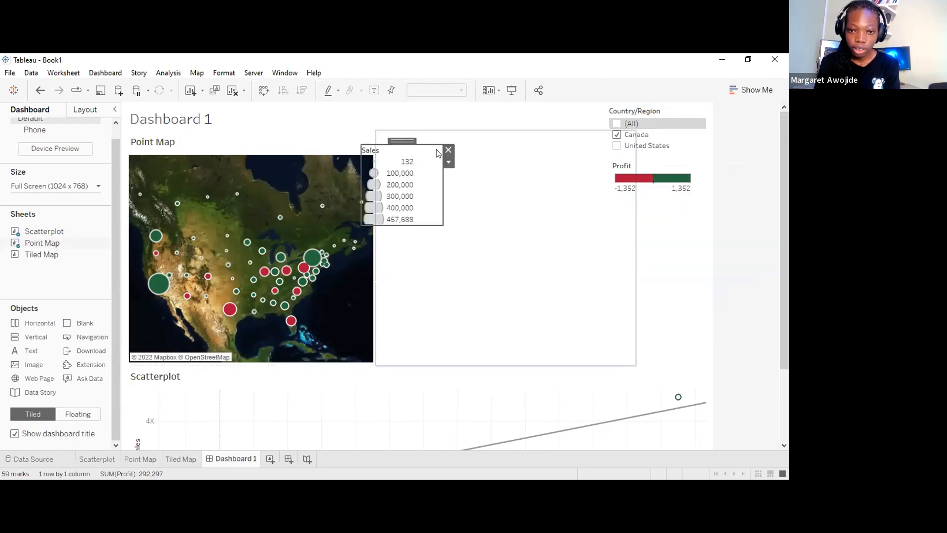
pyautogui.moveTo(401, 139); pyautogui.dragTo(677, 208)
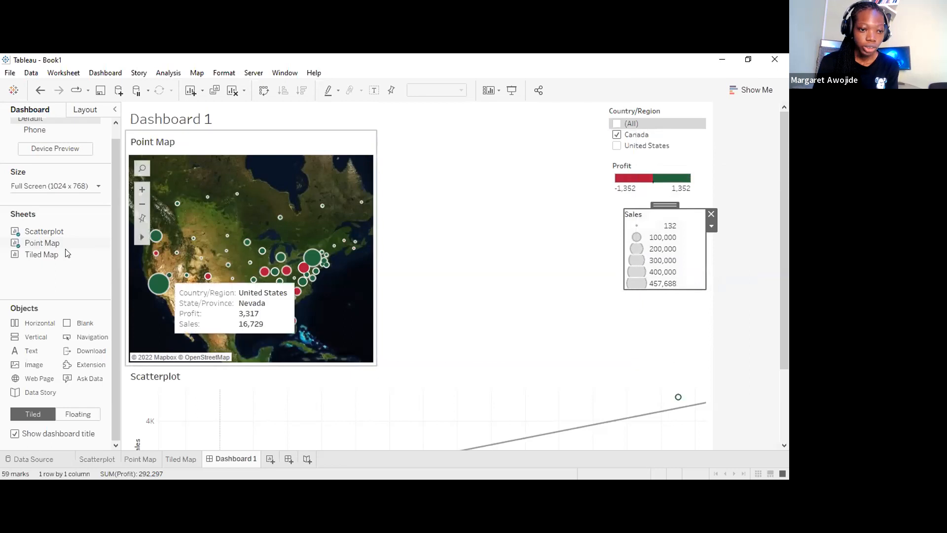
# Place the Tiled Map sheet in the middle container of the upper row, beside the Point Map
pyautogui.moveTo(41, 254); pyautogui.dragTo(436, 256)
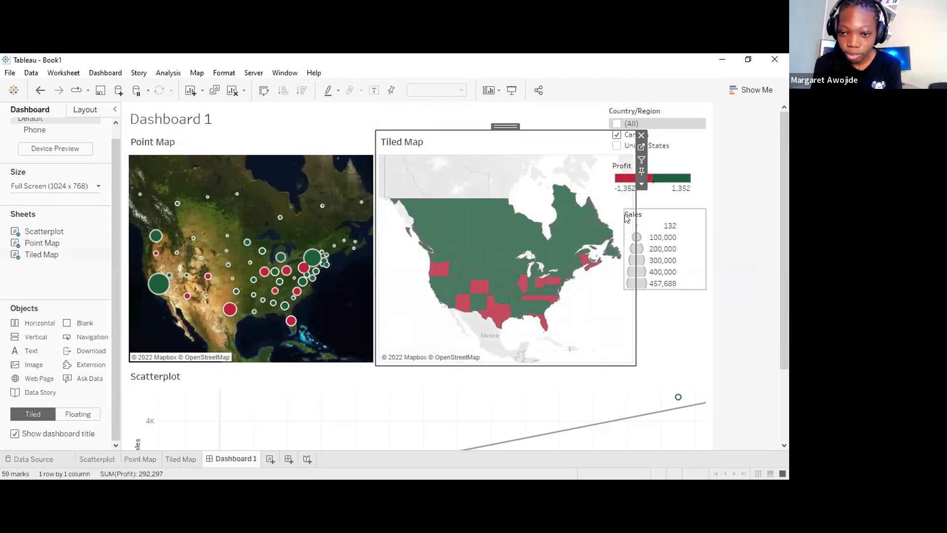
# Widen the blank container beside the Tiled Map by moving their shared border toward the map
pyautogui.scroll(-3, 787, 315)
pyautogui.scroll(3, 787, 211)
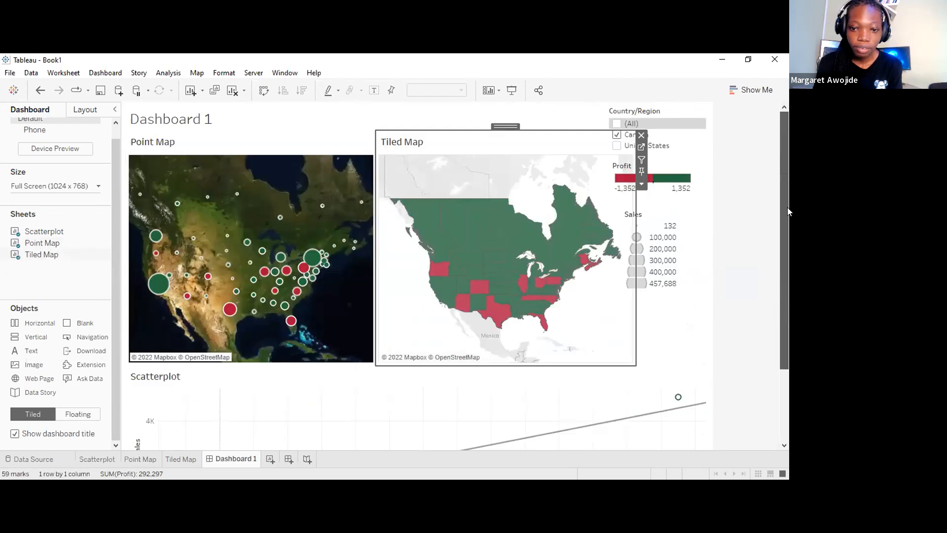
pyautogui.scroll(-3, 787, 350)
pyautogui.scroll(3, 787, 247)
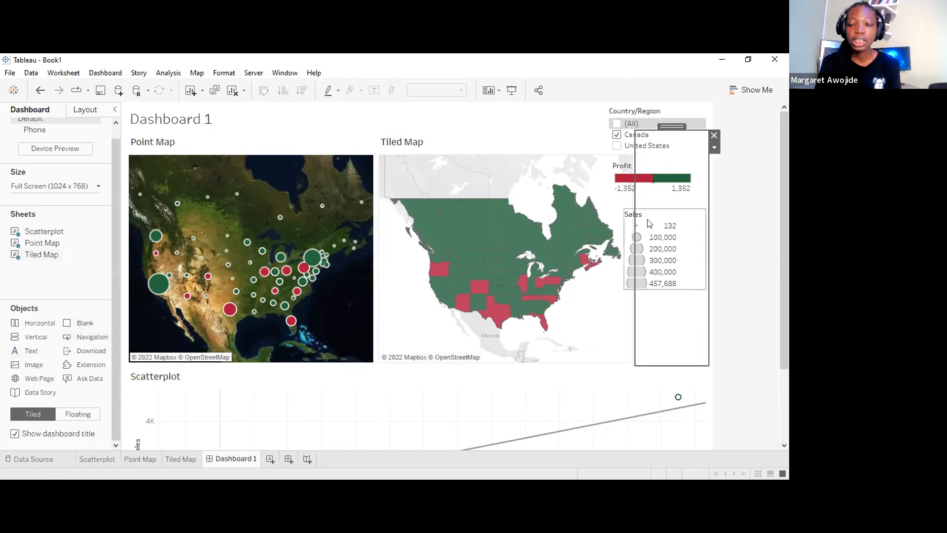
pyautogui.moveTo(634, 296); pyautogui.dragTo(617, 301)
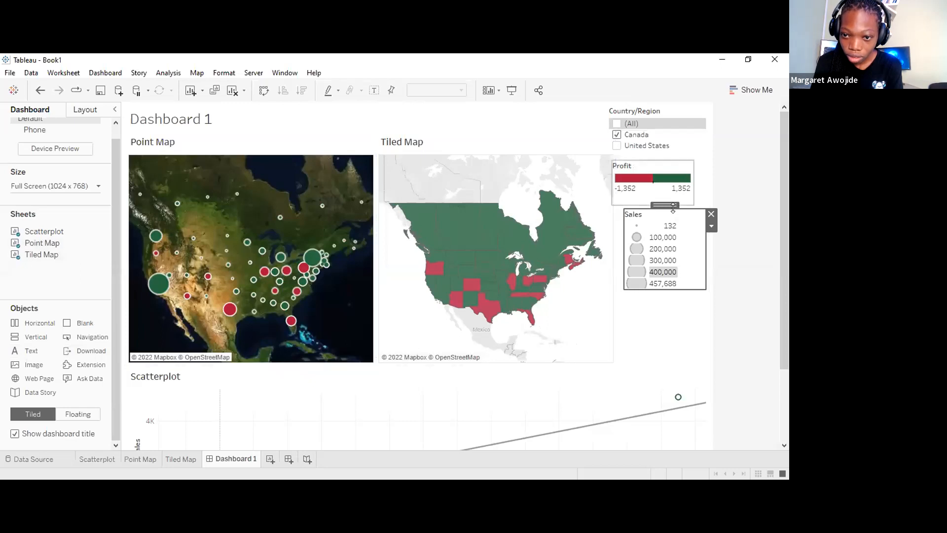
# Move the floating Sales size legend to the bottom of the blank container and the Profit color legend directly above it
pyautogui.moveTo(674, 212); pyautogui.dragTo(668, 270)
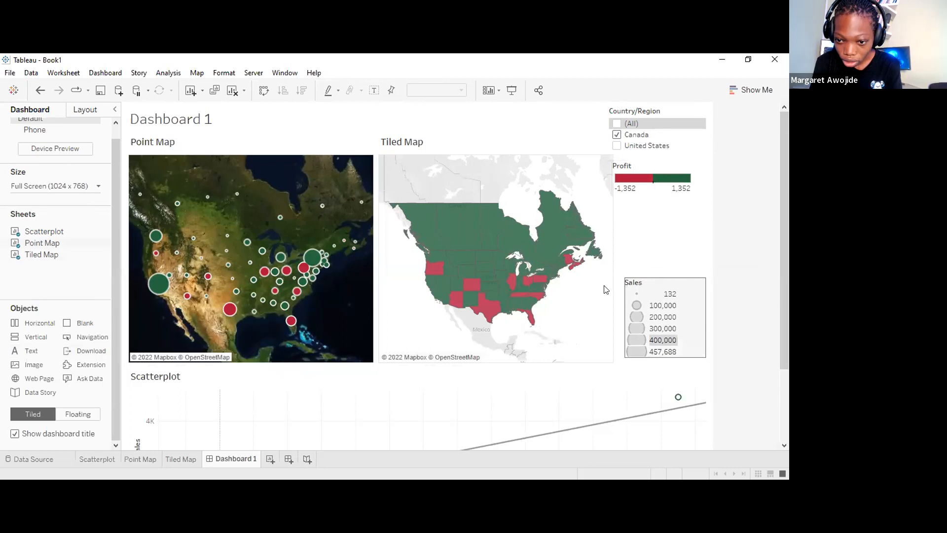
pyautogui.click(637, 289)
pyautogui.moveTo(663, 277); pyautogui.dragTo(660, 280)
pyautogui.click(667, 165)
pyautogui.moveTo(663, 162); pyautogui.dragTo(664, 226)
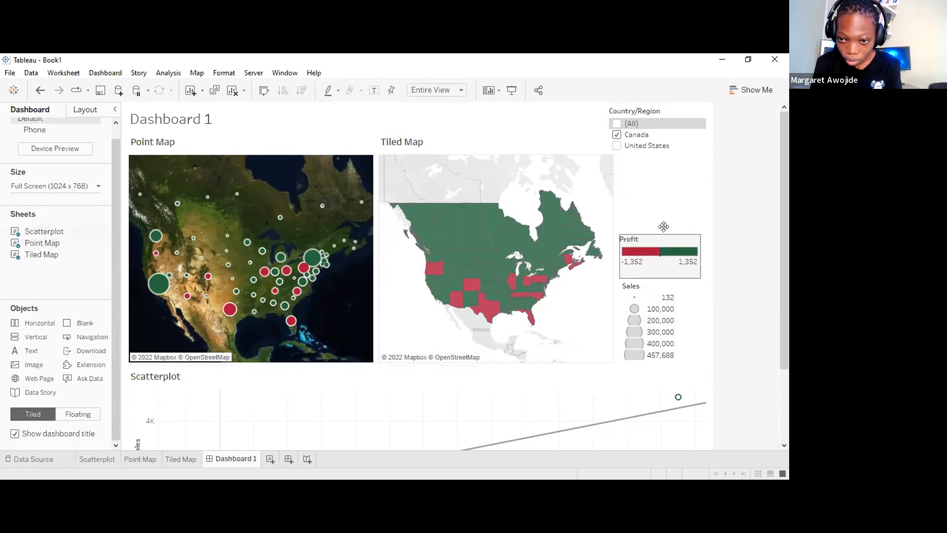
# Move the floating Country/Region filter directly above the Profit legend and fine-tune the Profit legend's position beneath it
pyautogui.click(665, 148)
pyautogui.moveTo(655, 116); pyautogui.dragTo(664, 181)
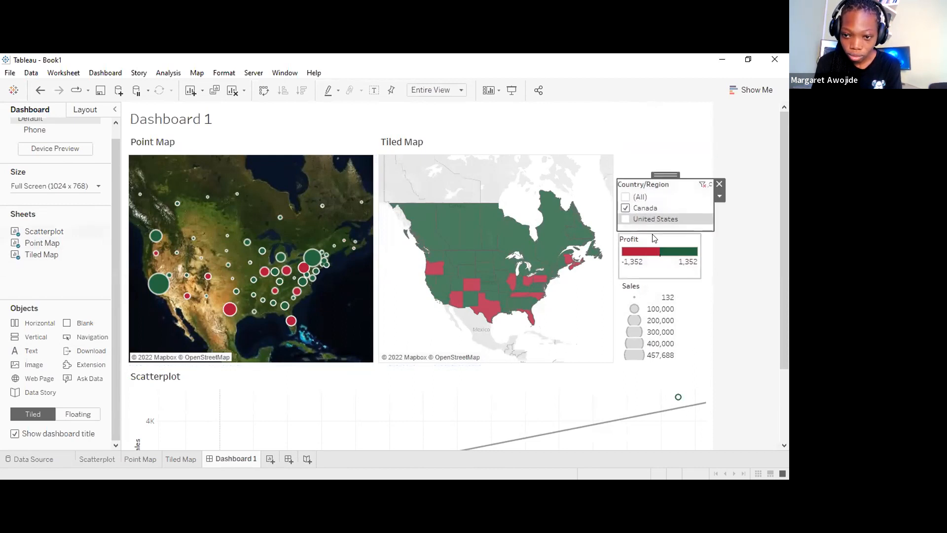
pyautogui.click(653, 236)
pyautogui.moveTo(659, 232); pyautogui.dragTo(659, 229)
pyautogui.click(664, 201)
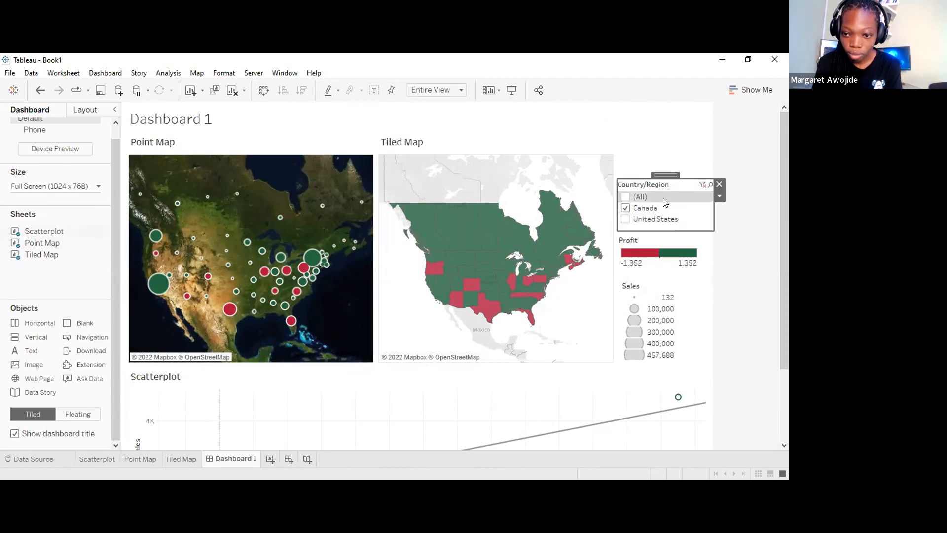
pyautogui.click(732, 268)
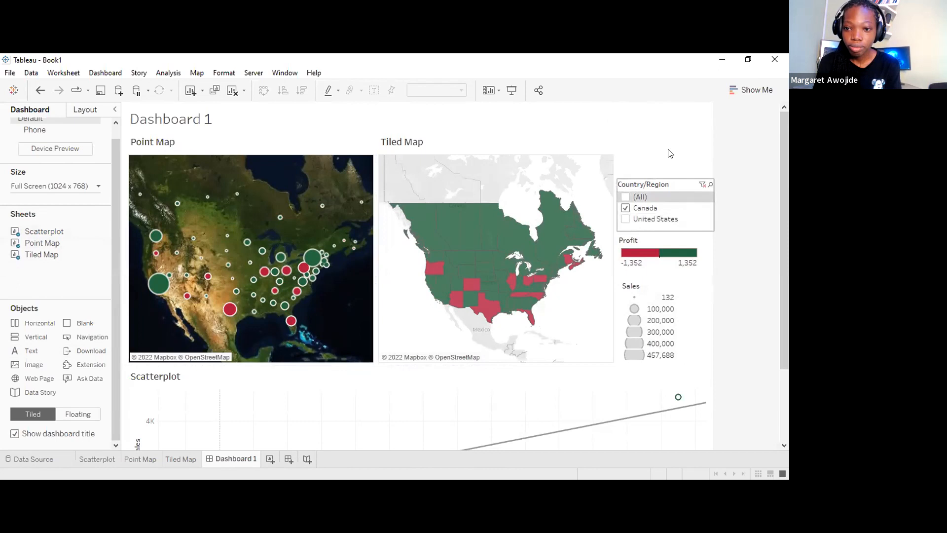
# Test the Country/Region filter's effect on the Scatterplot by including United States alongside Canada, and then clear both countries
pyautogui.scroll(-3, 785, 296)
pyautogui.scroll(3, 787, 234)
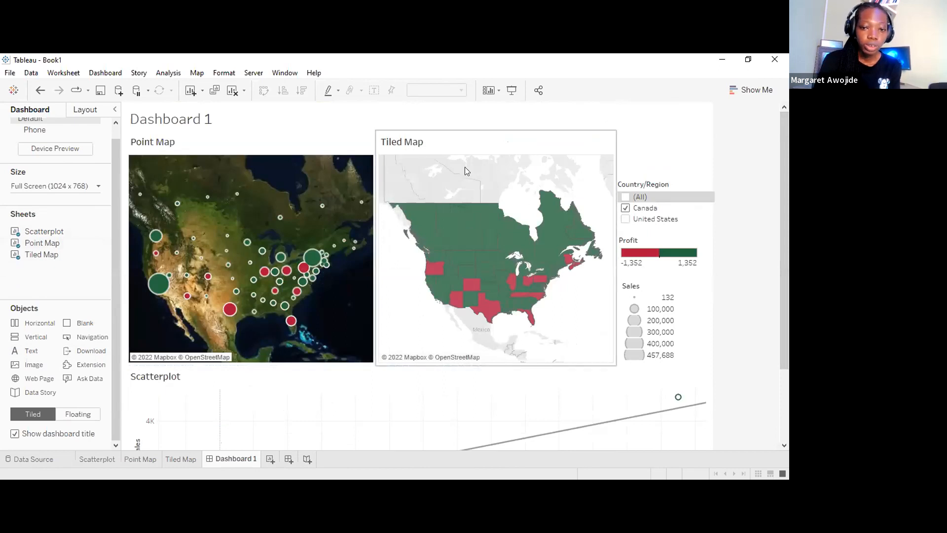
pyautogui.click(473, 150)
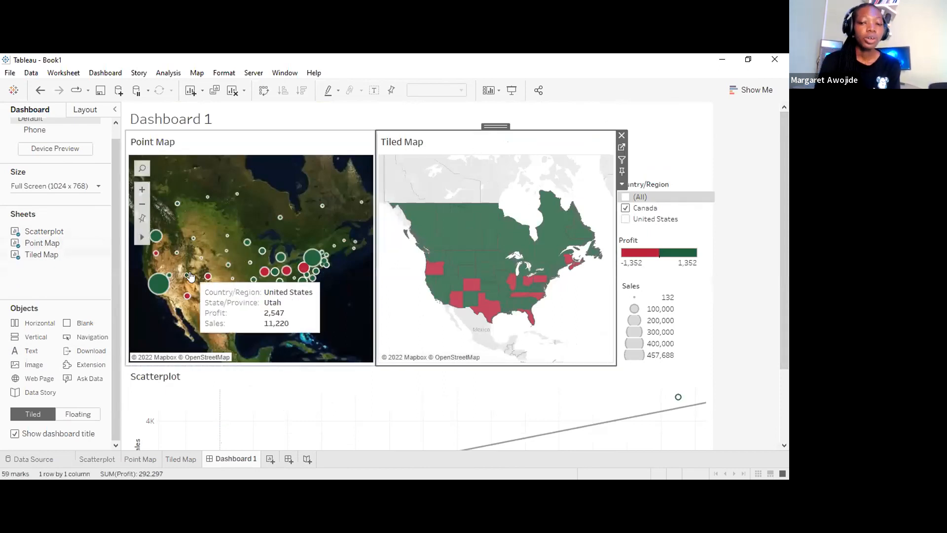
pyautogui.click(625, 208)
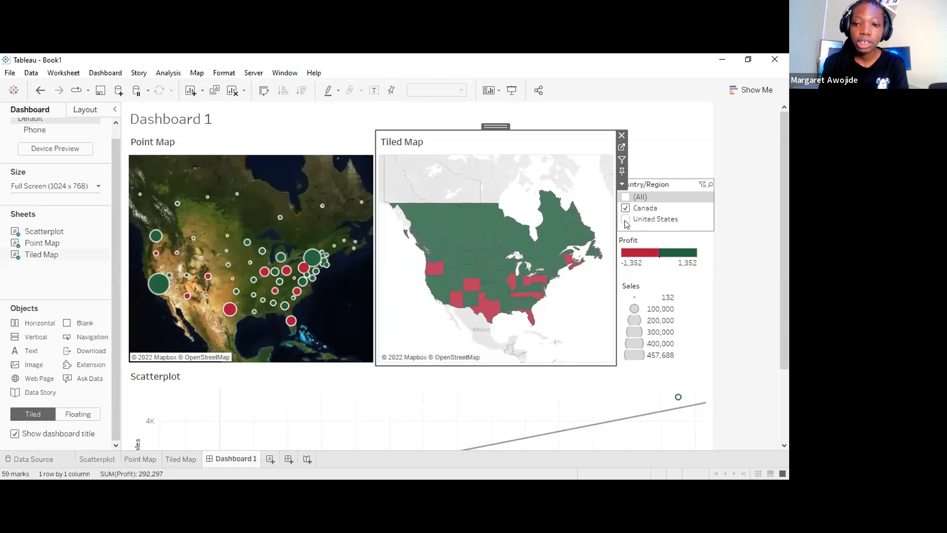
pyautogui.click(625, 219)
pyautogui.scroll(-1, 788, 320)
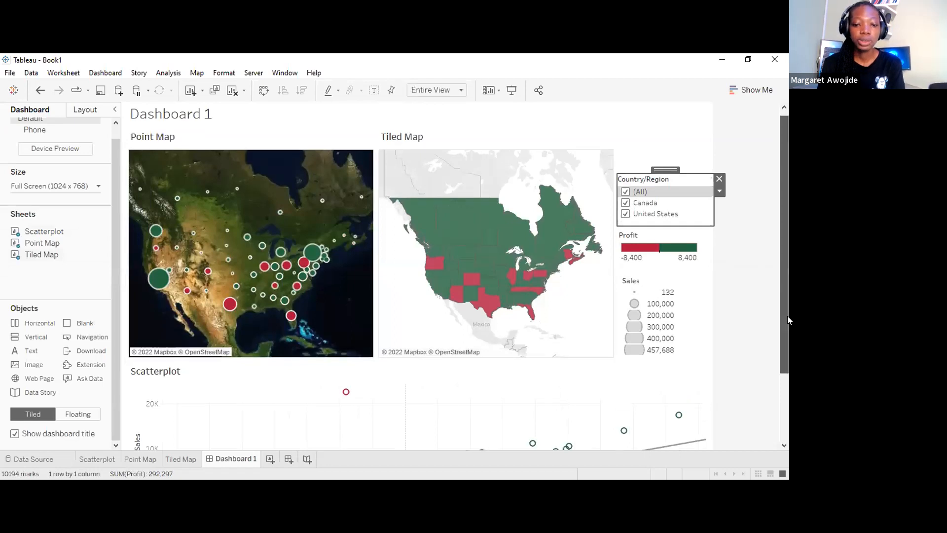
pyautogui.scroll(-3, 788, 326)
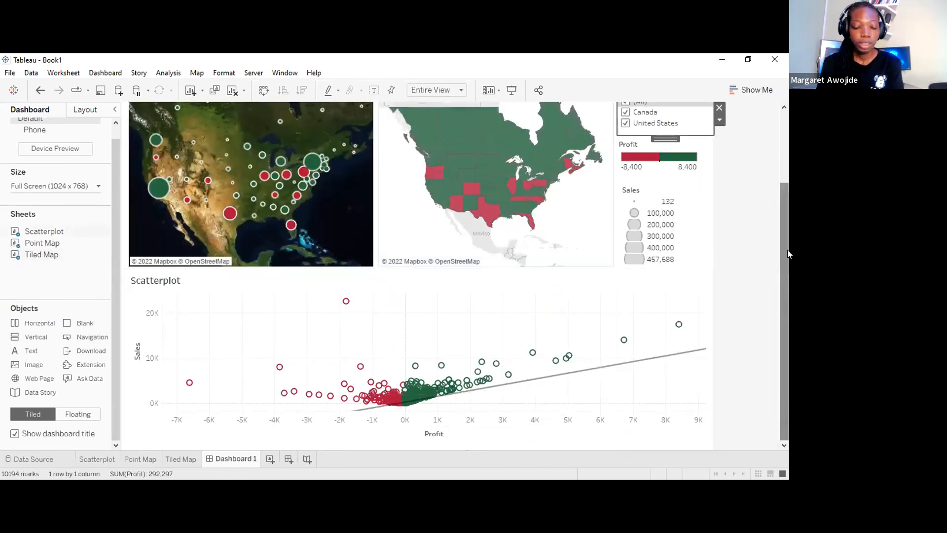
pyautogui.scroll(3, 788, 254)
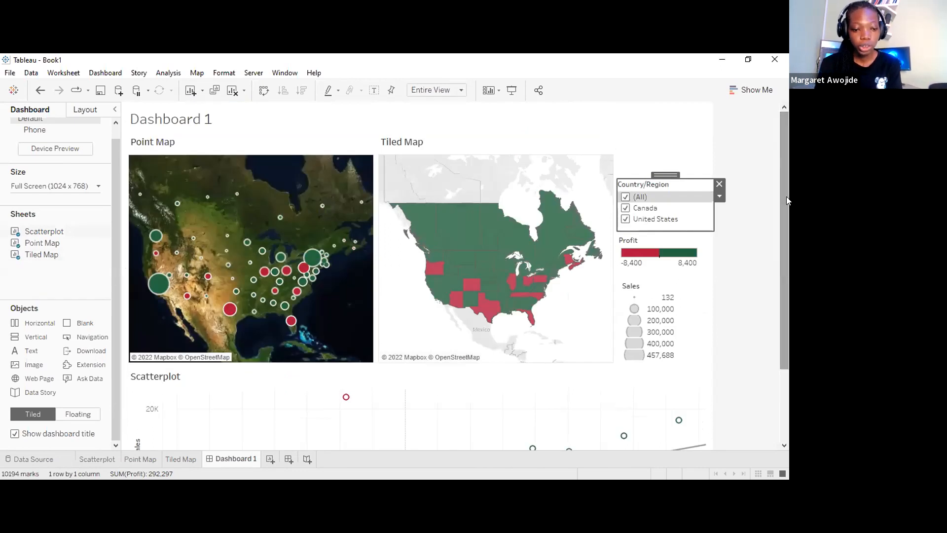
pyautogui.click(626, 209)
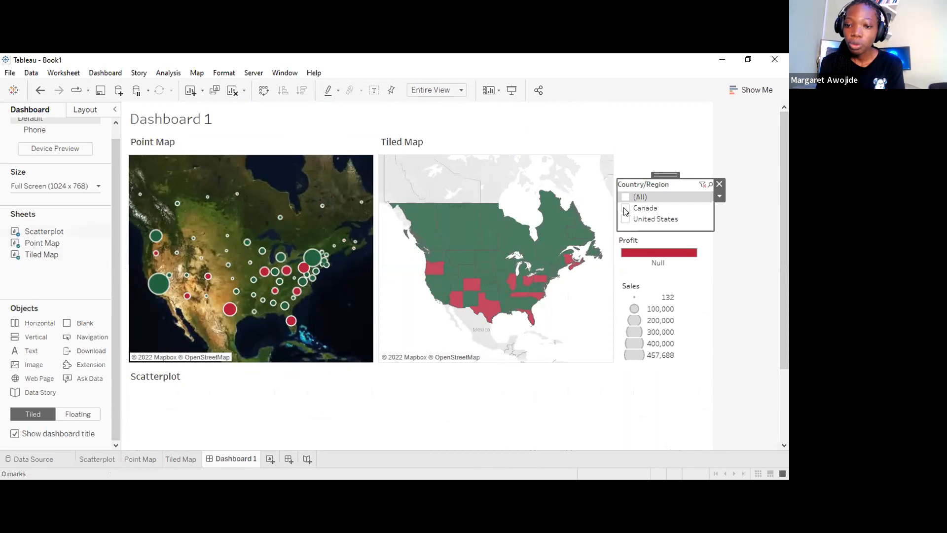
# Use the Tiled Map as a filter for the dashboard and test it by selecting and deselecting Washington state
pyautogui.click(402, 293)
pyautogui.click(622, 161)
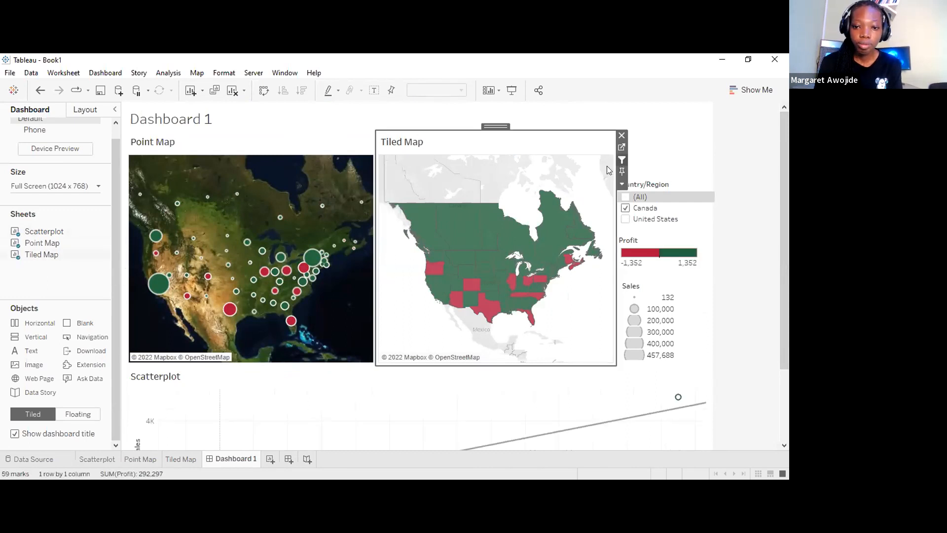
pyautogui.click(442, 256)
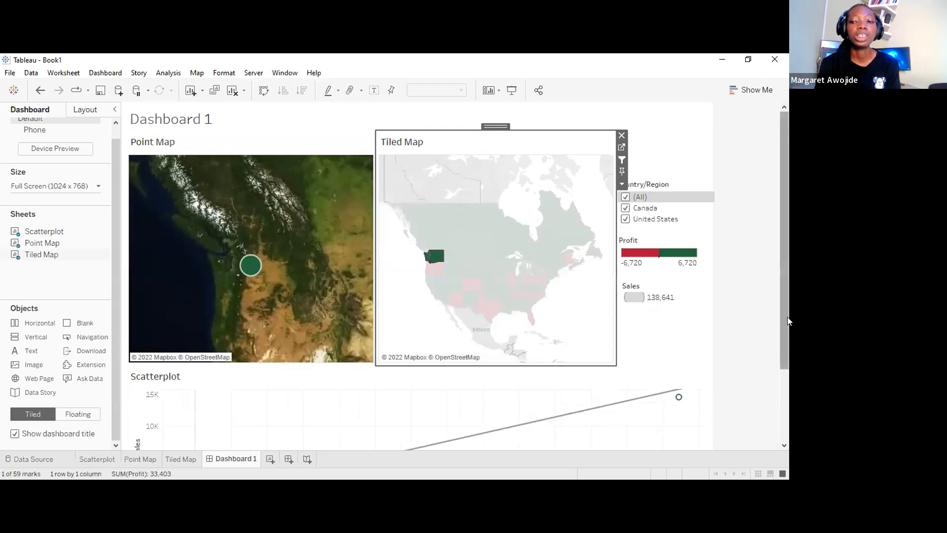
pyautogui.scroll(-3, 787, 373)
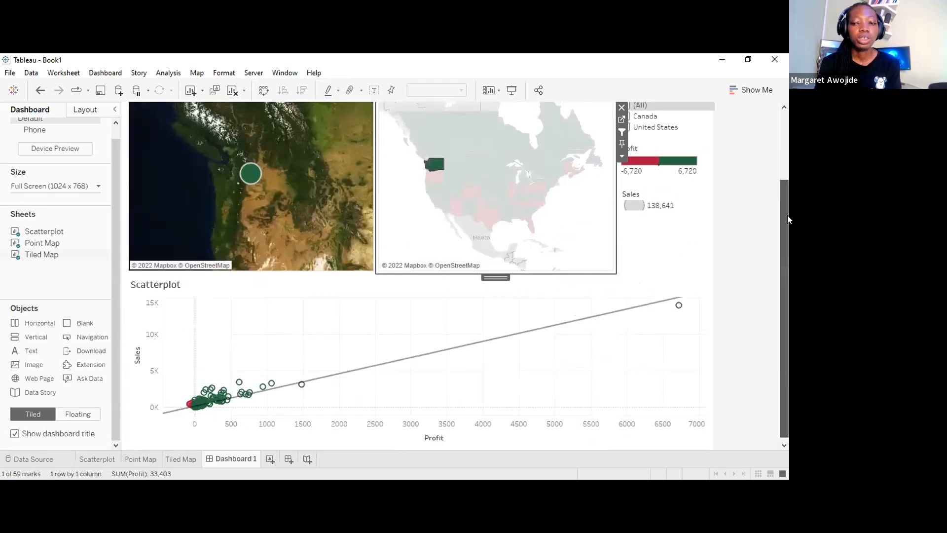
pyautogui.scroll(3, 787, 216)
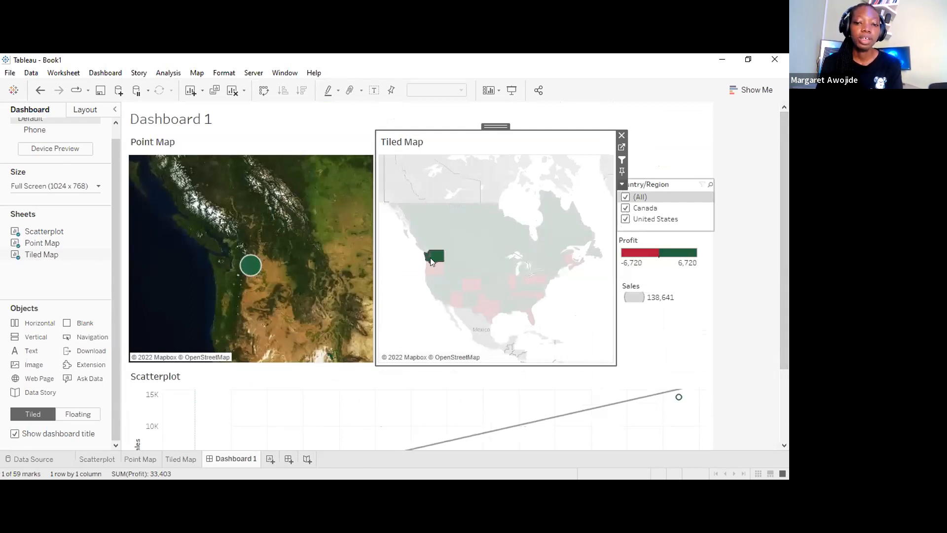
pyautogui.click(435, 258)
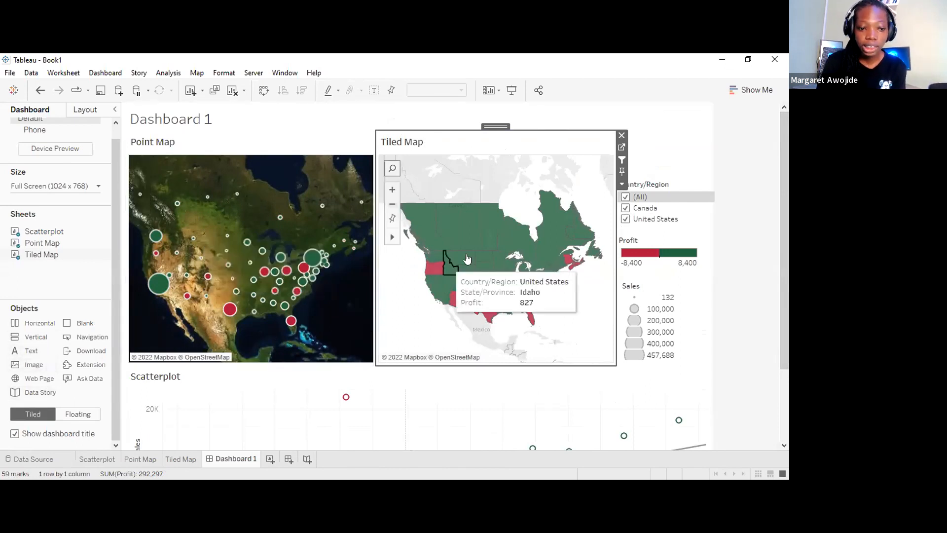
# Add a floating text object reading "Click anywhere here to filter" beside the Tiled Map title, above the map's upper-right corner
pyautogui.click(77, 415)
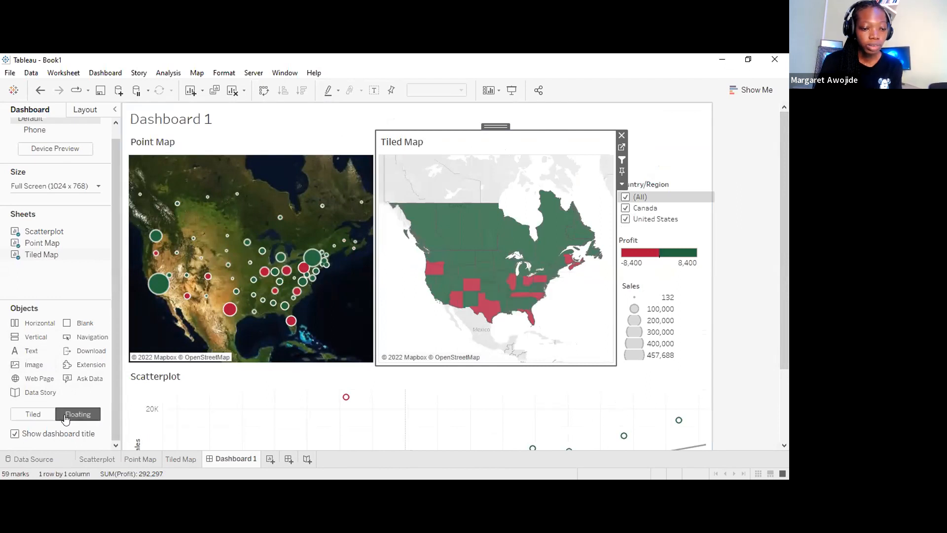
pyautogui.moveTo(24, 354); pyautogui.dragTo(418, 131)
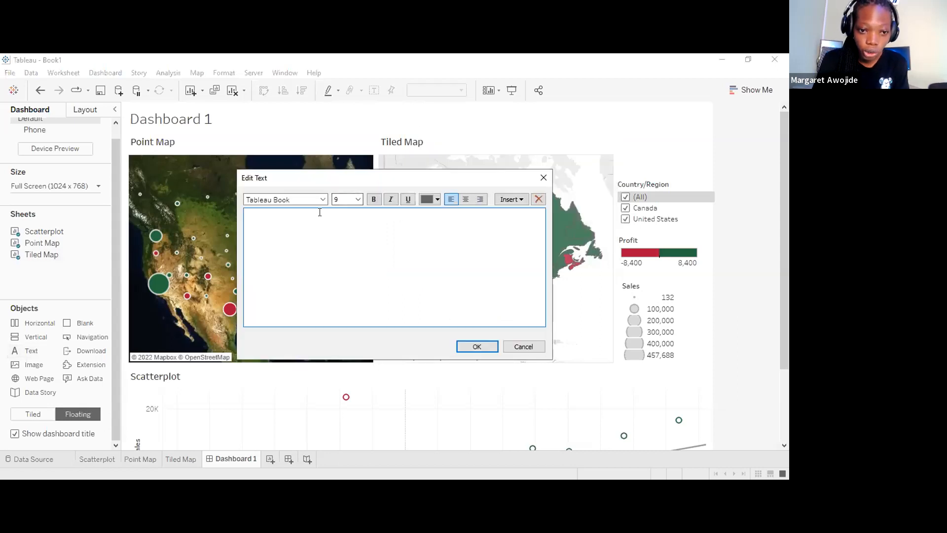
pyautogui.write('Click any')
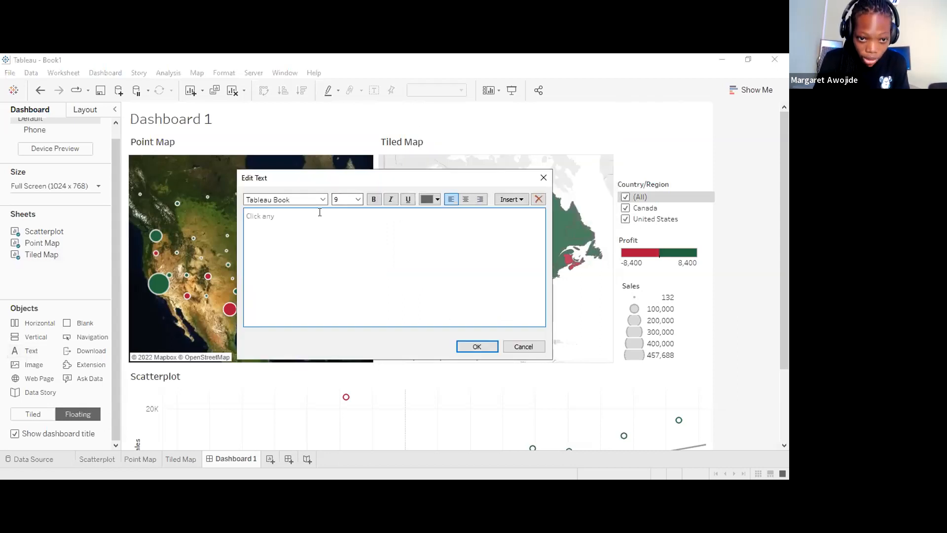
pyautogui.write('where here to filter')
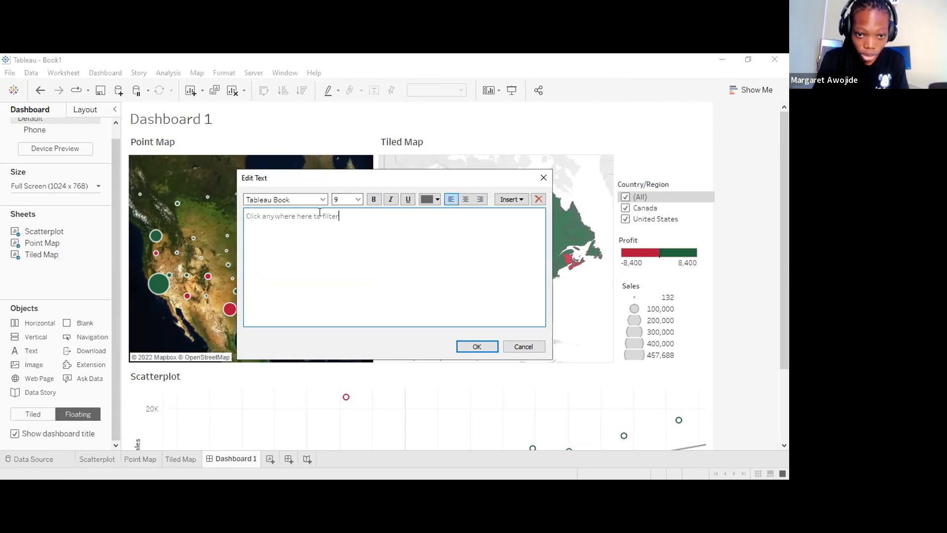
pyautogui.click(475, 350)
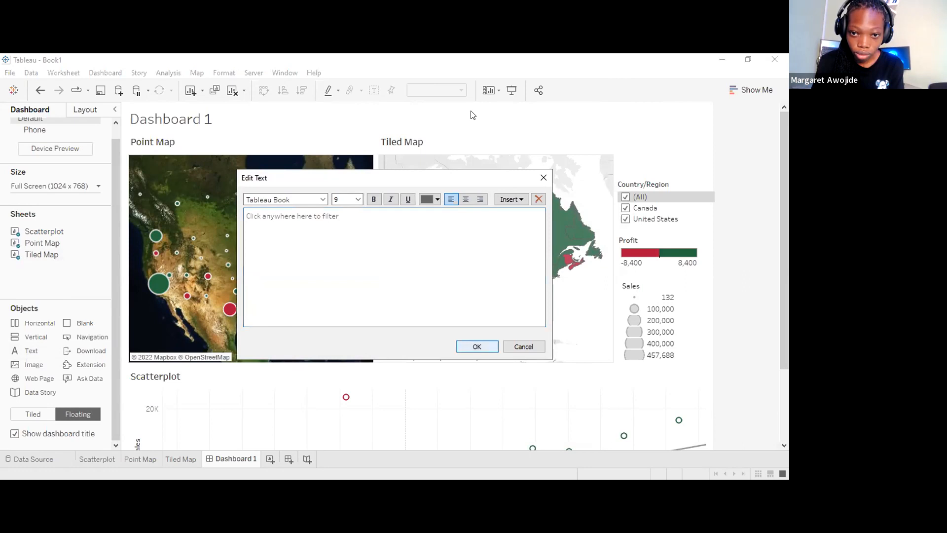
pyautogui.moveTo(540, 129); pyautogui.dragTo(563, 126)
pyautogui.click(454, 142)
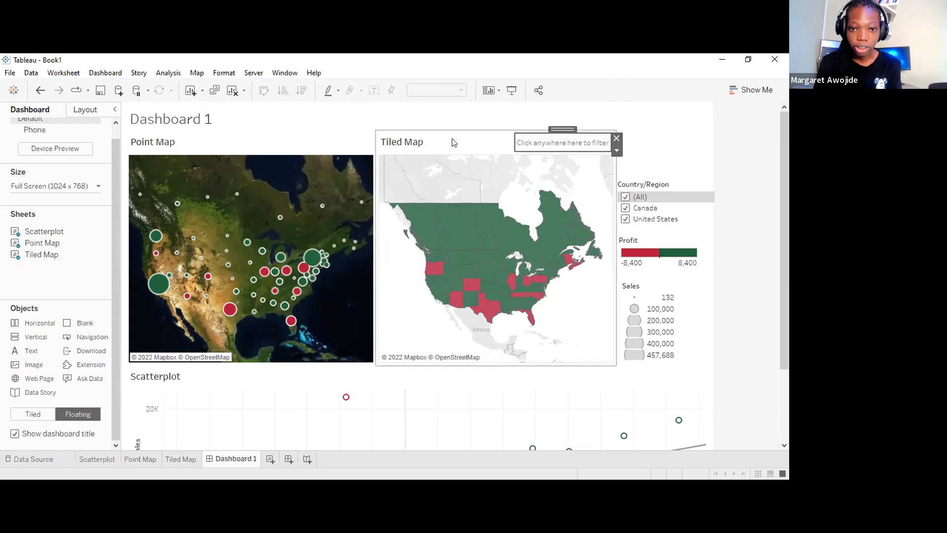
pyautogui.click(745, 220)
# Exclude United States in the Country/Region filter so only Canada is selected, and check the Scatterplot
pyautogui.scroll(-3, 788, 248)
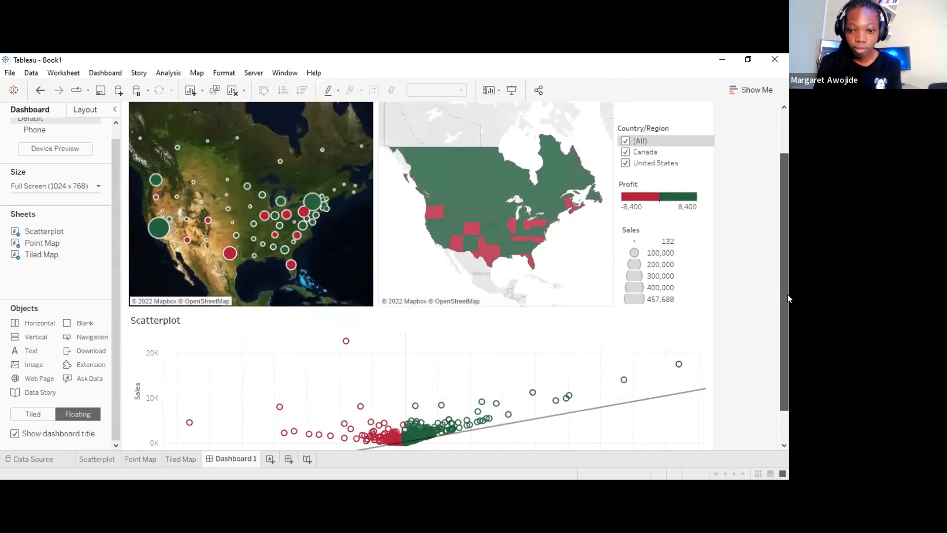
pyautogui.scroll(3, 787, 202)
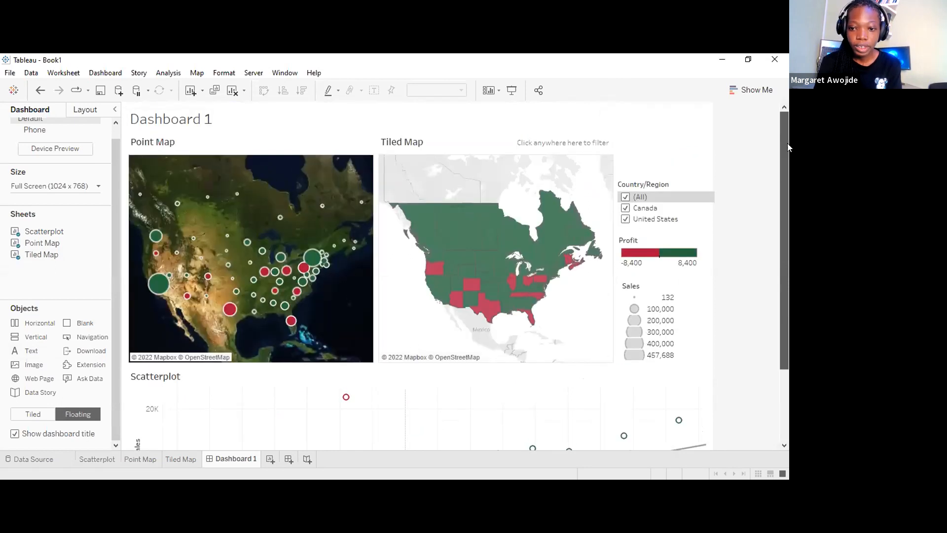
pyautogui.click(625, 217)
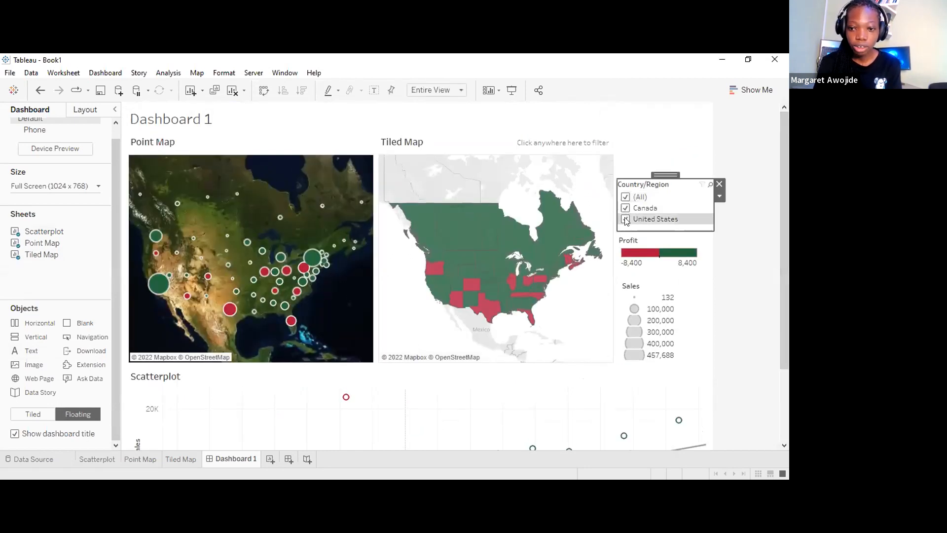
pyautogui.click(625, 218)
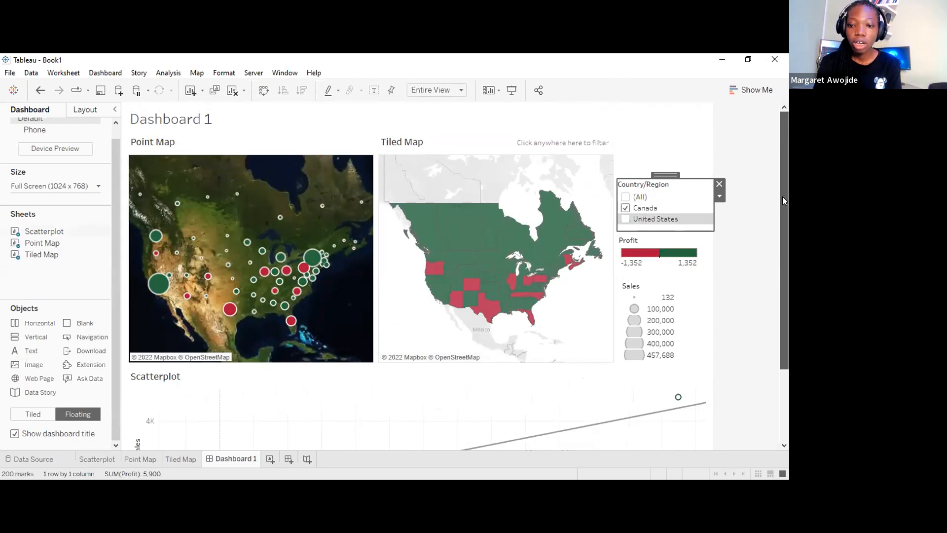
pyautogui.scroll(-1, 786, 256)
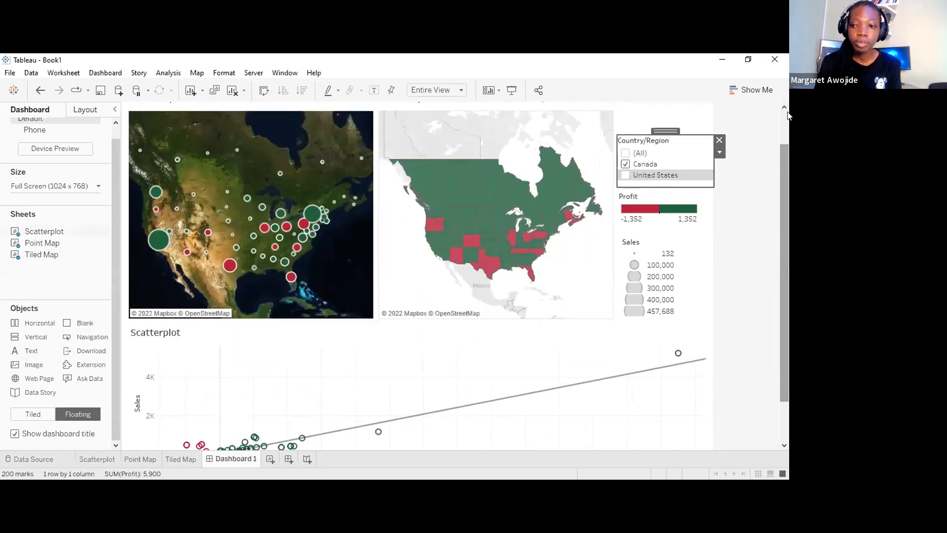
pyautogui.scroll(1, 788, 115)
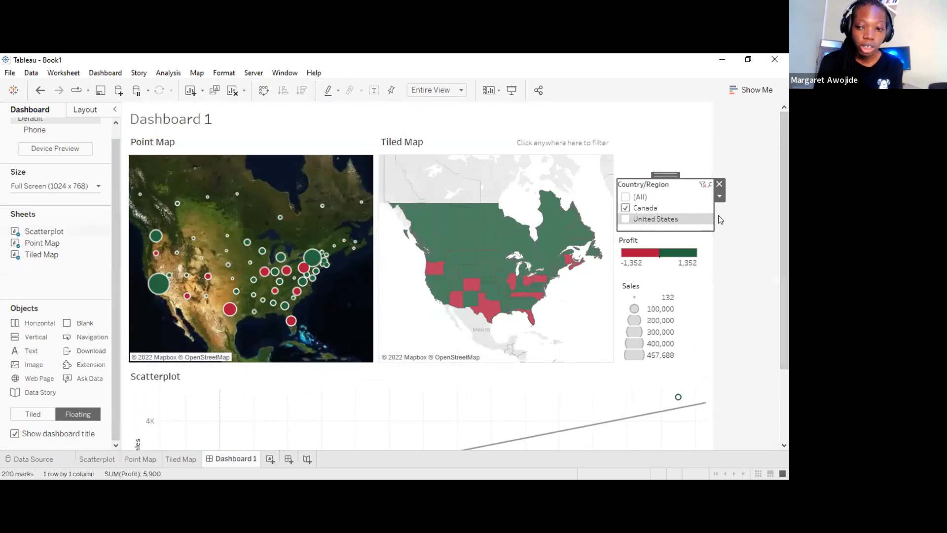
pyautogui.click(737, 274)
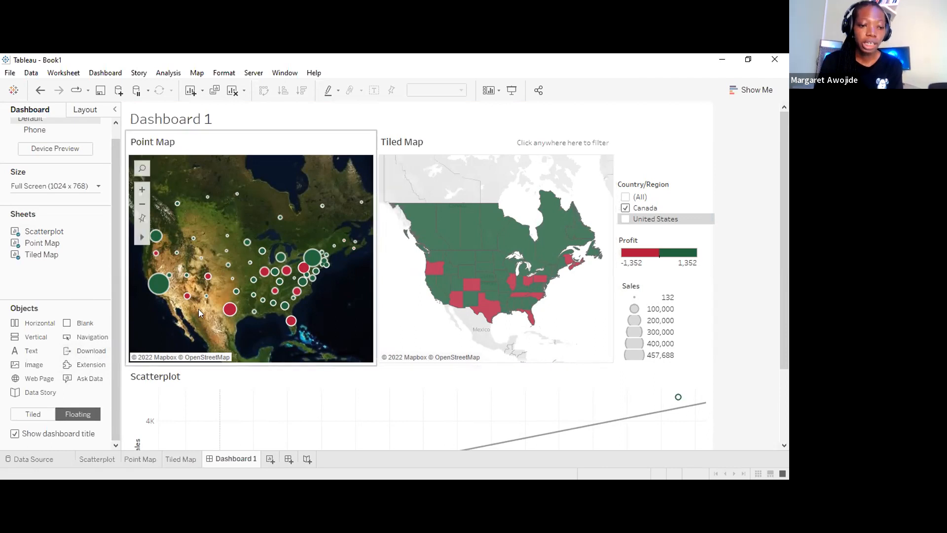
# Add a floating download button above the Country/Region filter and set it to export to Image
pyautogui.moveTo(78, 354); pyautogui.dragTo(661, 140)
pyautogui.click(715, 162)
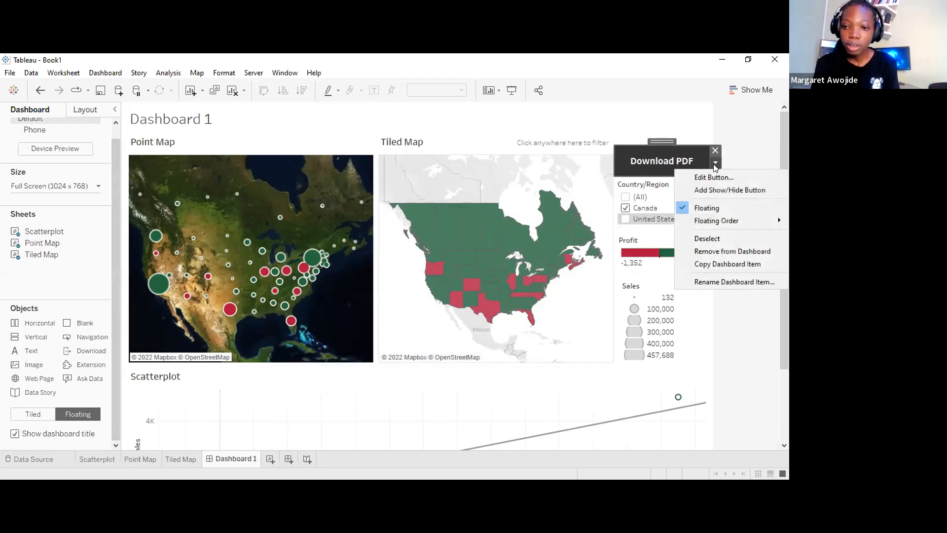
pyautogui.click(703, 176)
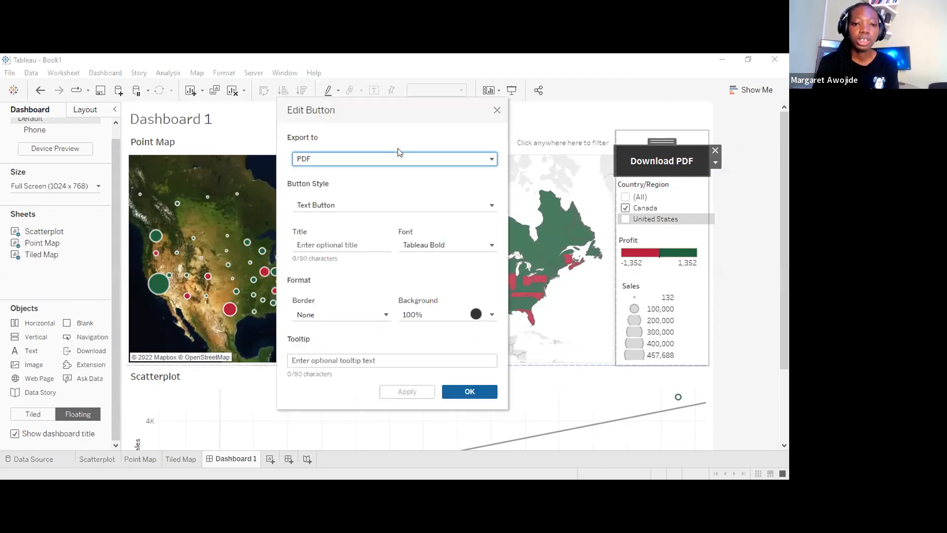
pyautogui.moveTo(269, 110); pyautogui.dragTo(172, 112)
pyautogui.click(230, 163)
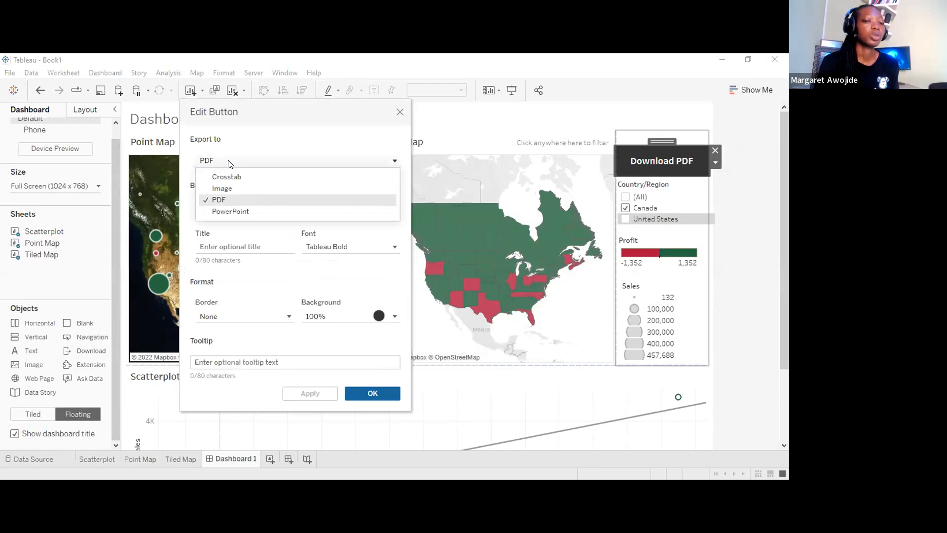
pyautogui.click(220, 190)
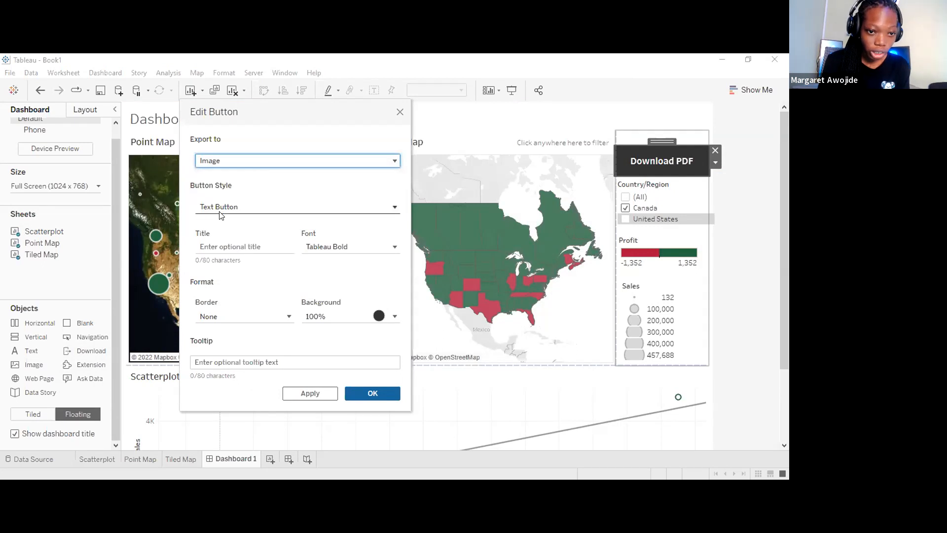
# Keep the Text Button style and title the download button "Download Image", leaving its font as Tableau Bold
pyautogui.click(215, 208)
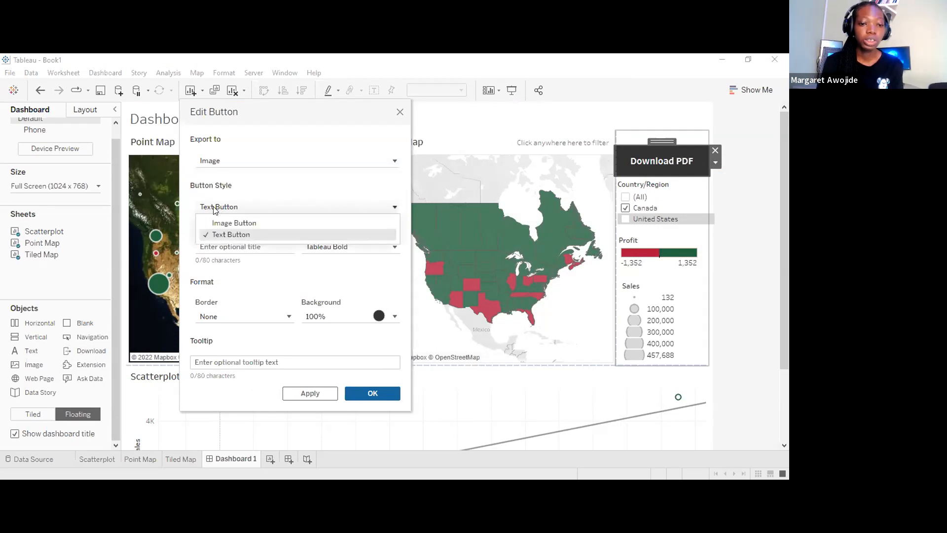
pyautogui.click(214, 209)
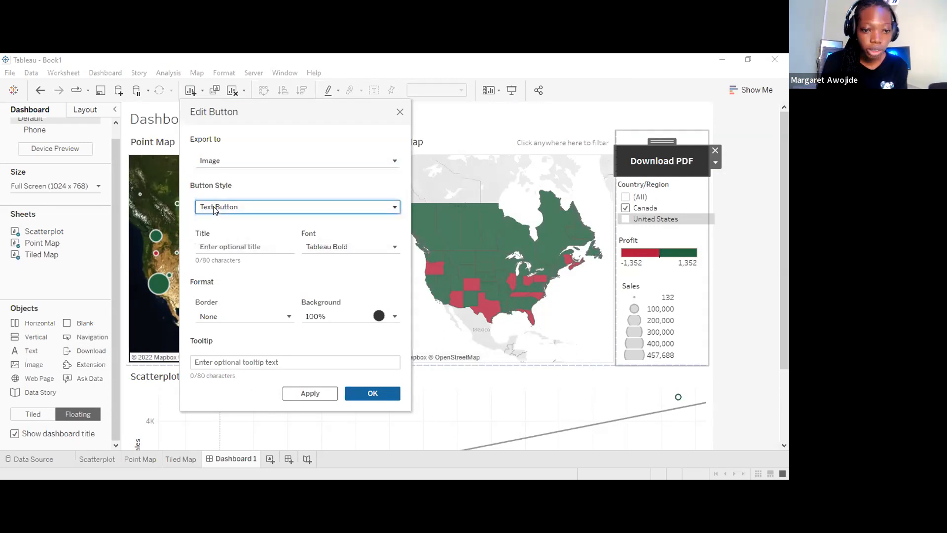
pyautogui.click(224, 245)
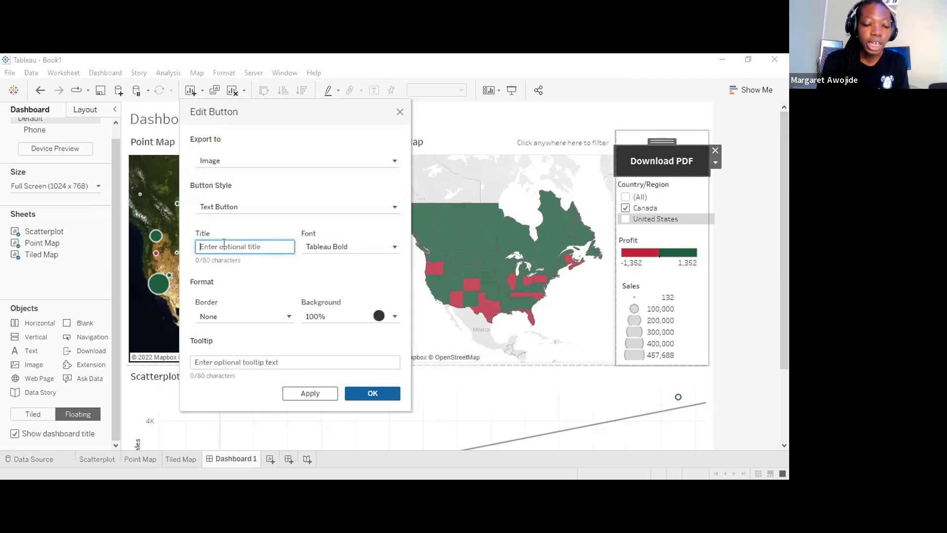
pyautogui.write('D')
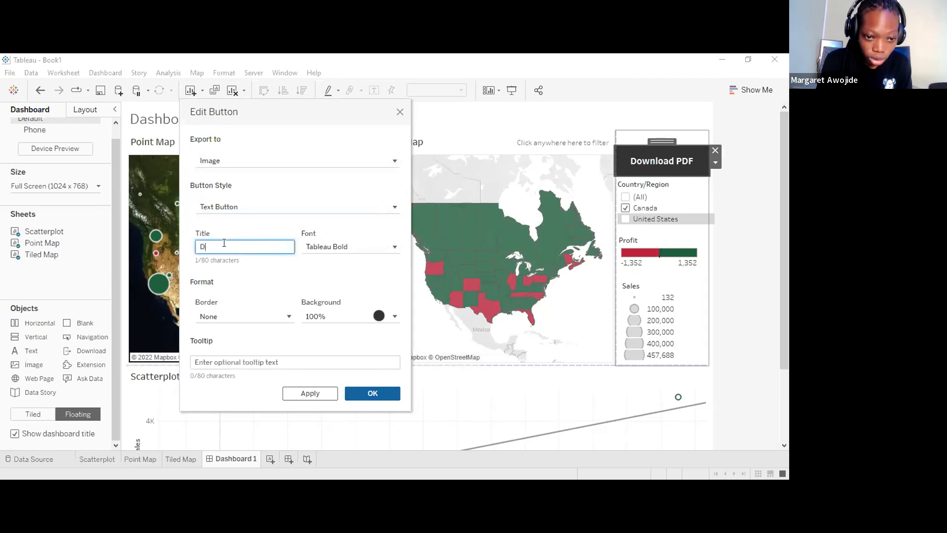
pyautogui.write('ownload Image')
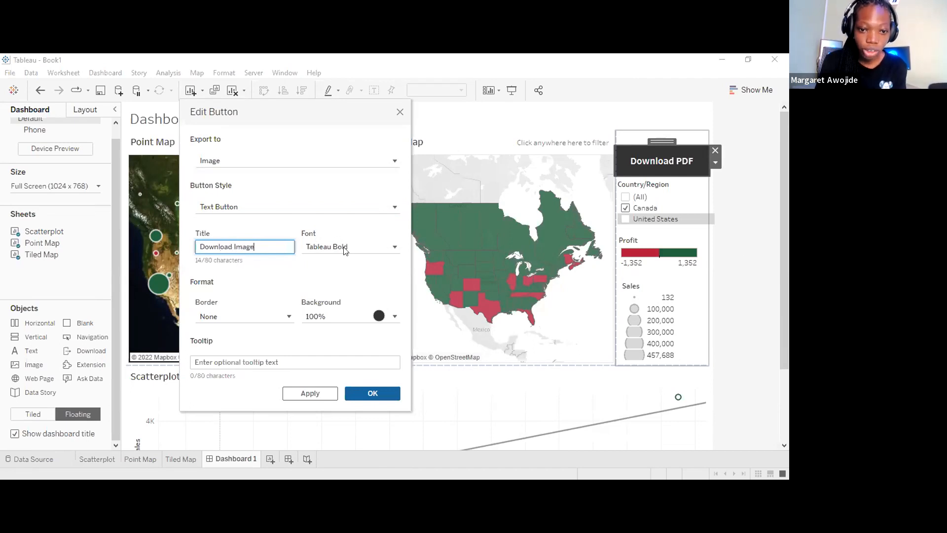
pyautogui.click(344, 252)
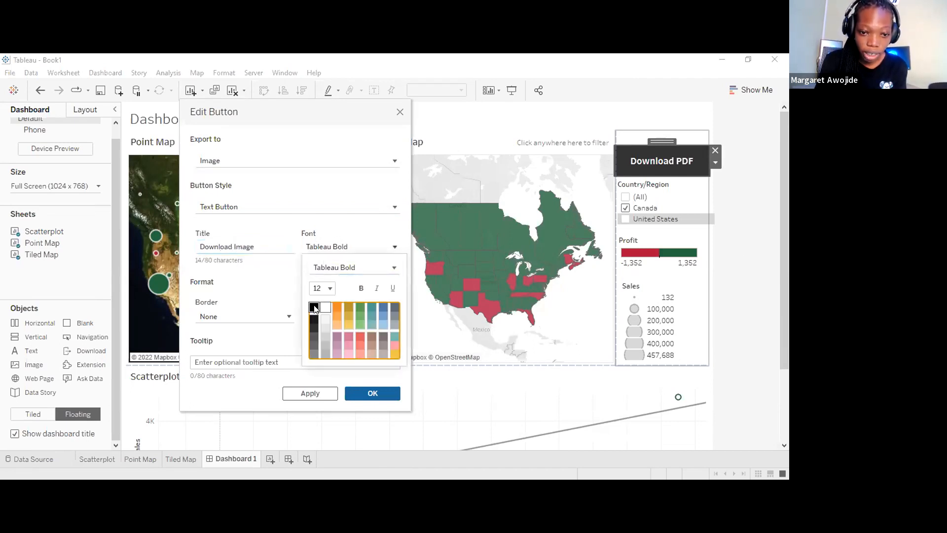
pyautogui.click(330, 230)
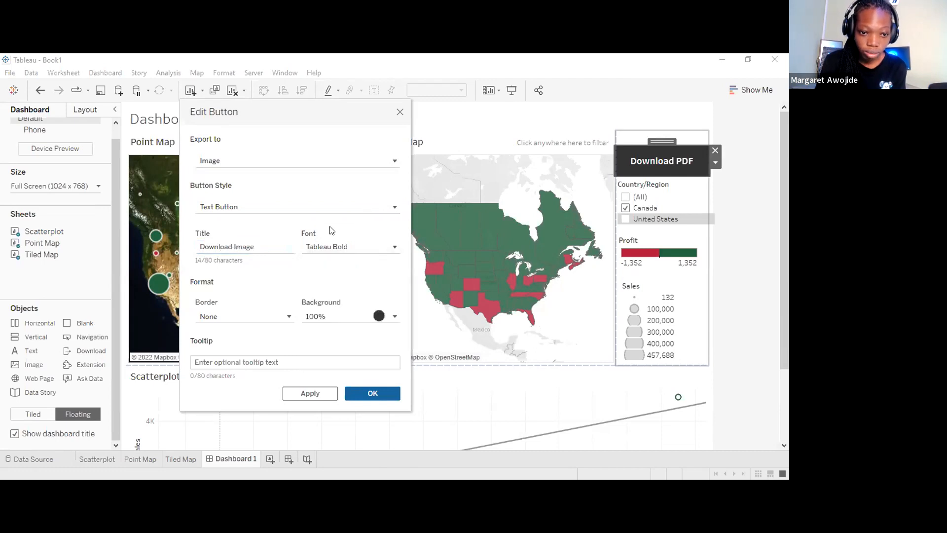
# Set the download button's background to white, leaving its border as None
pyautogui.click(215, 318)
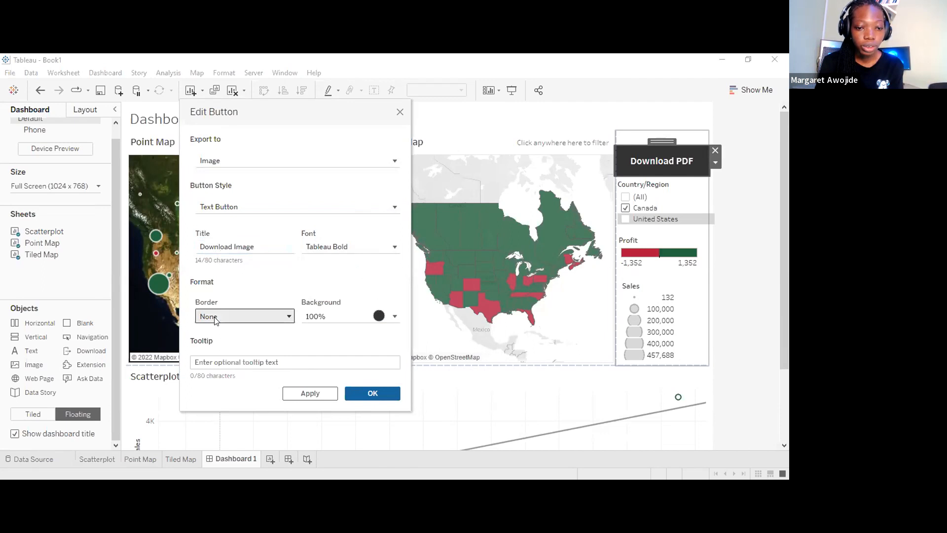
pyautogui.click(365, 318)
pyautogui.click(322, 174)
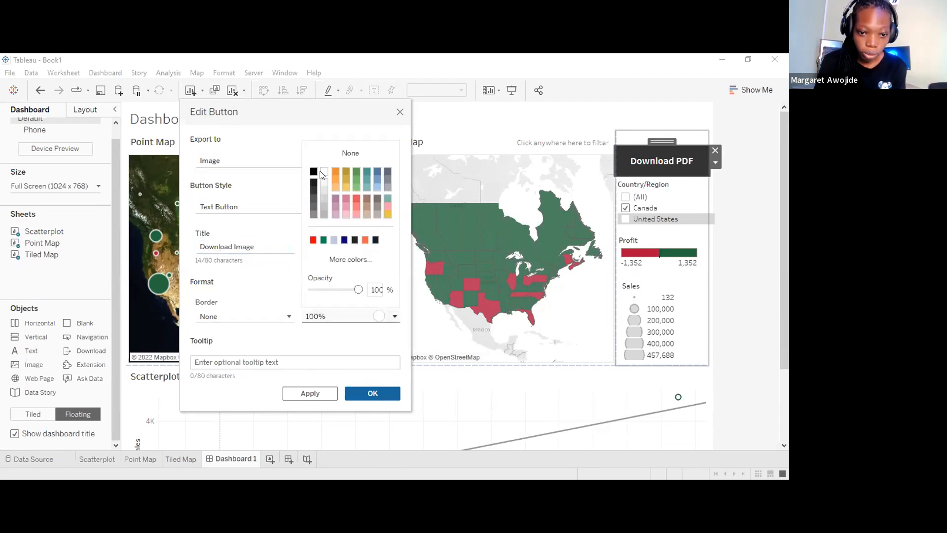
# Give the button the tooltip "Click here to download dashboard image", apply the settings, and slightly reduce its height from the upper edge
pyautogui.click(243, 359)
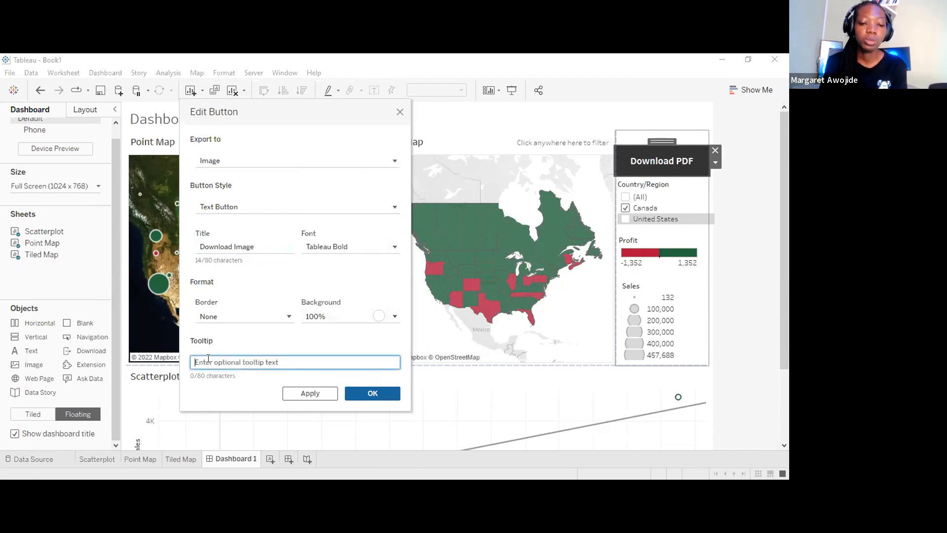
pyautogui.write('C')
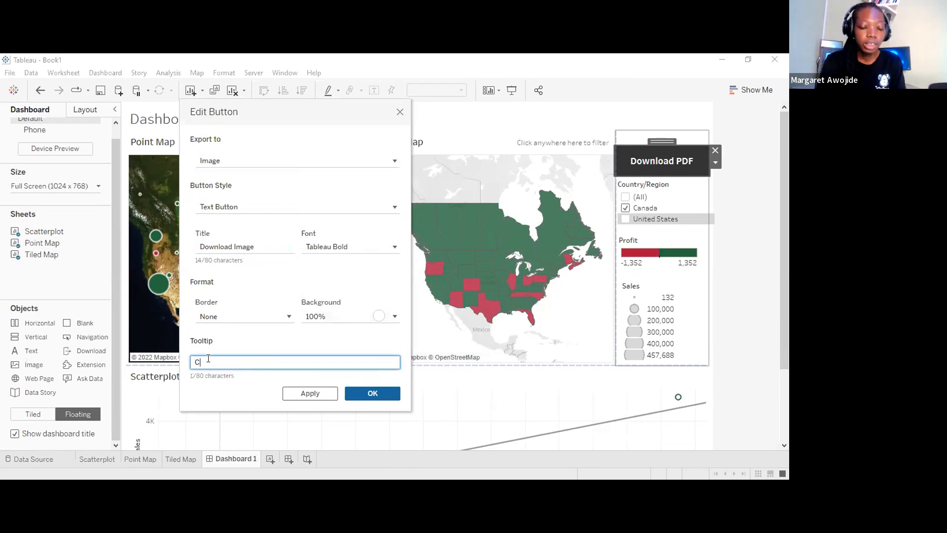
pyautogui.write('lick here t')
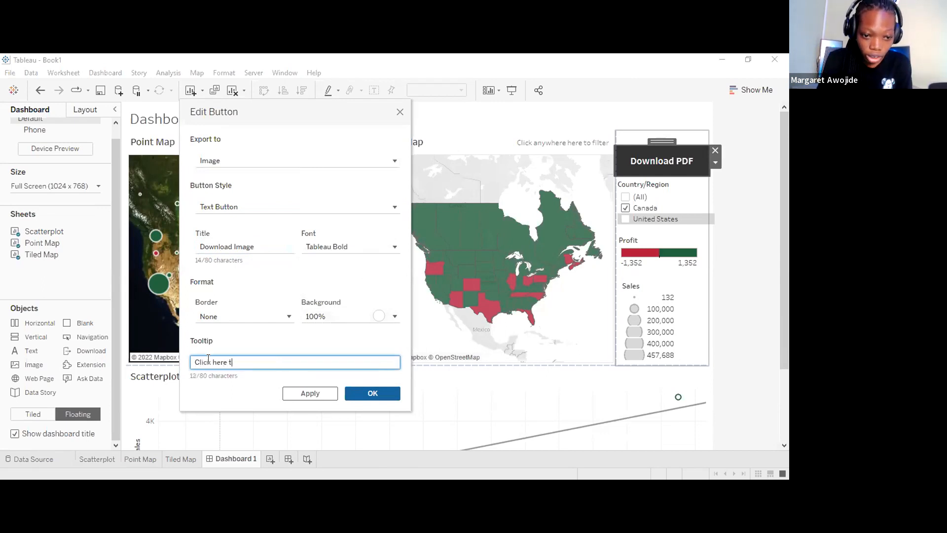
pyautogui.write('o download dashboard image')
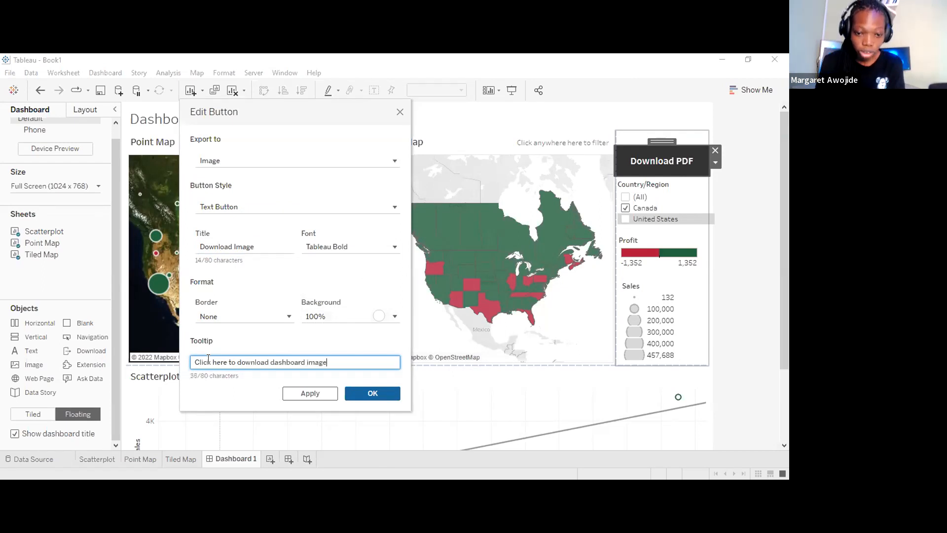
pyautogui.click(372, 394)
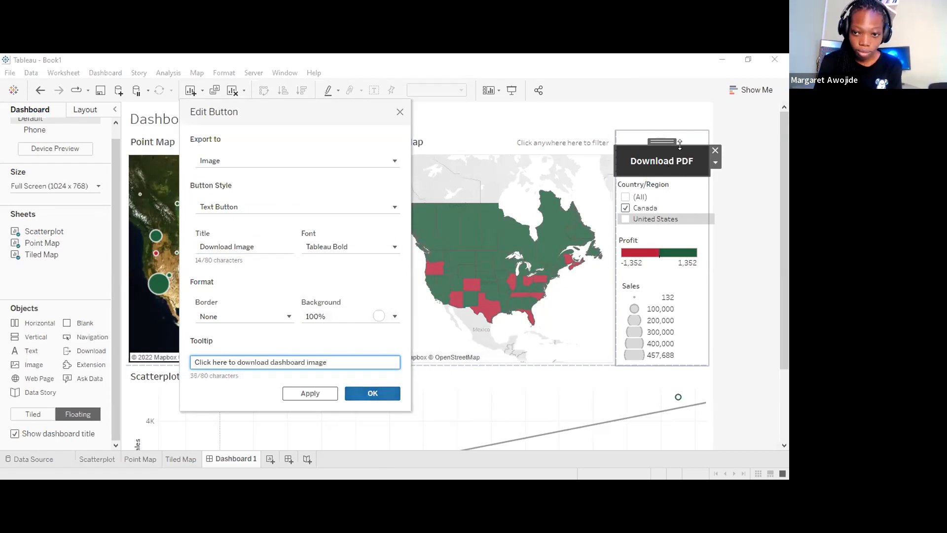
pyautogui.moveTo(680, 148); pyautogui.dragTo(680, 155)
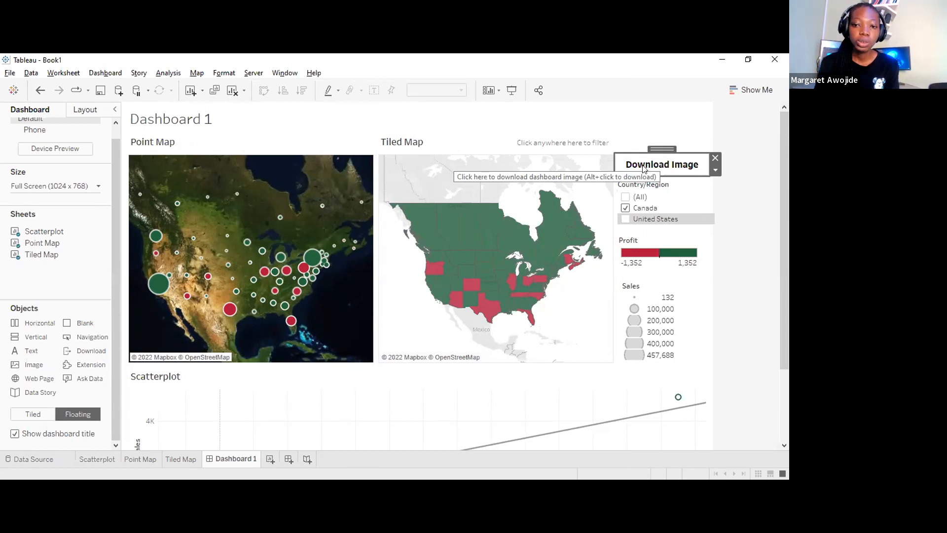
pyautogui.click(750, 256)
pyautogui.moveTo(788, 332); pyautogui.dragTo(777, 119)
pyautogui.click(662, 127)
pyautogui.click(674, 146)
pyautogui.click(652, 170)
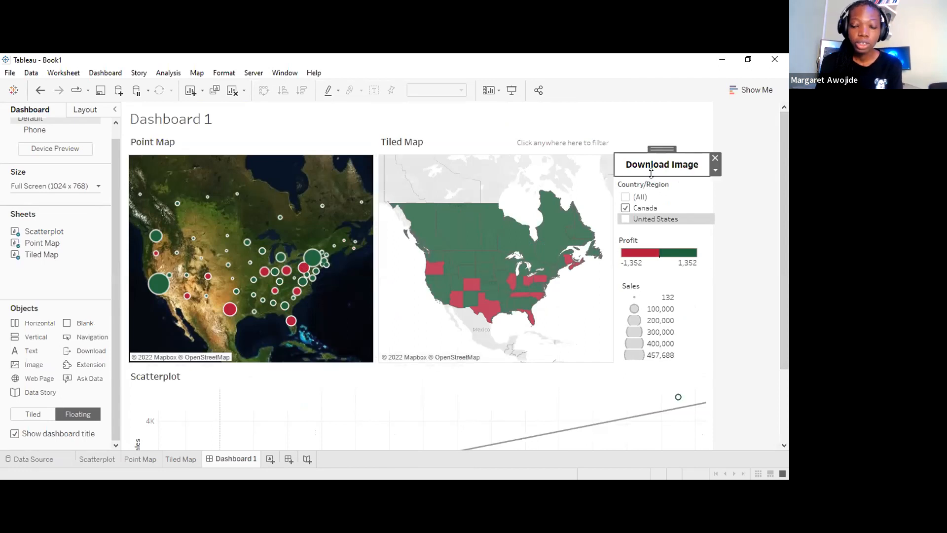
pyautogui.click(717, 279)
pyautogui.moveTo(788, 250); pyautogui.dragTo(786, 129)
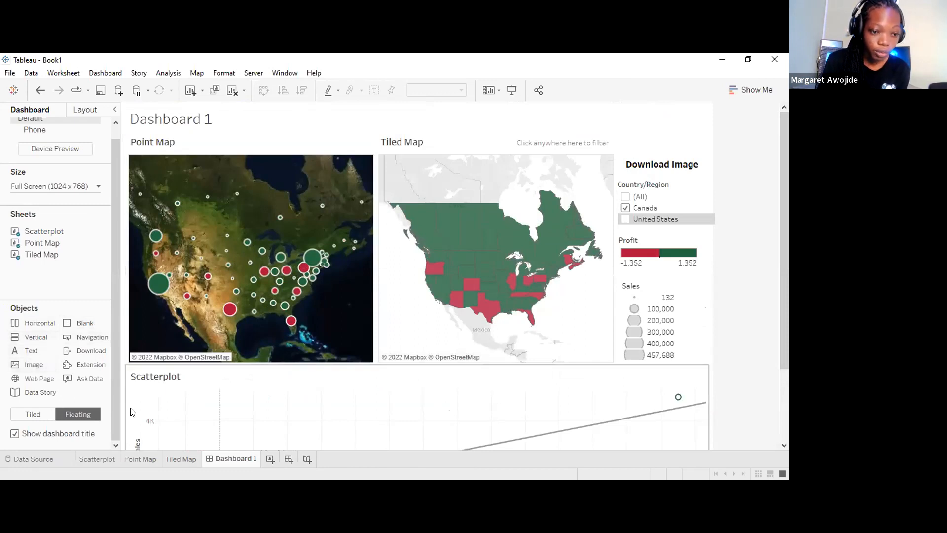
# Add a floating image object over the Country/Region filter area, using the image file option with Center Image enabled
pyautogui.moveTo(28, 371); pyautogui.dragTo(542, 122)
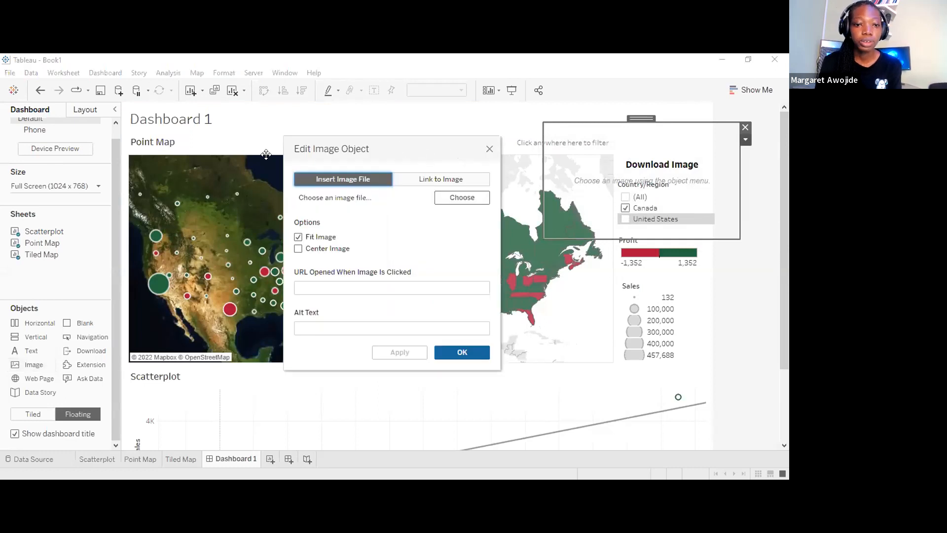
pyautogui.moveTo(243, 161); pyautogui.dragTo(141, 167)
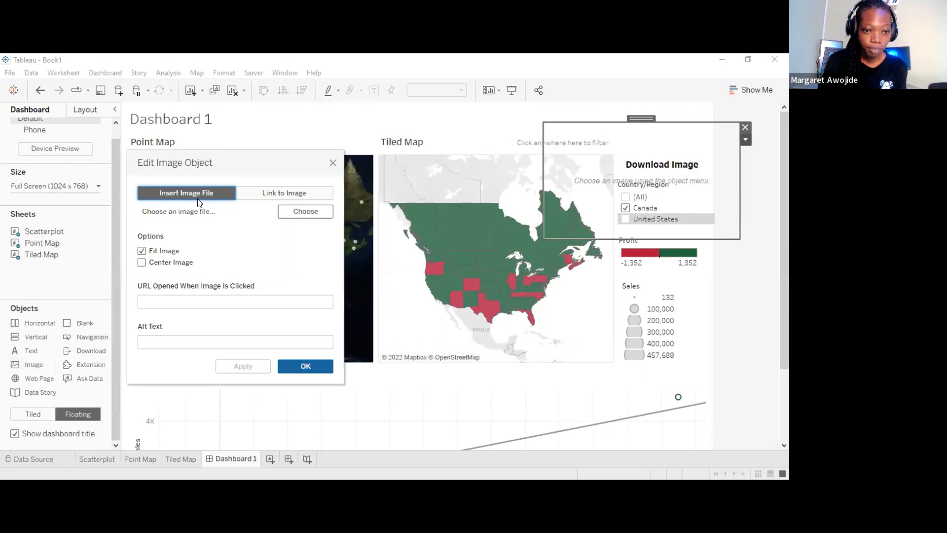
pyautogui.click(257, 192)
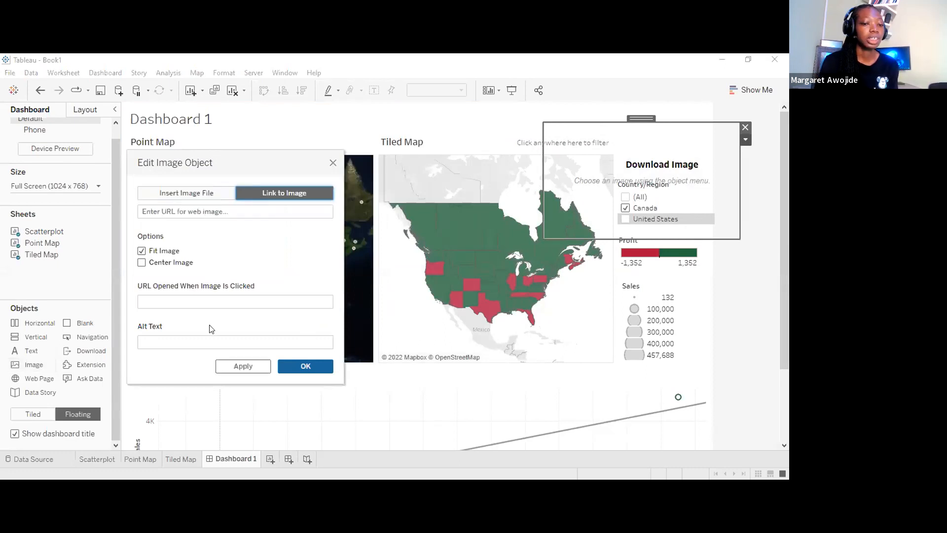
pyautogui.click(208, 211)
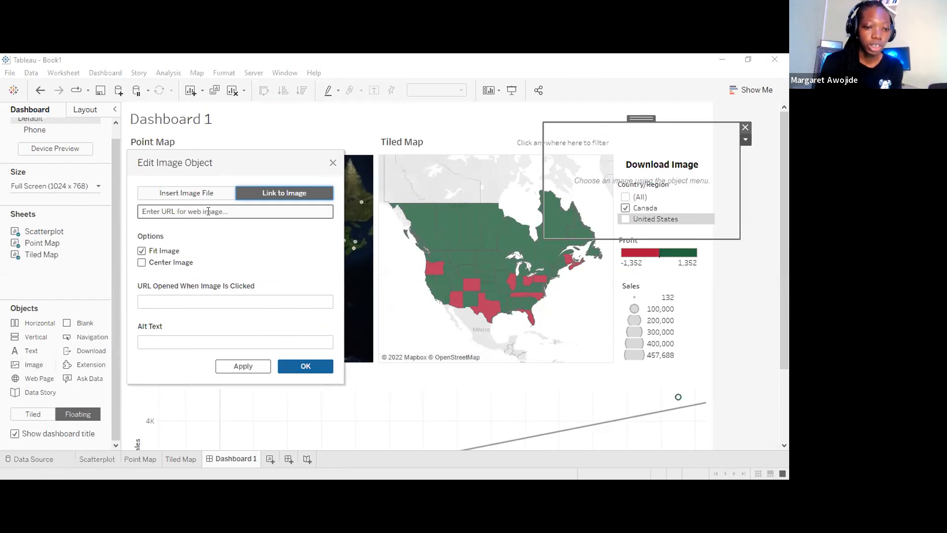
pyautogui.click(182, 199)
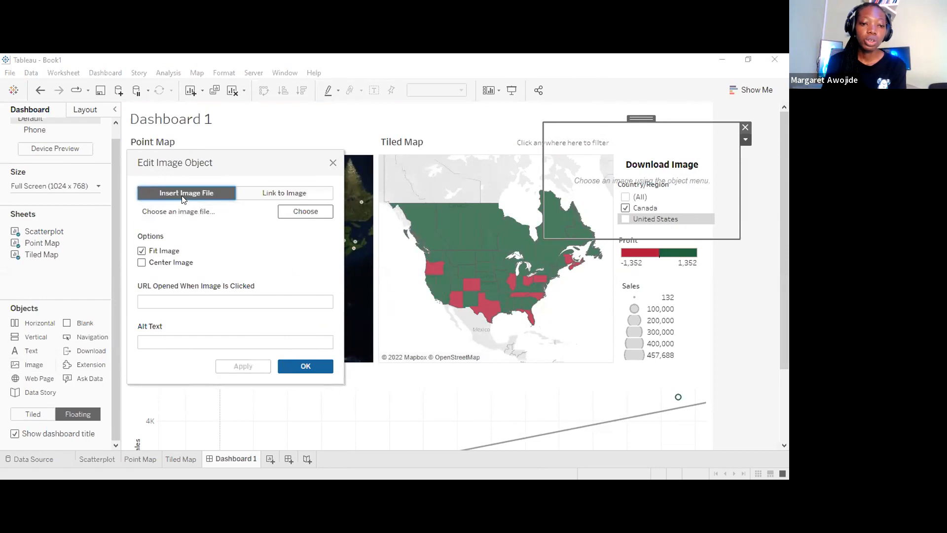
pyautogui.click(168, 262)
pyautogui.click(201, 295)
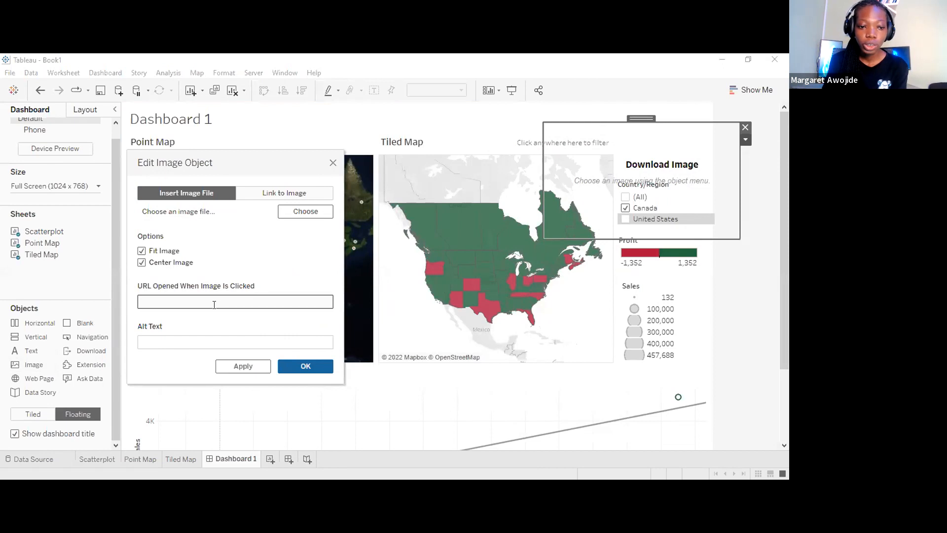
pyautogui.click(214, 304)
pyautogui.write('https://www.tableau.com/academic/students#form')
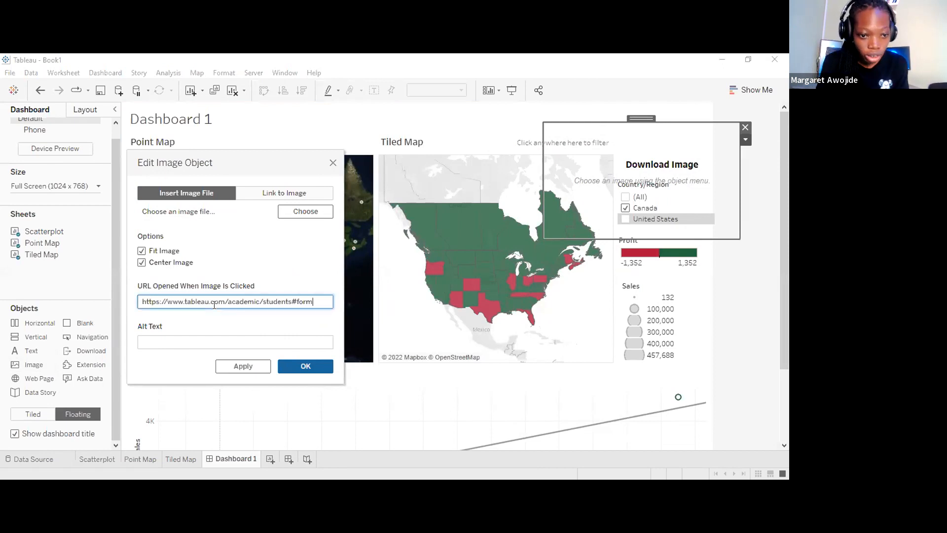
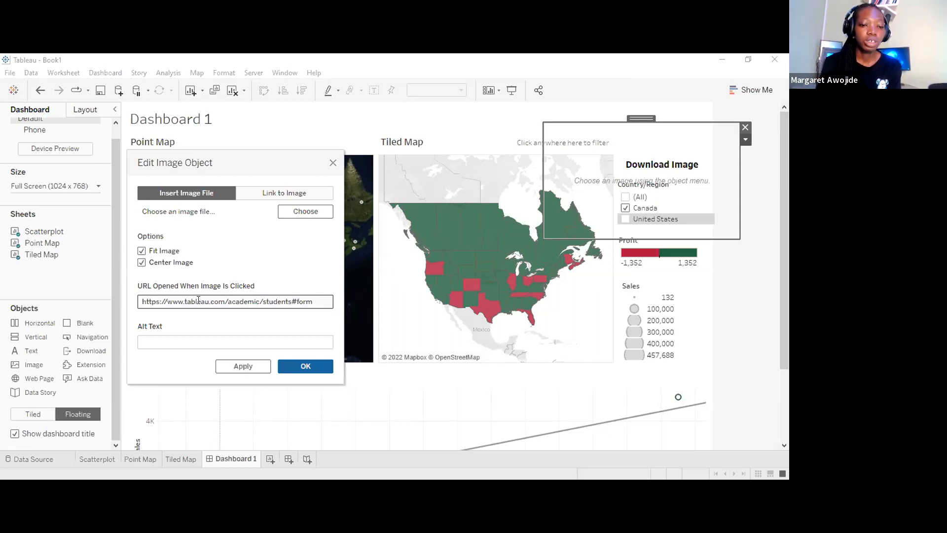
pyautogui.tripleClick(197, 300)
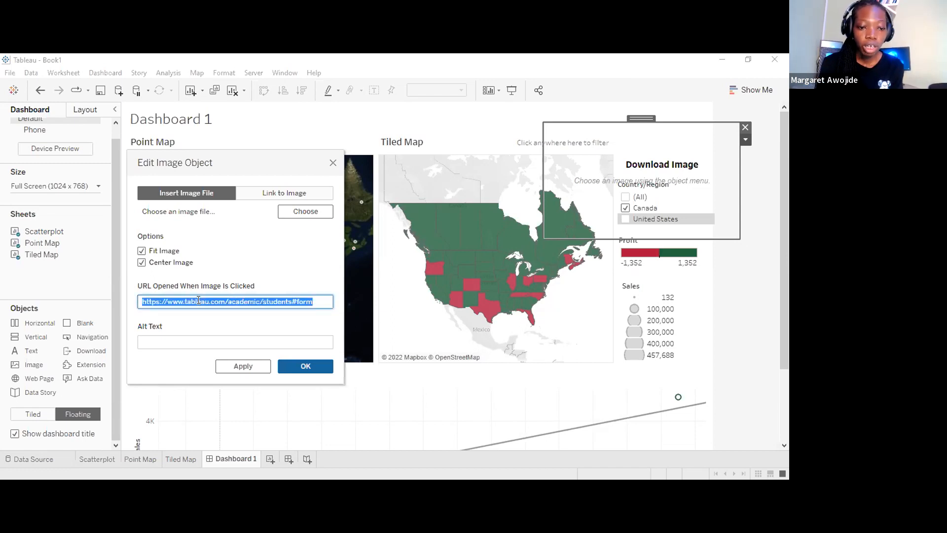
pyautogui.press('BackSpace')
# Insert Tableau Logo.png into the floating image object and apply the settings
pyautogui.click(296, 211)
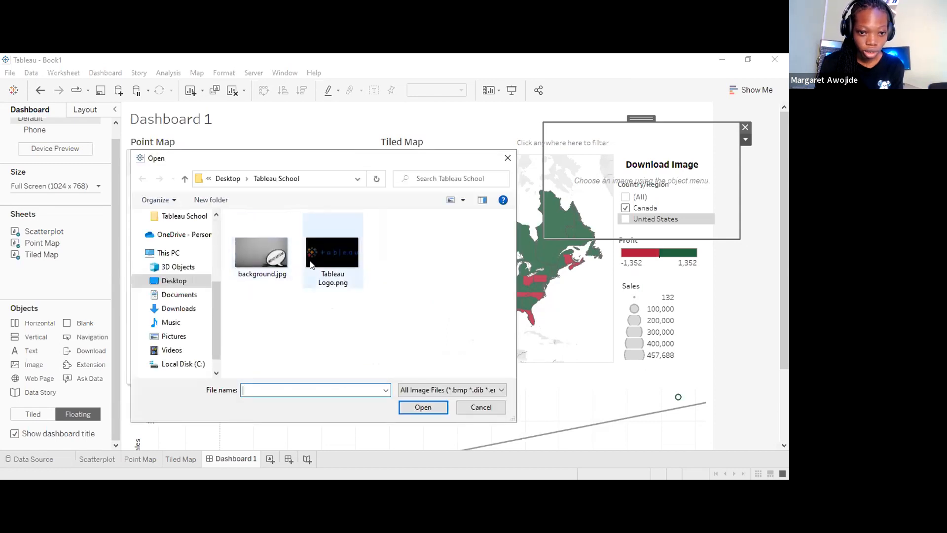
pyautogui.doubleClick(334, 260)
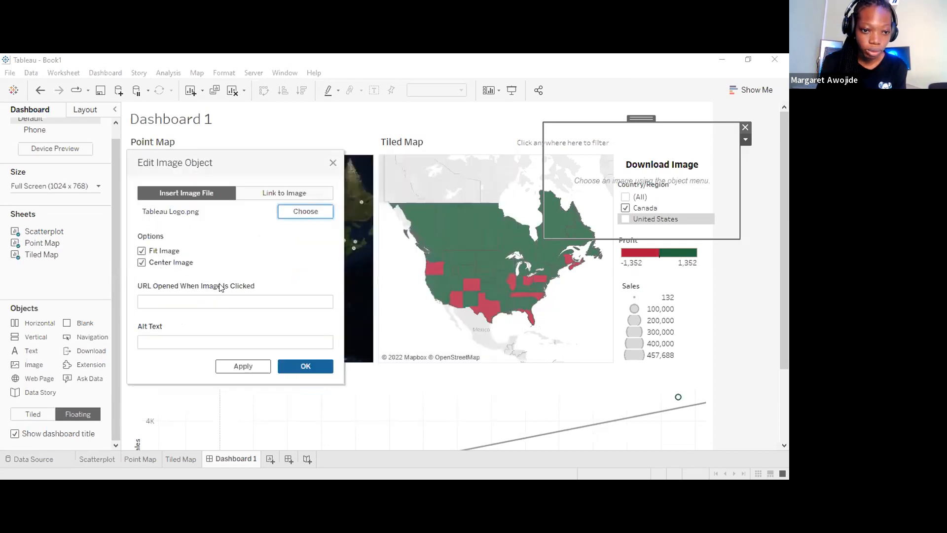
pyautogui.click(303, 370)
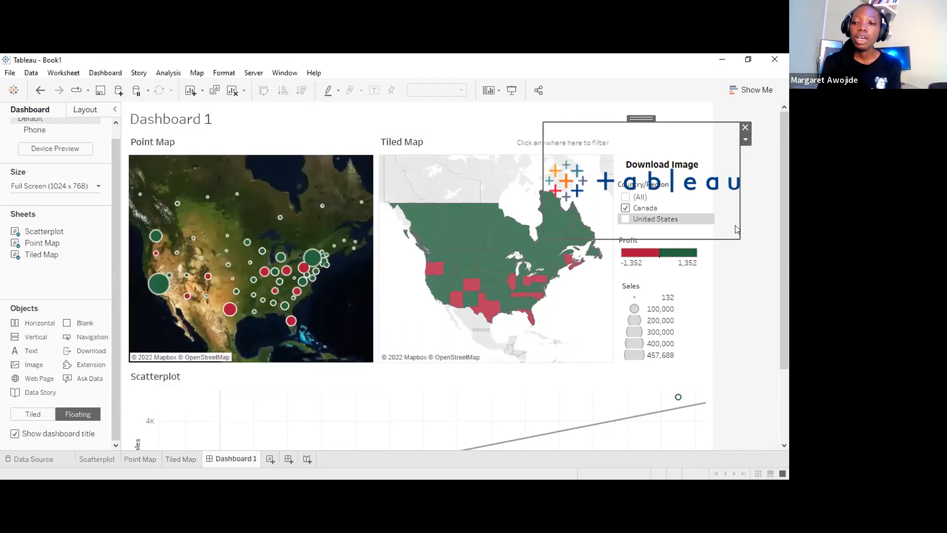
# Shrink the Tableau logo image and place it directly above the Download Image button
pyautogui.moveTo(737, 235); pyautogui.dragTo(623, 148)
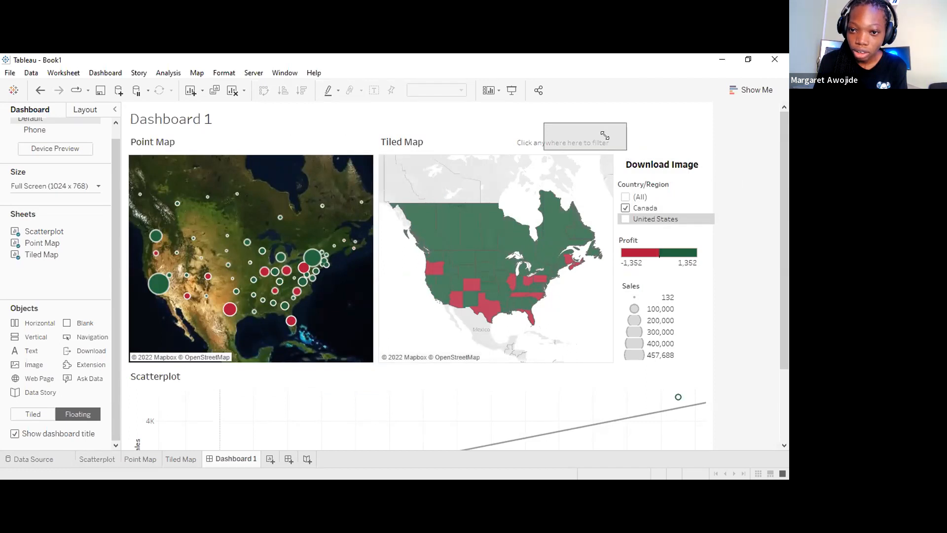
pyautogui.moveTo(585, 119); pyautogui.dragTo(664, 119)
pyautogui.click(664, 118)
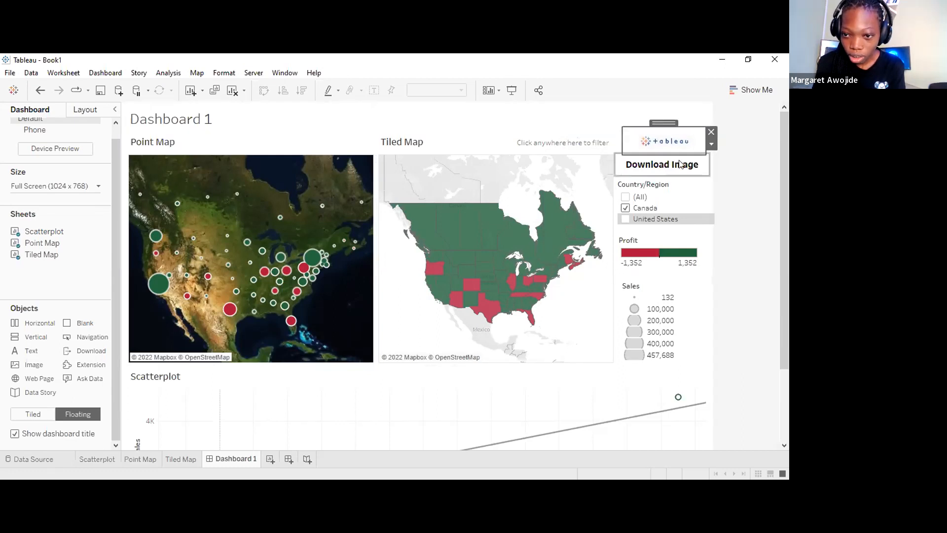
# Trim the heights of the Sales and Profit legends and move the Profit legend down close to the Sales legend
pyautogui.click(676, 318)
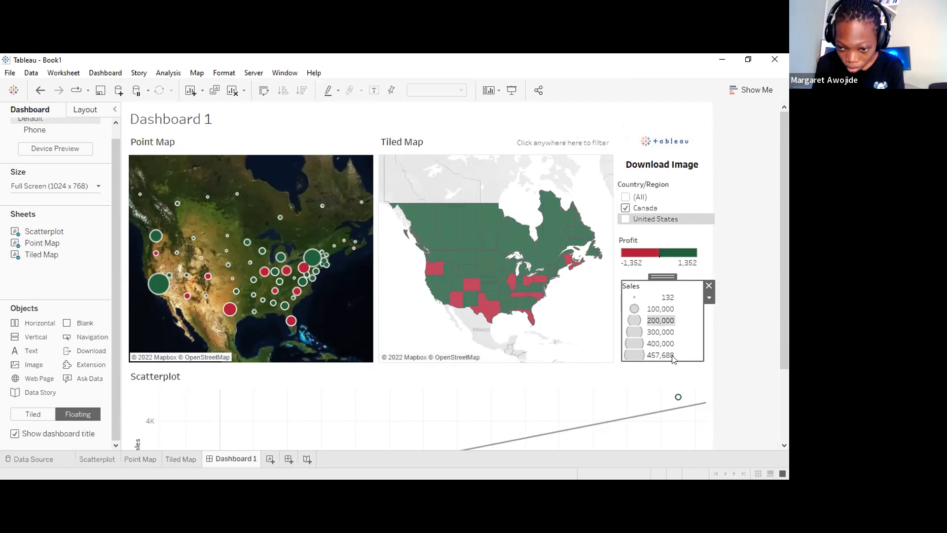
pyautogui.moveTo(686, 279); pyautogui.dragTo(675, 272)
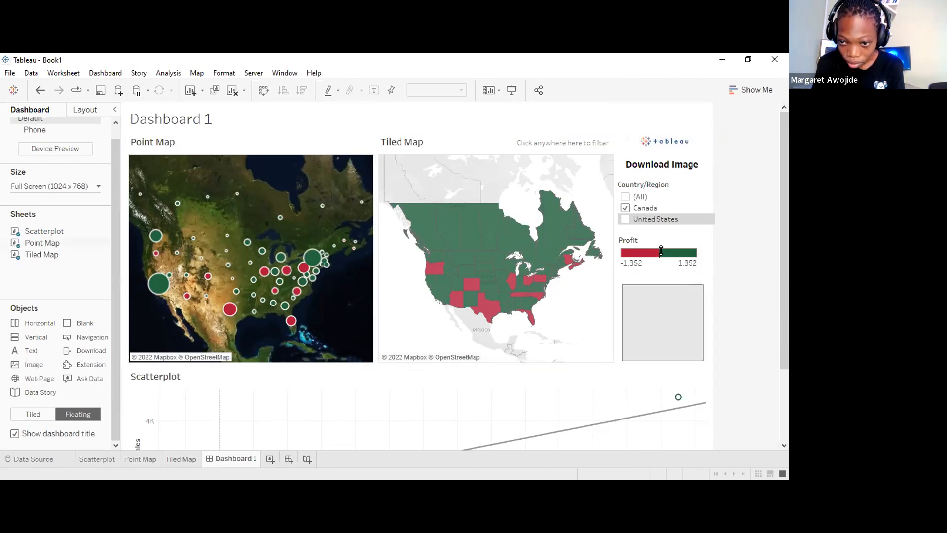
pyautogui.click(662, 251)
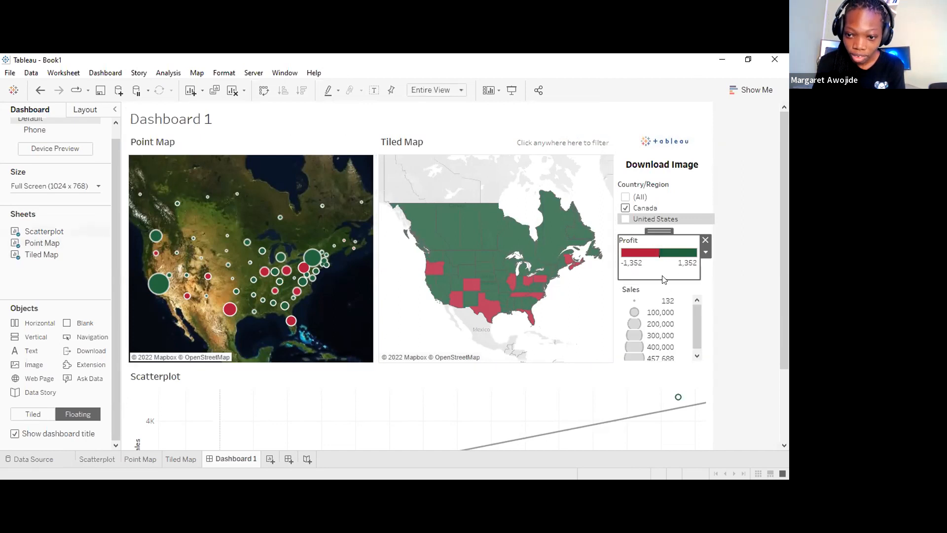
pyautogui.moveTo(663, 278); pyautogui.dragTo(662, 271)
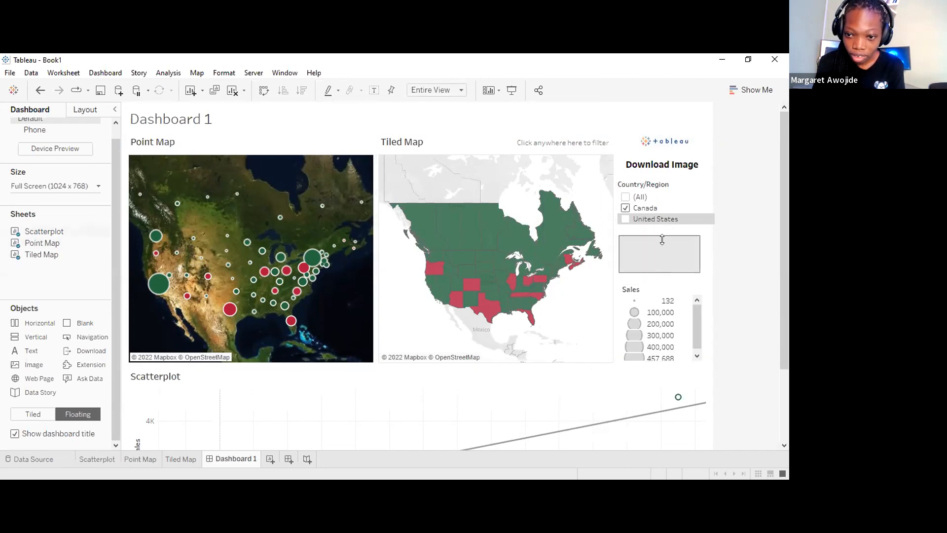
pyautogui.moveTo(662, 231); pyautogui.dragTo(662, 241)
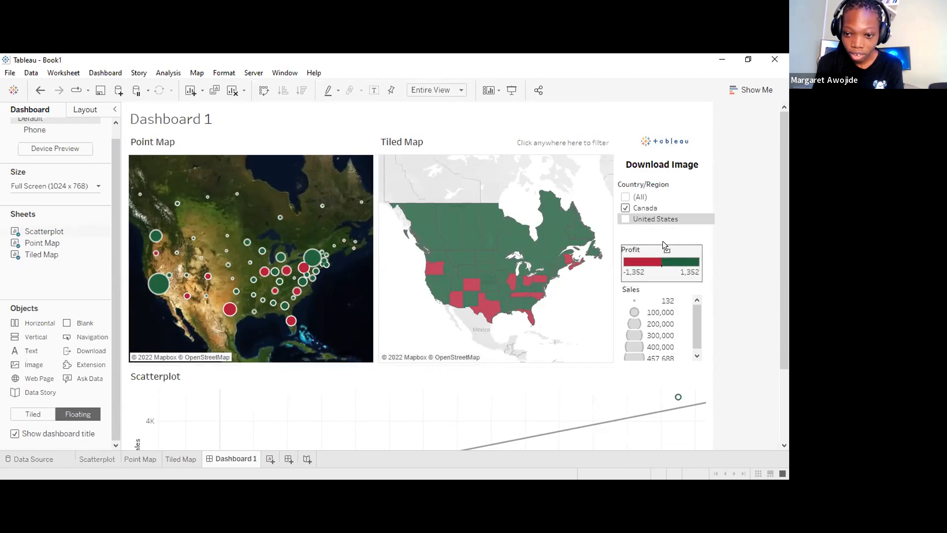
# Shift the Country/Region filter, the Download Image button and the Tableau logo slightly down so they stack evenly above the Profit legend
pyautogui.click(661, 198)
pyautogui.moveTo(664, 173); pyautogui.dragTo(665, 185)
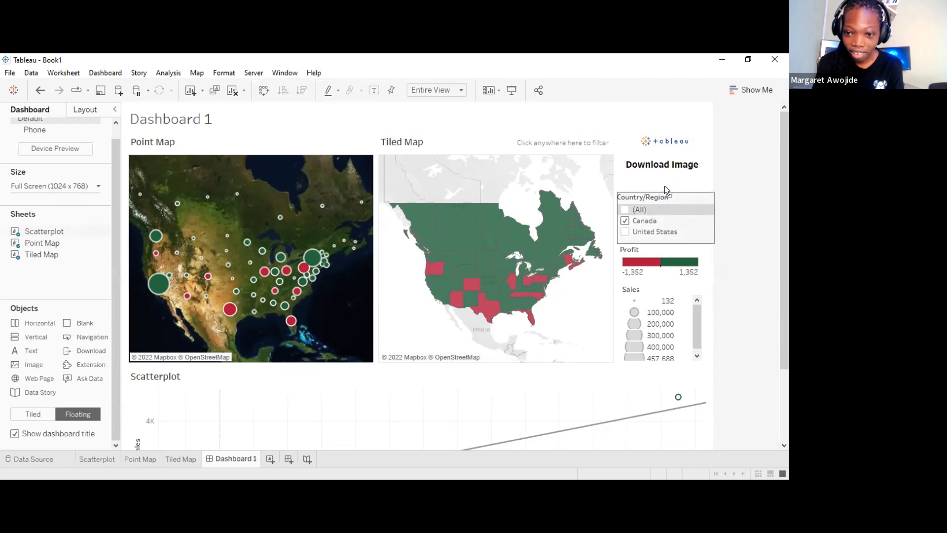
pyautogui.click(662, 161)
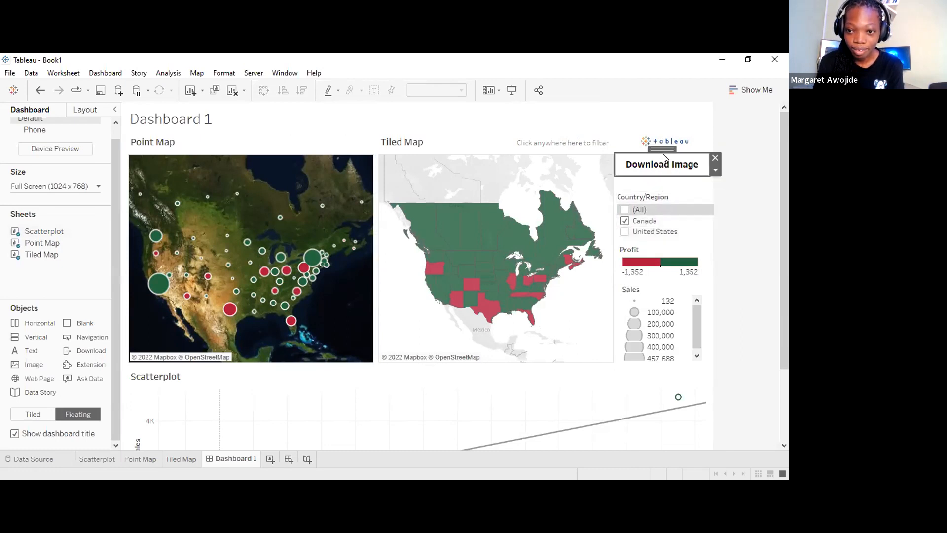
pyautogui.moveTo(662, 147); pyautogui.dragTo(662, 158)
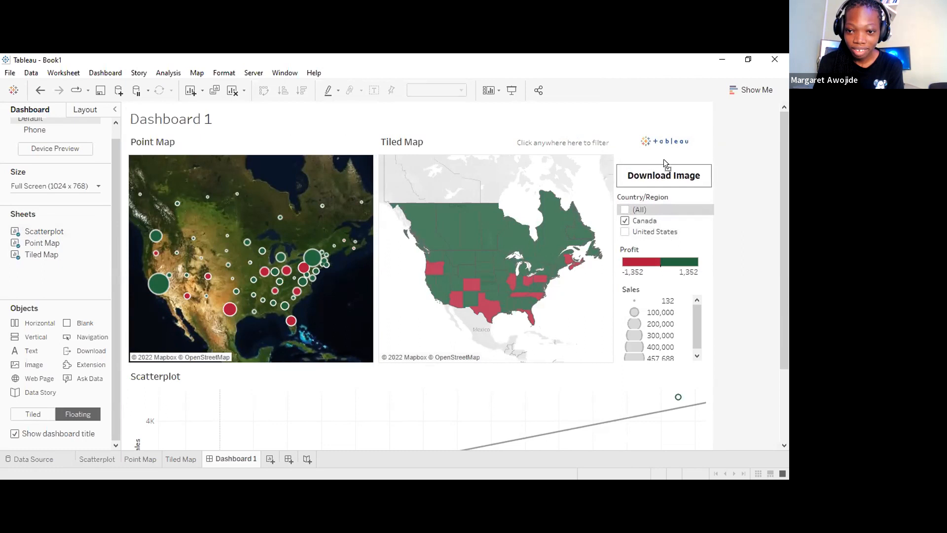
pyautogui.click(667, 141)
pyautogui.moveTo(665, 122); pyautogui.dragTo(664, 130)
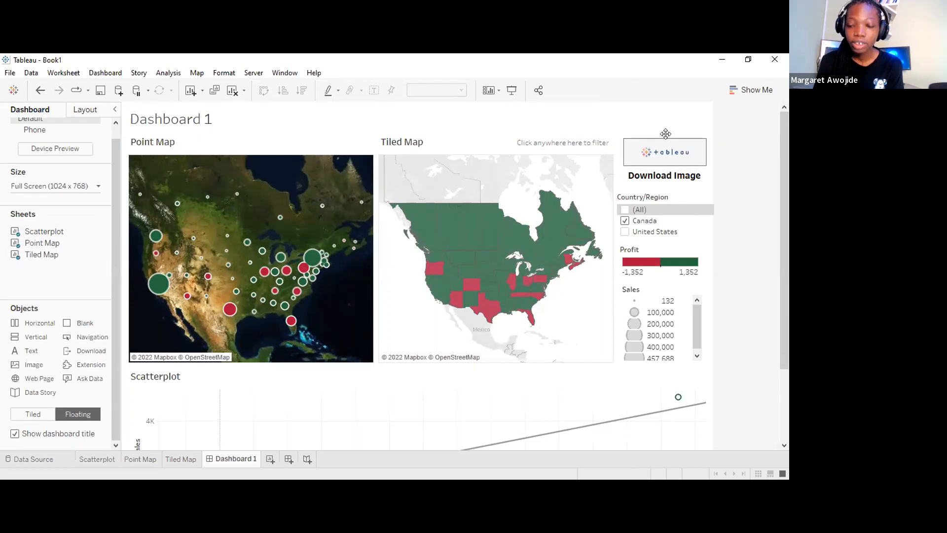
# Open the dashboard title for editing and replace the sheet name placeholder with "Tableau School:"
pyautogui.click(187, 118)
pyautogui.doubleClick(187, 118)
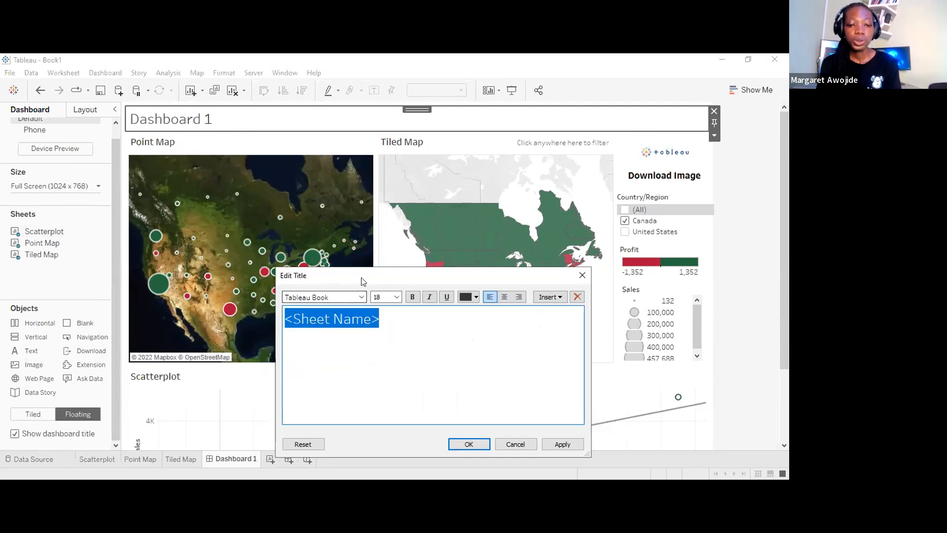
pyautogui.write('Tableau')
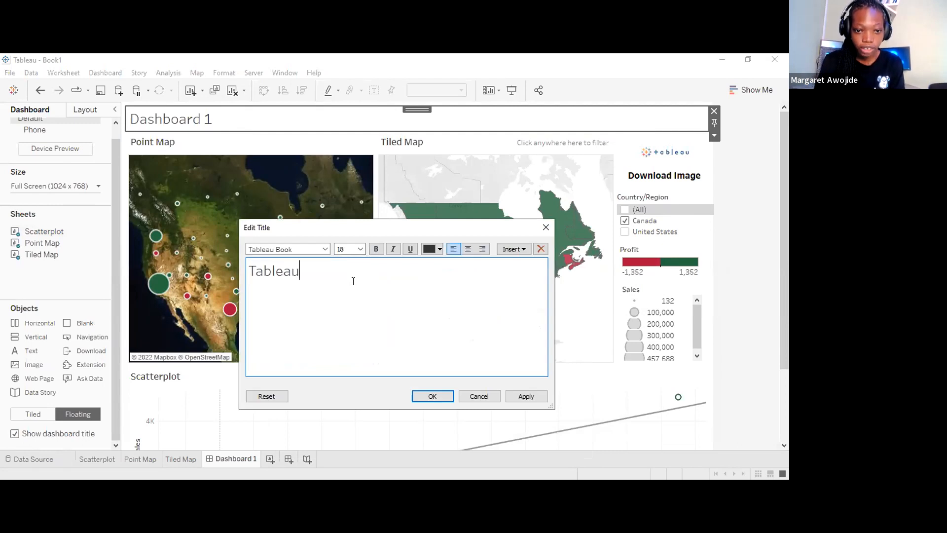
pyautogui.write(' School:')
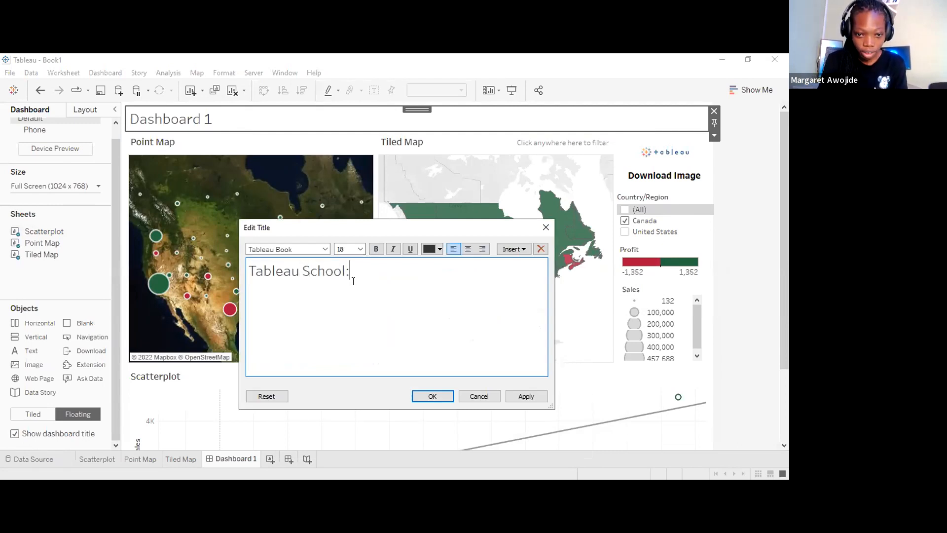
pyautogui.hotkey('shift', 'Left')
pyautogui.hotkey('shift', 'Left')
pyautogui.hotkey('shift', 'Left')
pyautogui.hotkey('shift', 'Left')
pyautogui.hotkey('shift', 'Left')
pyautogui.hotkey('shift', 'Left')
pyautogui.hotkey('shift', 'Left')
pyautogui.hotkey('shift', 'Left')
pyautogui.hotkey('shift', 'Left')
pyautogui.hotkey('shift', 'Left')
pyautogui.hotkey('shift', 'Left')
pyautogui.hotkey('shift', 'Left')
pyautogui.hotkey('shift', 'Left')
pyautogui.hotkey('shift', 'Left')
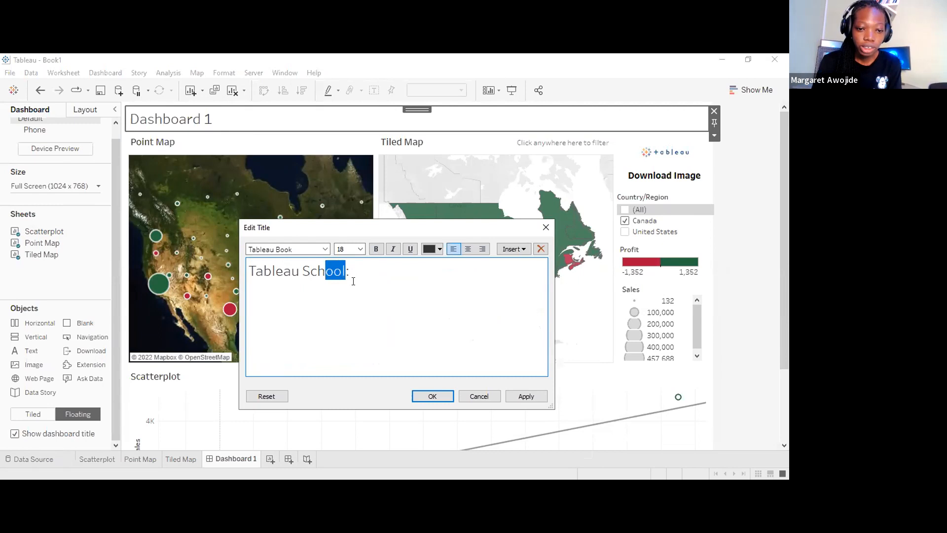
pyautogui.click(325, 251)
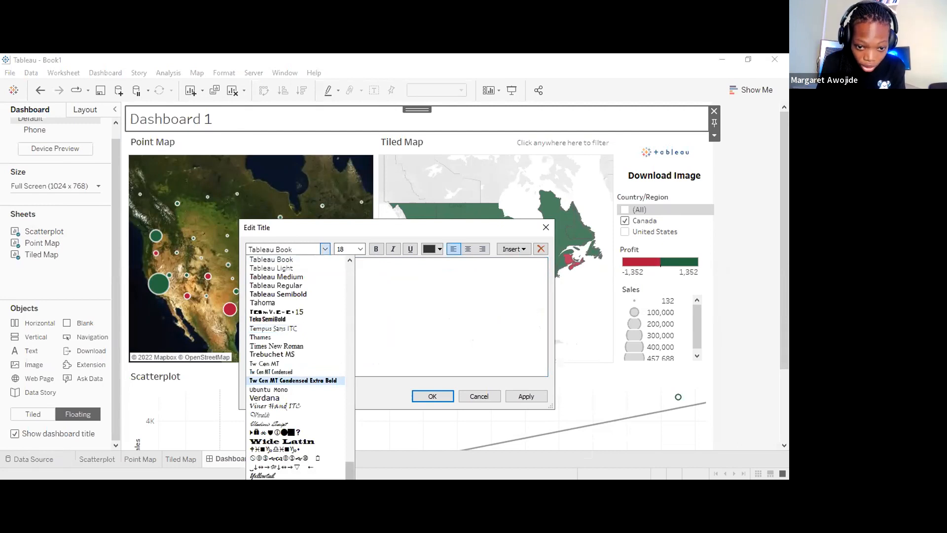
pyautogui.scroll(10, 353, 418)
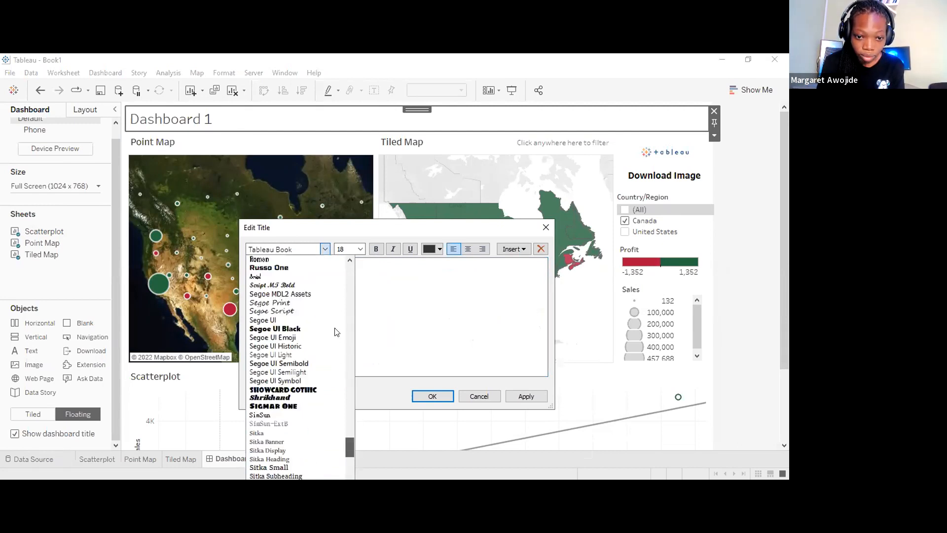
pyautogui.scroll(10, 386, 300)
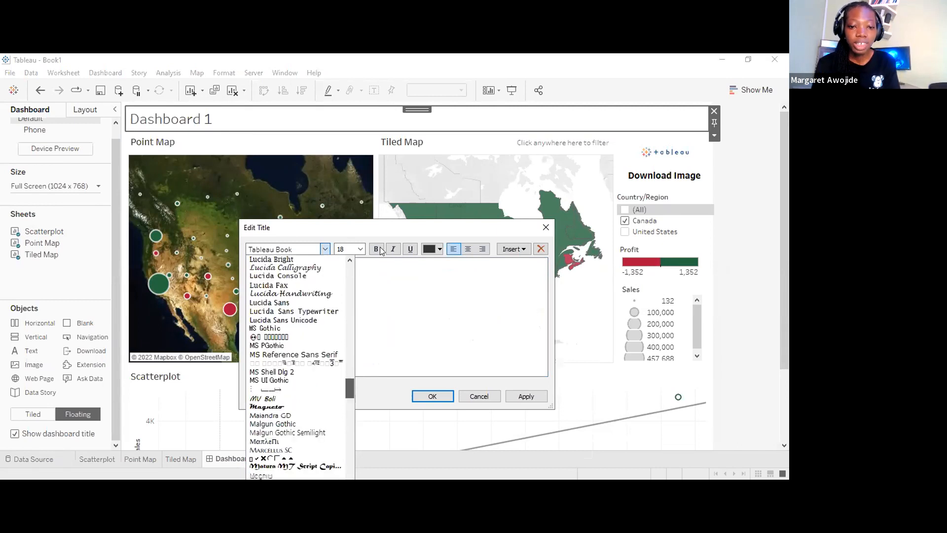
pyautogui.click(364, 249)
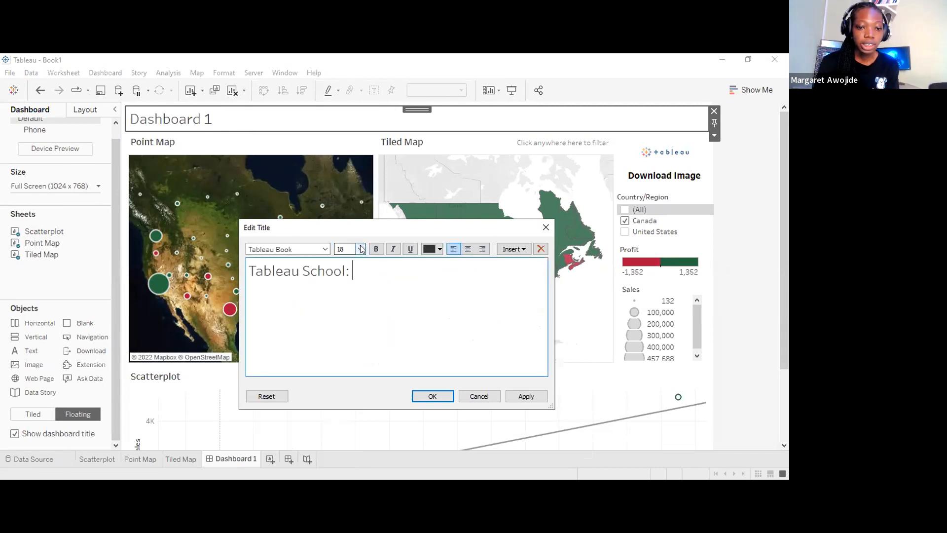
# Format the words "Tableau School" in the title with font size 20, bold and a light red colour
pyautogui.moveTo(347, 271); pyautogui.dragTo(249, 271)
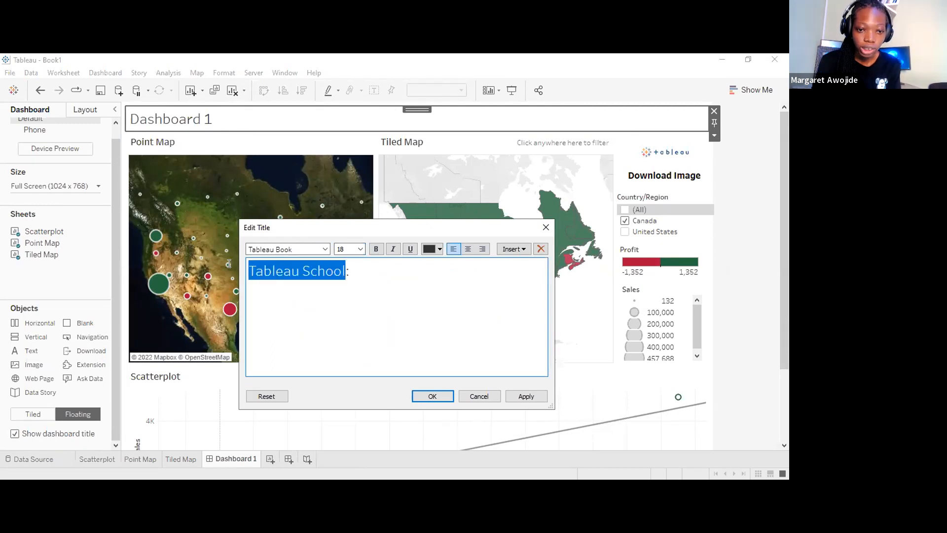
pyautogui.click(340, 248)
pyautogui.write('18')
pyautogui.click(405, 273)
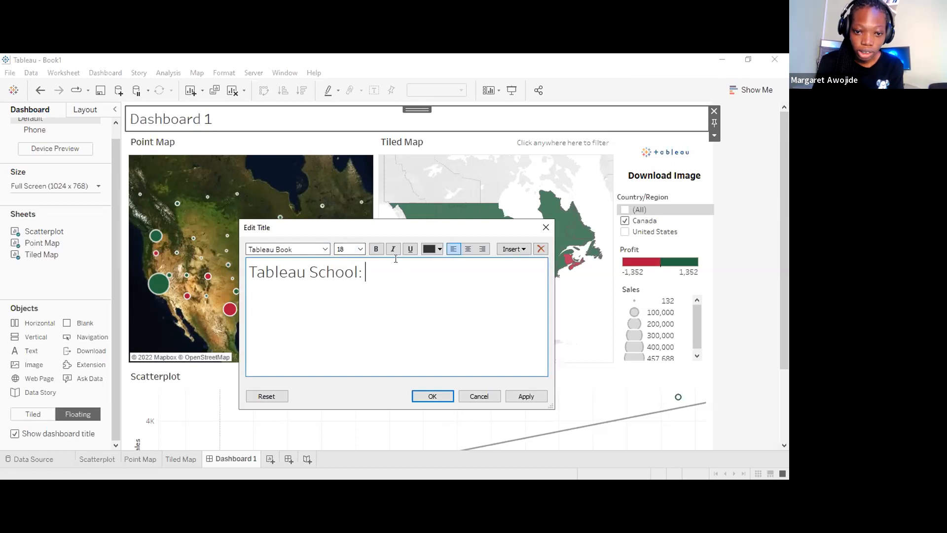
pyautogui.moveTo(249, 272); pyautogui.dragTo(351, 272)
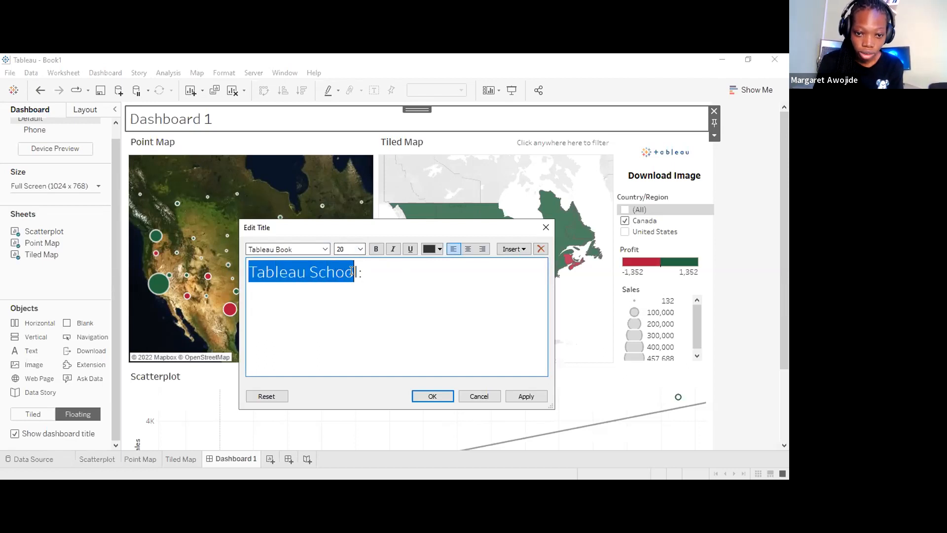
pyautogui.click(376, 249)
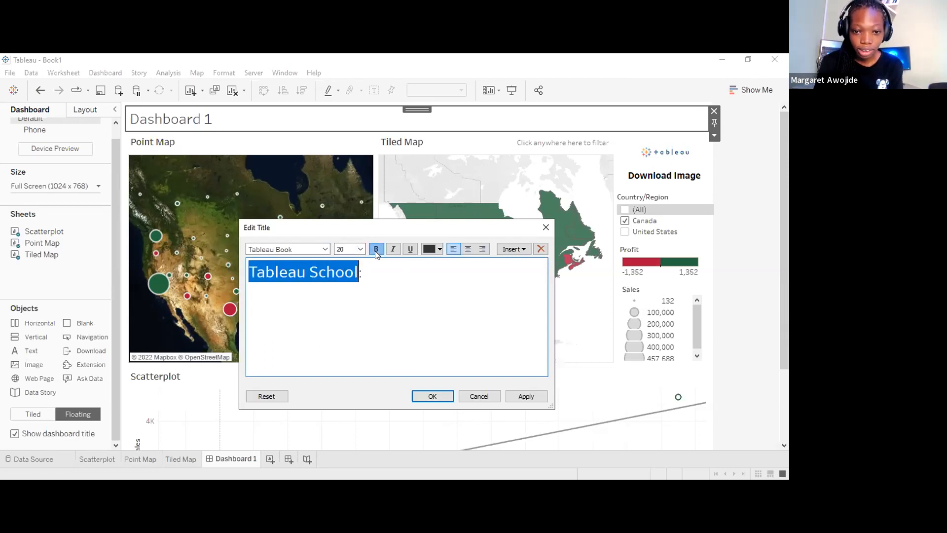
pyautogui.click(440, 250)
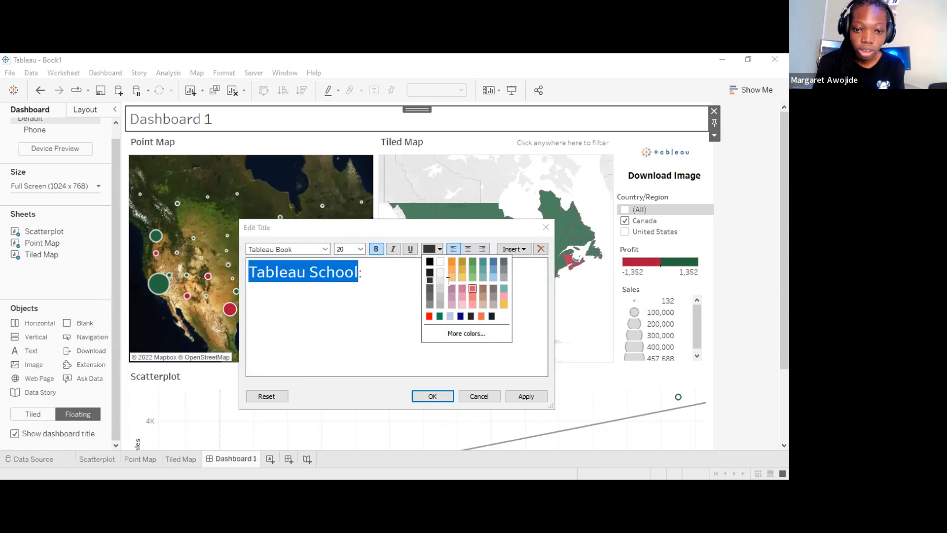
pyautogui.click(472, 289)
pyautogui.click(426, 280)
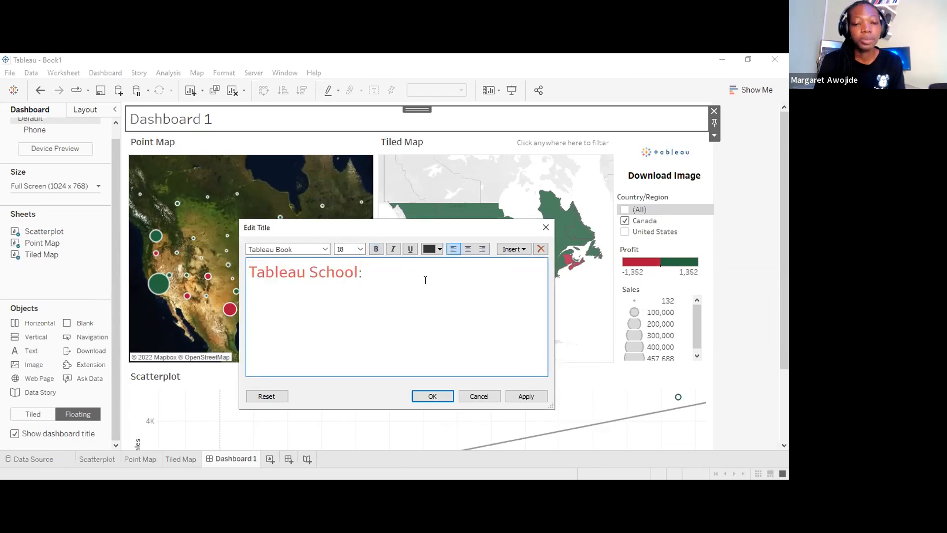
# Add "Maps, Scatterplots and Dashboards" after the colon in the title and colour that text green
pyautogui.write('M')
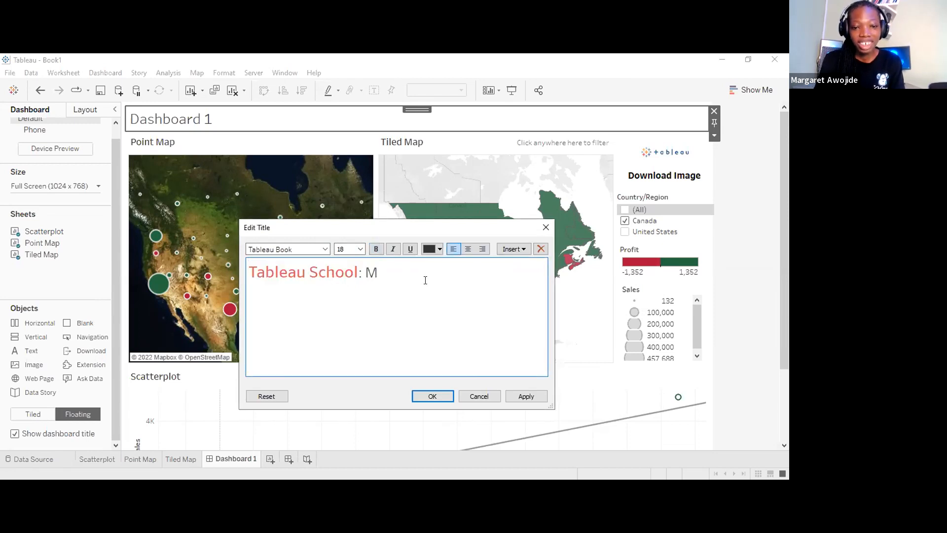
pyautogui.write('aps,')
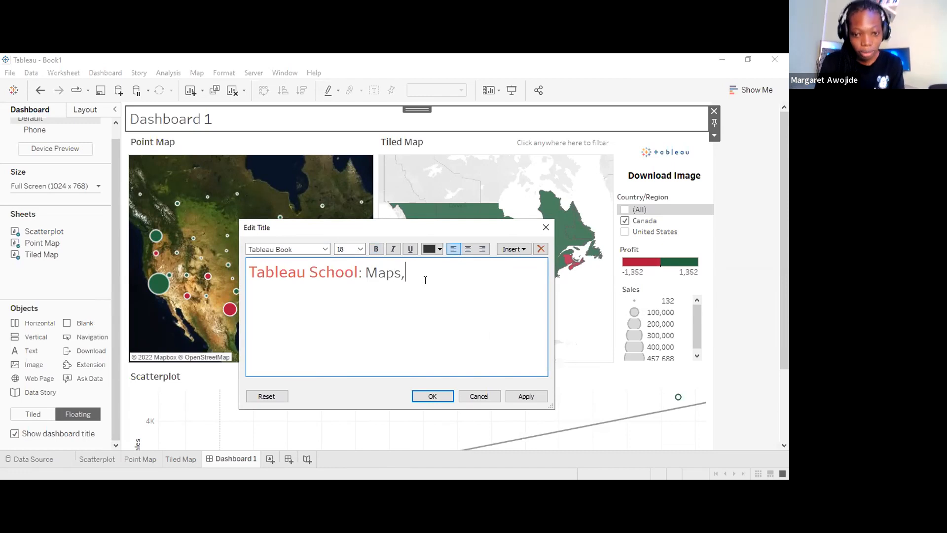
pyautogui.write(' Scatterplots ')
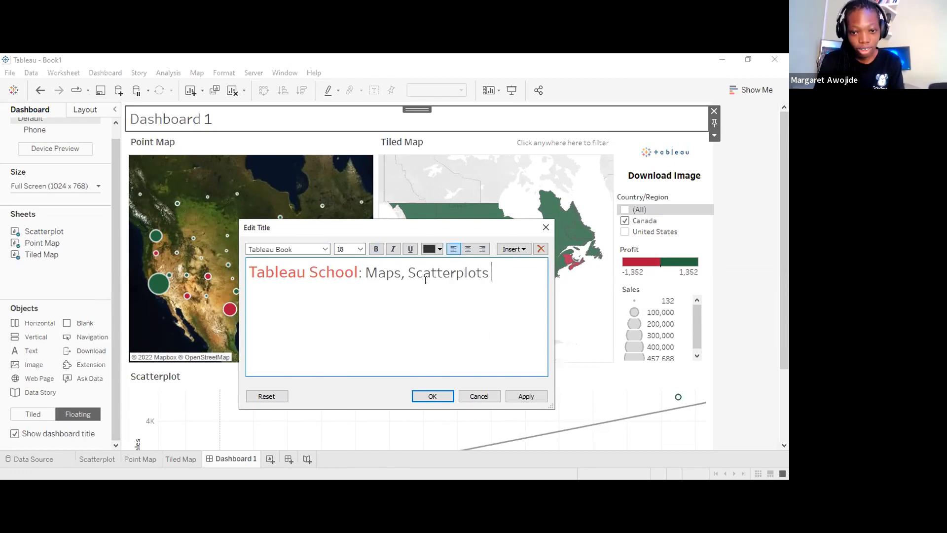
pyautogui.write('and Dashboards')
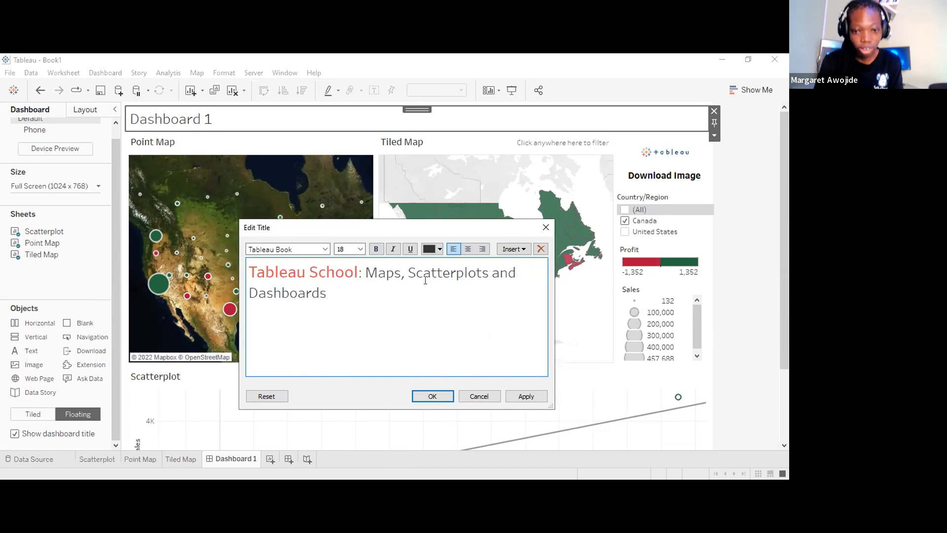
pyautogui.moveTo(366, 272); pyautogui.dragTo(328, 293)
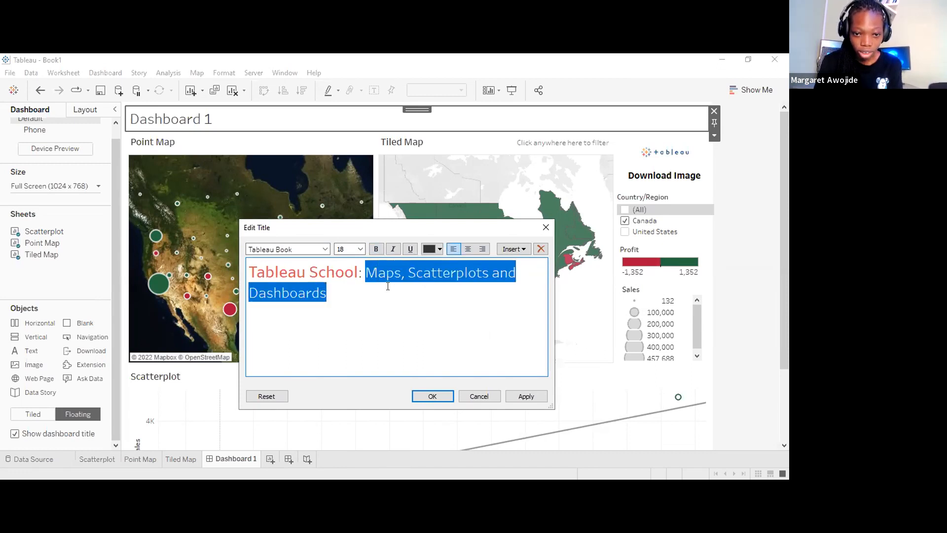
pyautogui.click(439, 249)
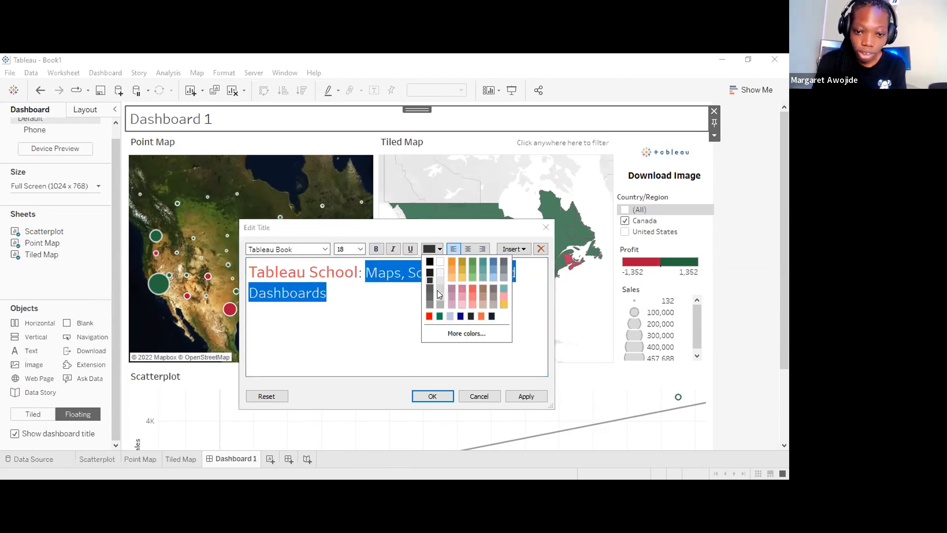
pyautogui.click(473, 262)
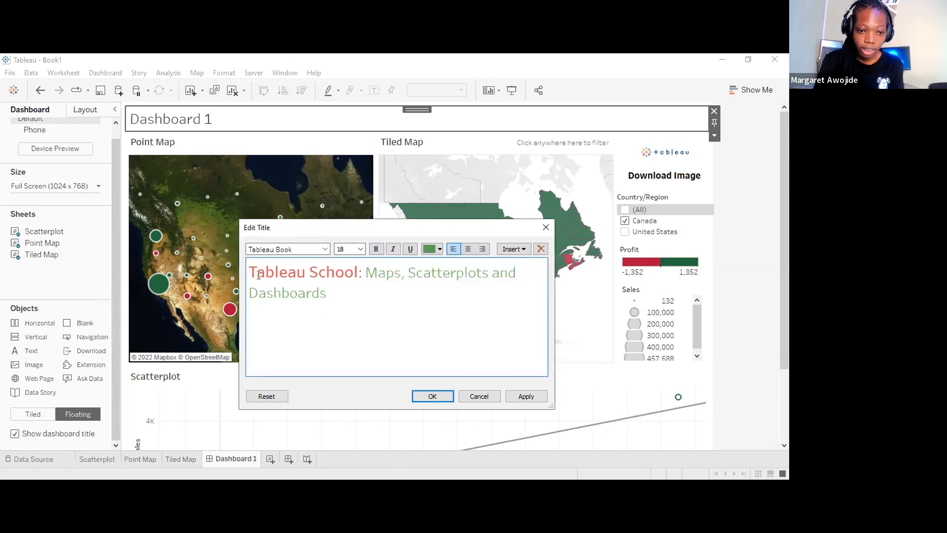
# Apply bold to the entire title text and centre it
pyautogui.hotkey('ctrl', 'a')
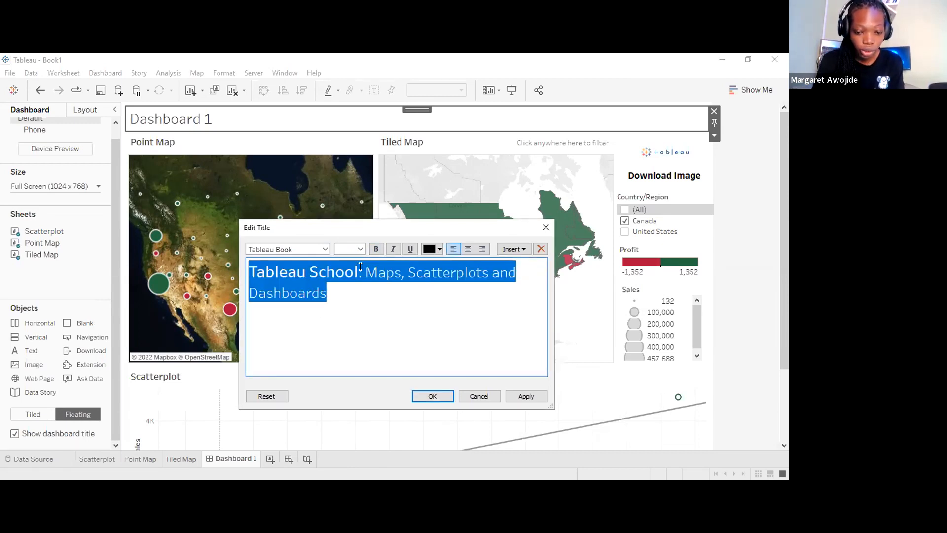
pyautogui.hotkey('ctrl', 'b')
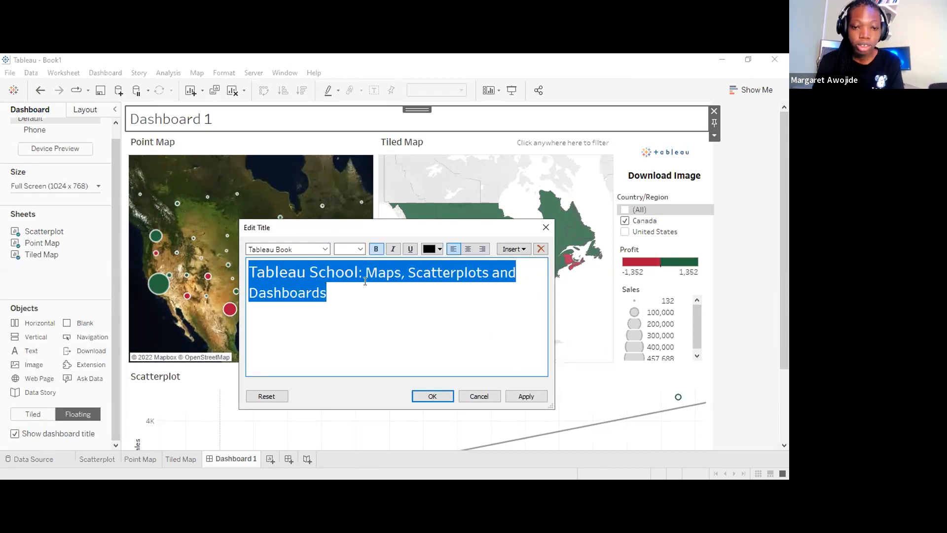
pyautogui.click(483, 248)
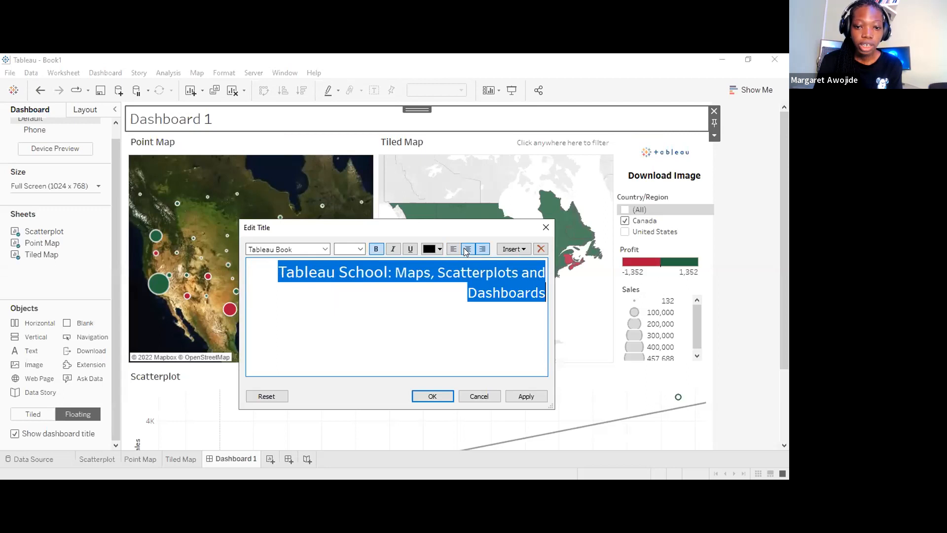
pyautogui.click(468, 249)
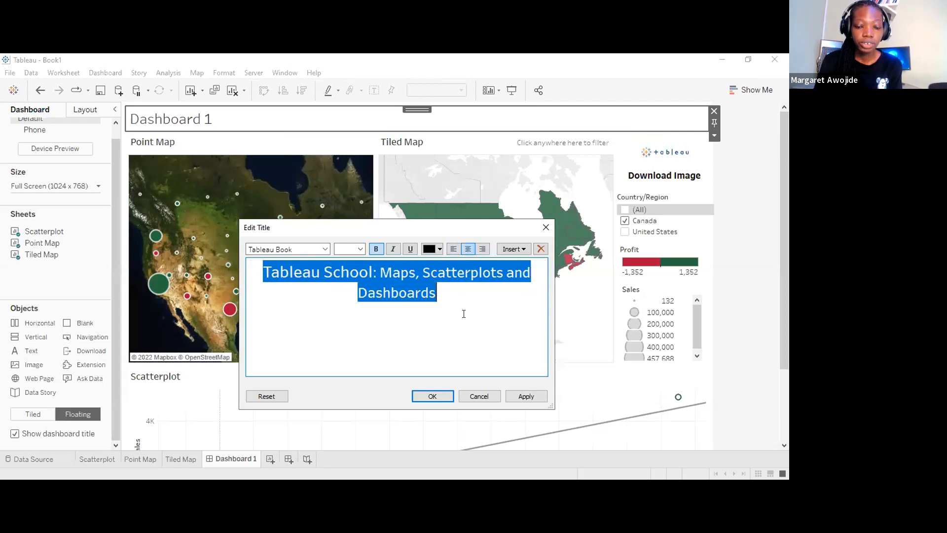
pyautogui.click(462, 314)
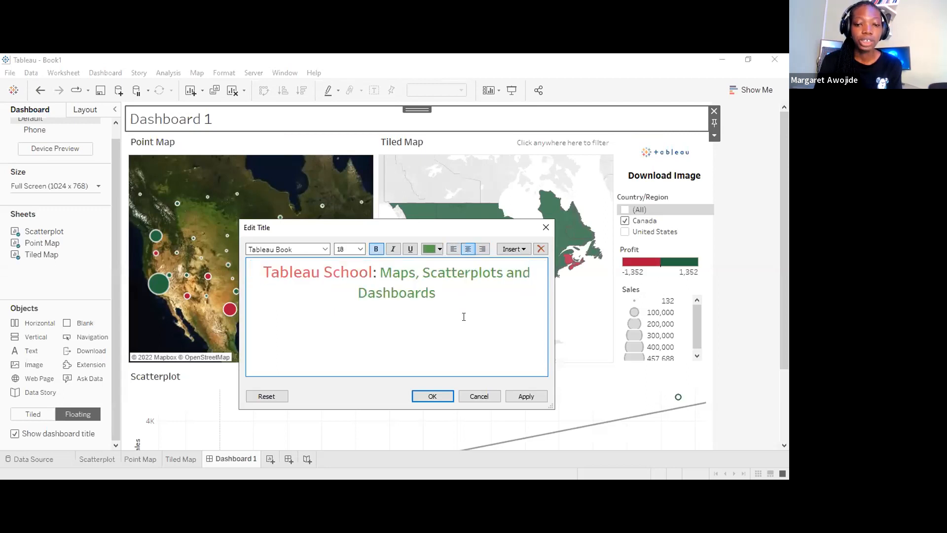
# Apply the formatted title to the dashboard and look over the whole dashboard
pyautogui.click(435, 395)
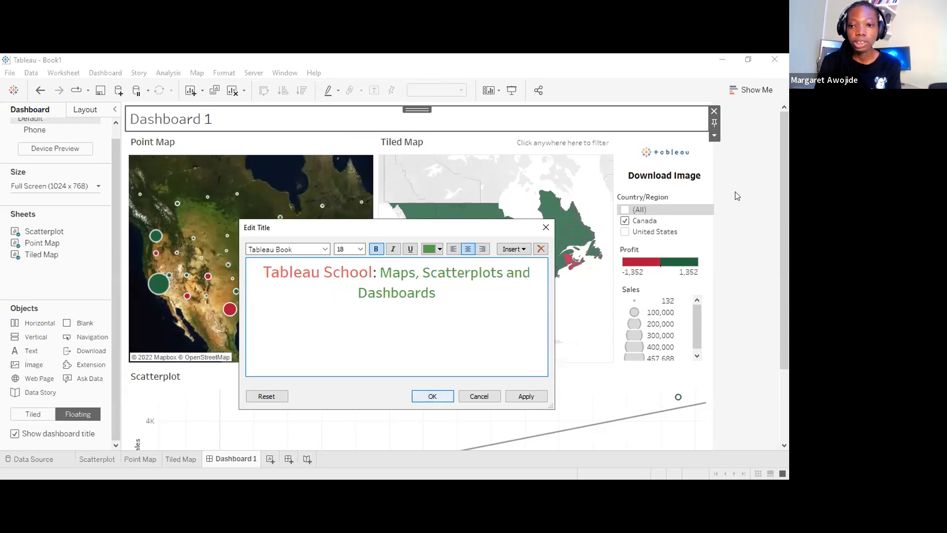
pyautogui.scroll(-3, 787, 267)
pyautogui.moveTo(787, 266); pyautogui.dragTo(788, 54)
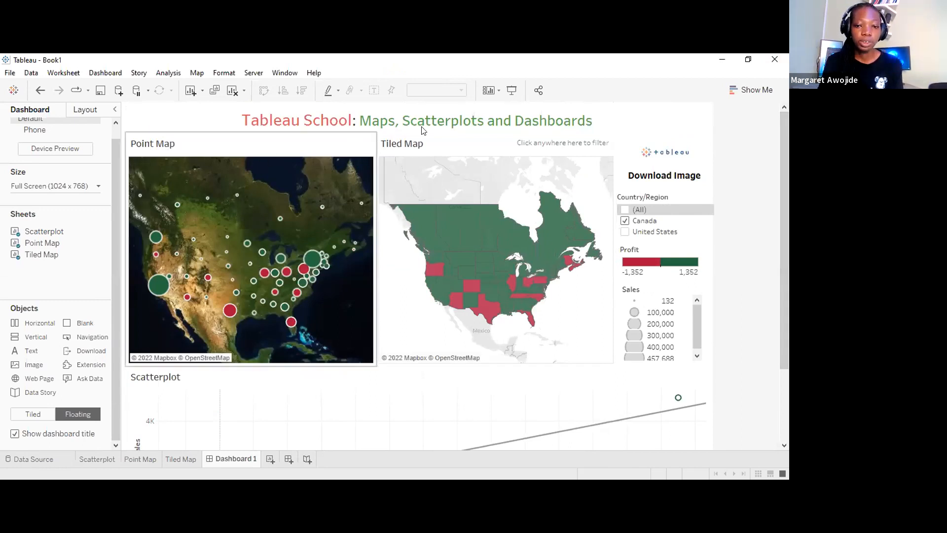
# Shift the border between the maps and the Scatterplot slightly down and enlarge the Sales legend to fit all its entries
pyautogui.click(695, 318)
pyautogui.click(565, 363)
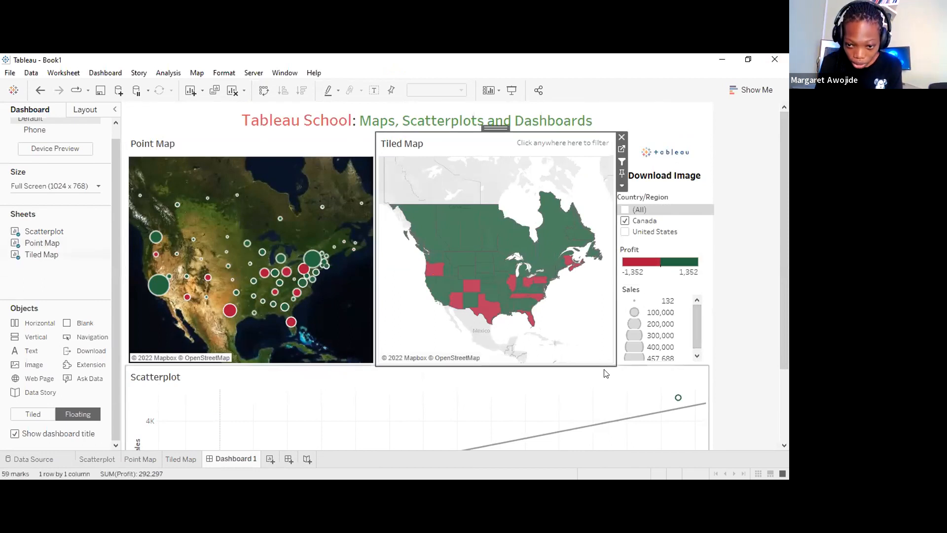
pyautogui.click(605, 369)
pyautogui.moveTo(607, 364); pyautogui.dragTo(607, 374)
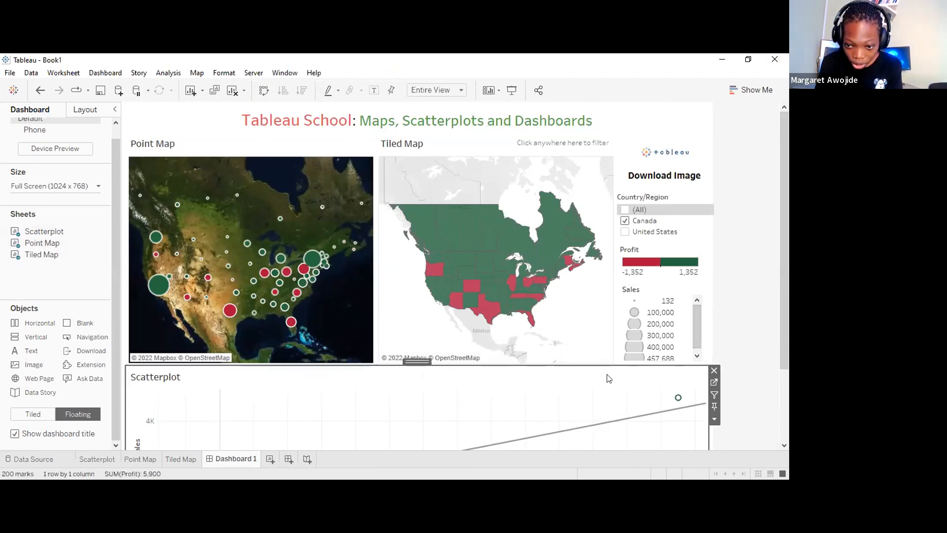
pyautogui.click(670, 362)
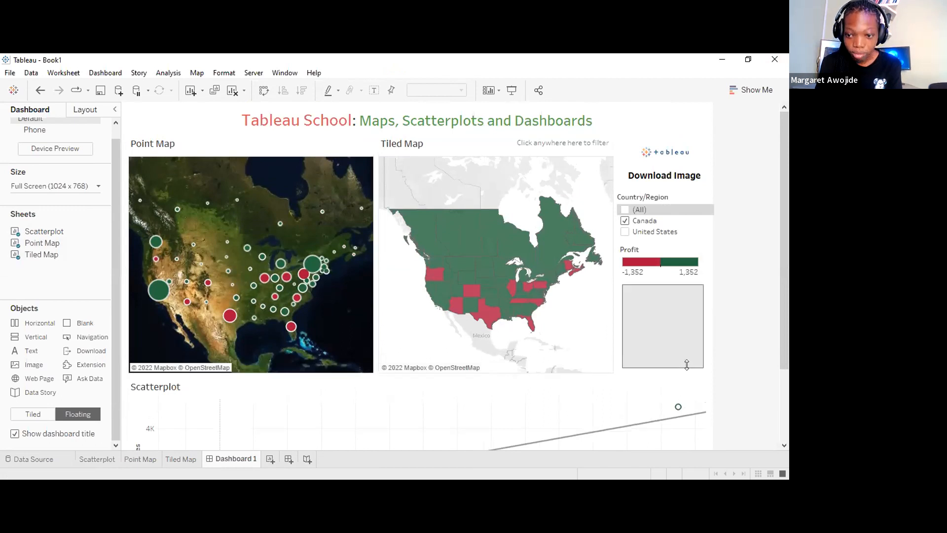
pyautogui.click(754, 325)
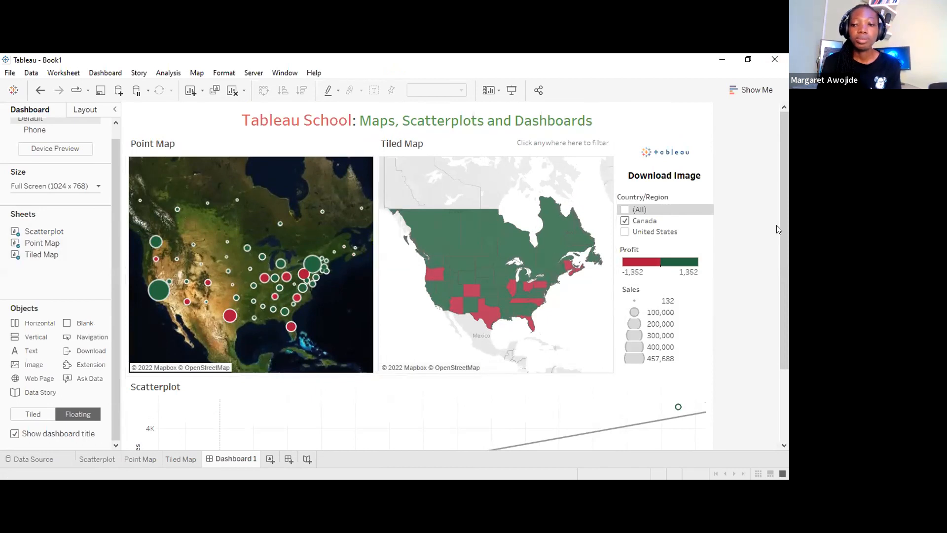
pyautogui.scroll(-3, 788, 285)
pyautogui.moveTo(788, 307); pyautogui.dragTo(788, 171)
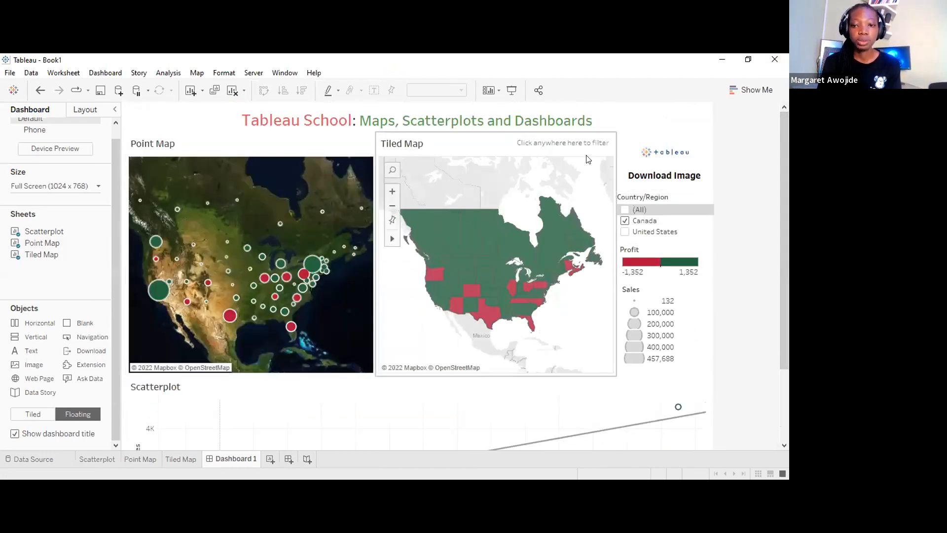
pyautogui.click(700, 151)
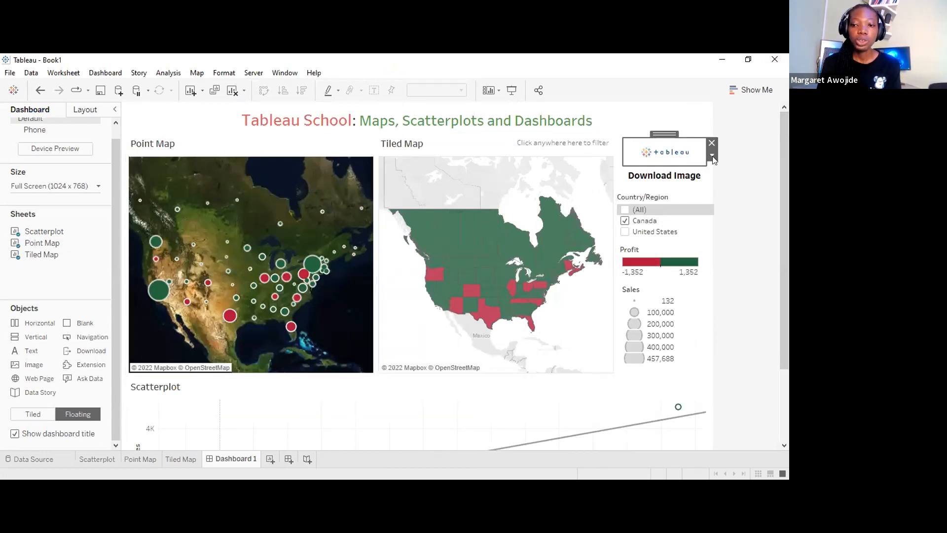
pyautogui.click(713, 156)
pyautogui.click(709, 170)
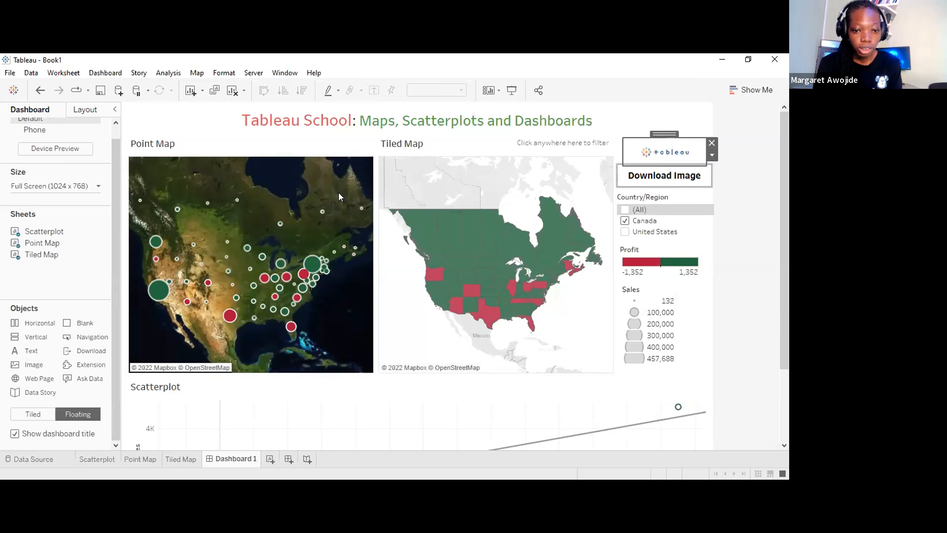
pyautogui.click(315, 287)
pyautogui.write('http://www.tableau.com/academic/students#form')
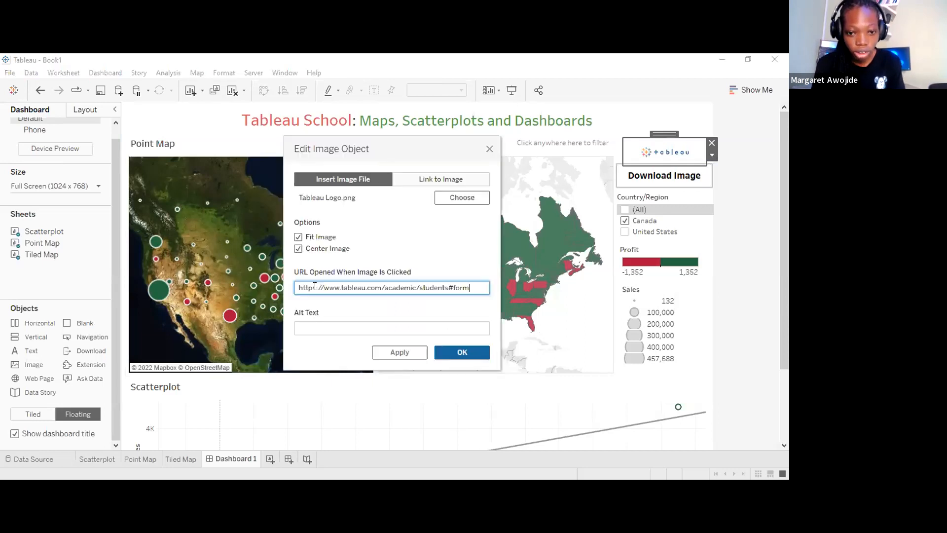
pyautogui.click(463, 345)
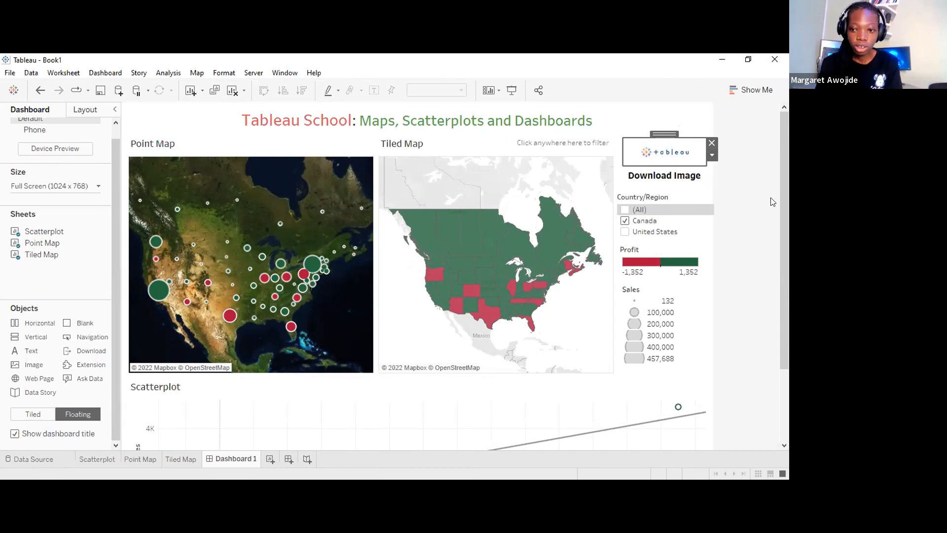
pyautogui.scroll(-3, 780, 271)
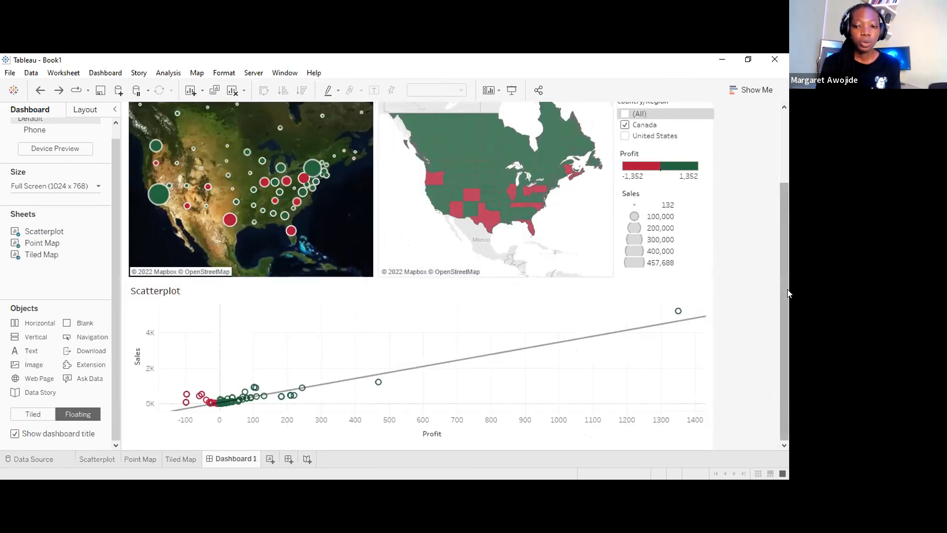
pyautogui.scroll(3, 778, 112)
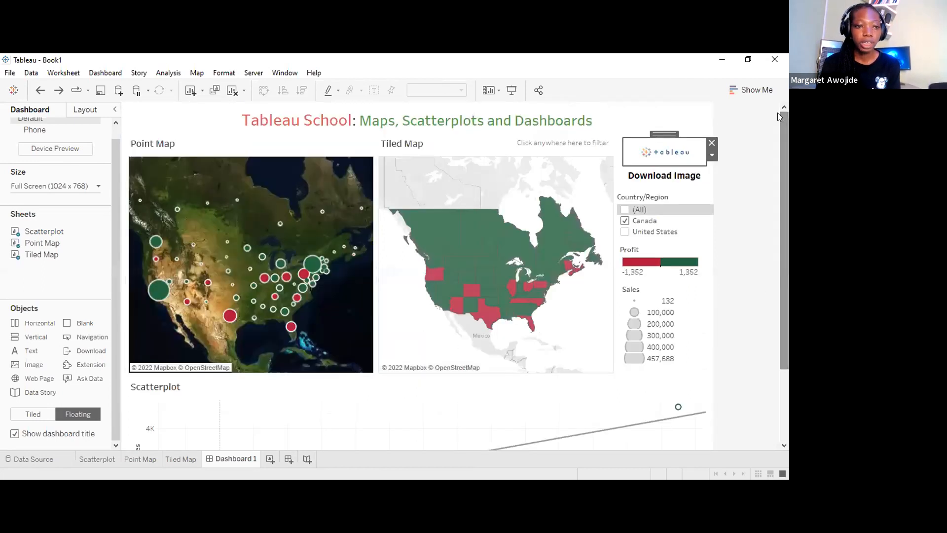
# Try a light grey-blue default shading for the whole dashboard
pyautogui.click(94, 111)
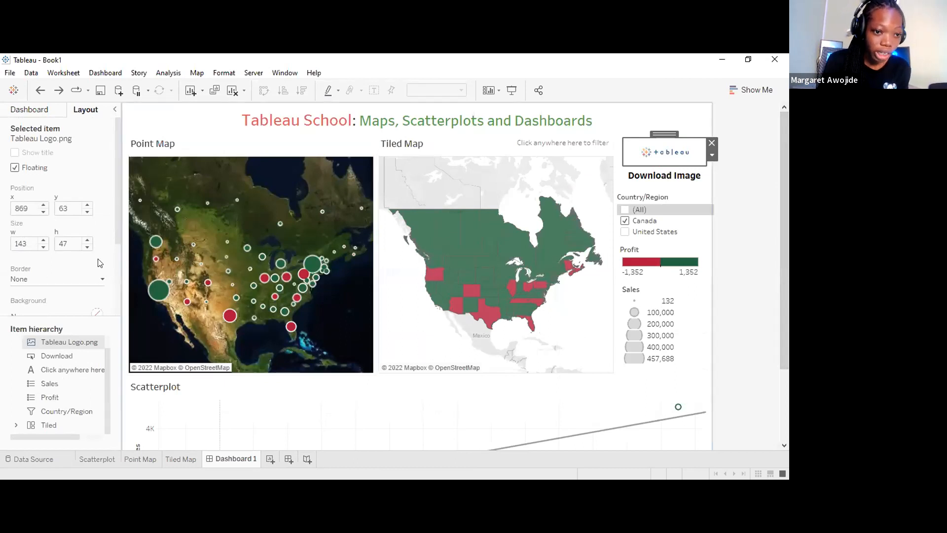
pyautogui.moveTo(116, 219); pyautogui.dragTo(114, 285)
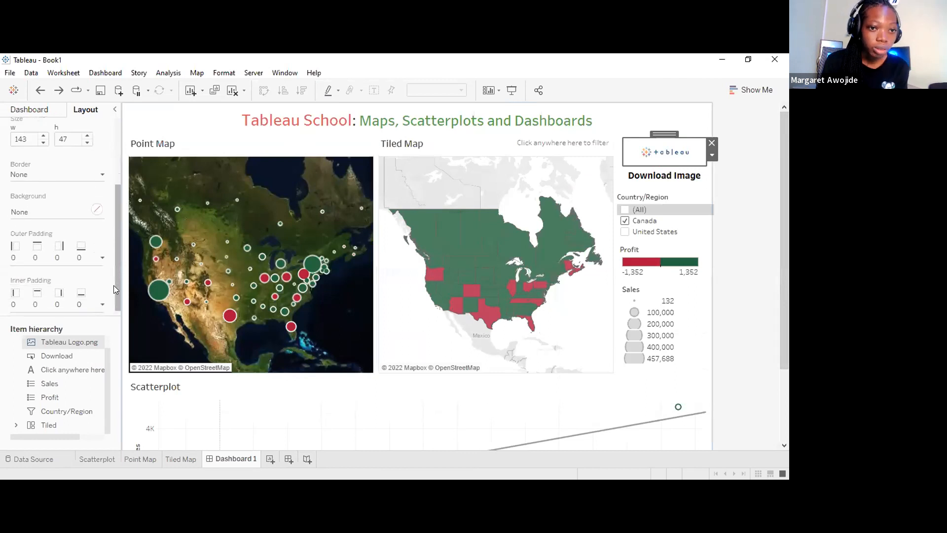
pyautogui.click(115, 75)
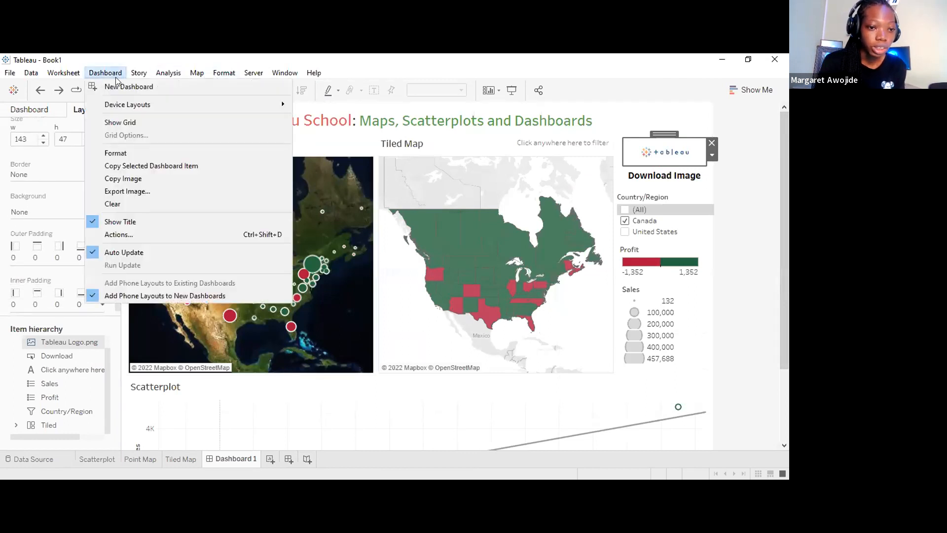
pyautogui.click(125, 150)
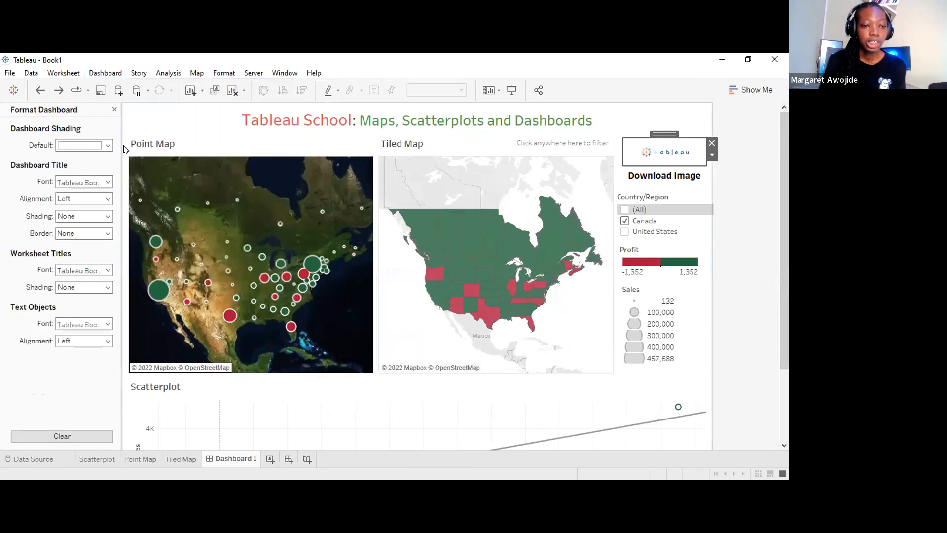
pyautogui.click(94, 145)
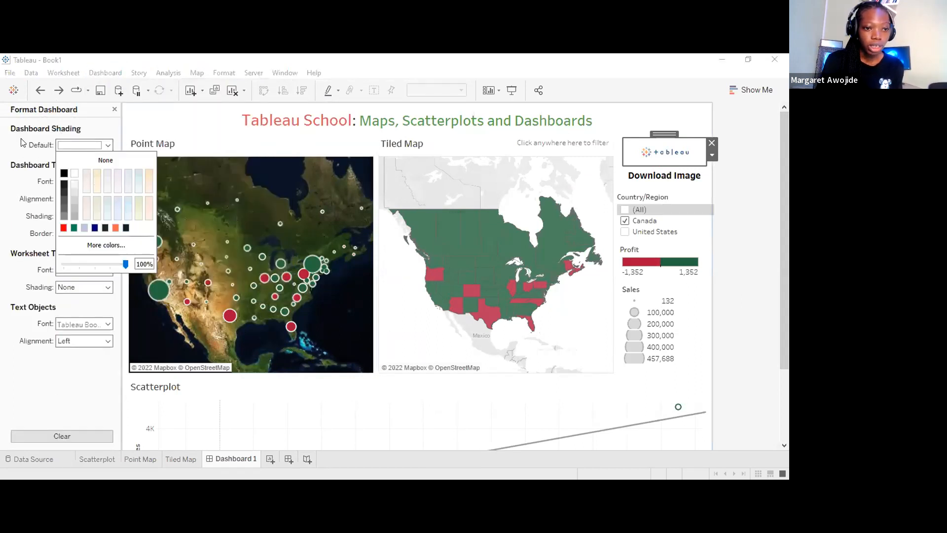
pyautogui.click(94, 147)
pyautogui.click(93, 147)
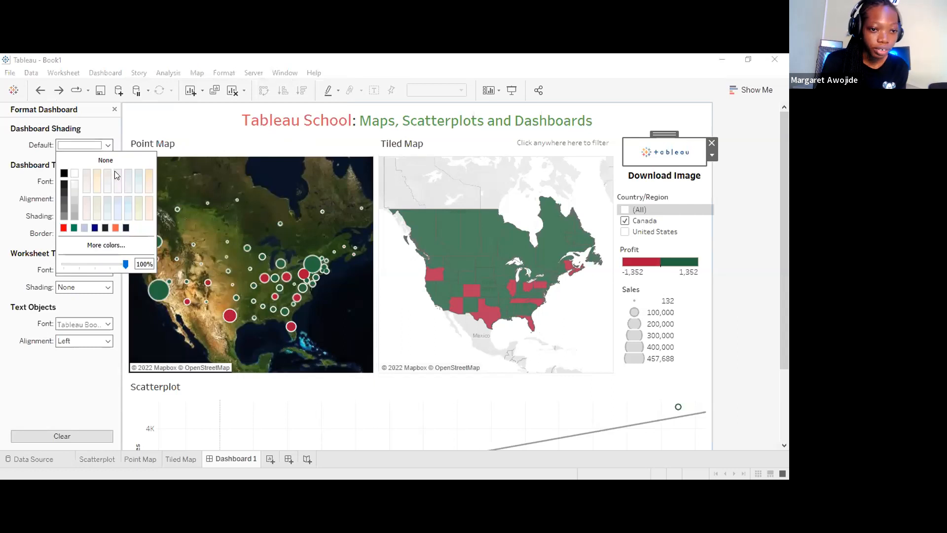
pyautogui.click(131, 174)
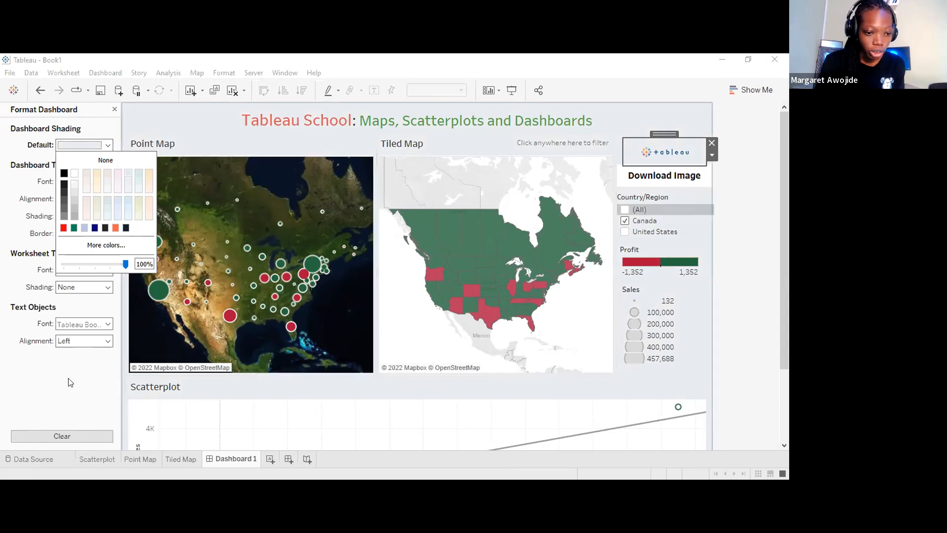
# Remove the dashboard shading and close the dashboard formatting options
pyautogui.click(83, 431)
pyautogui.click(83, 432)
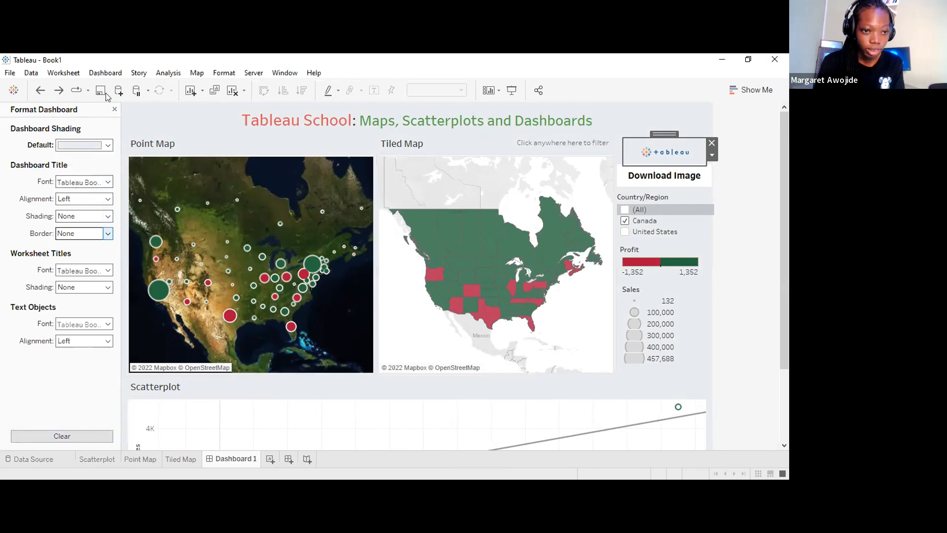
pyautogui.click(114, 109)
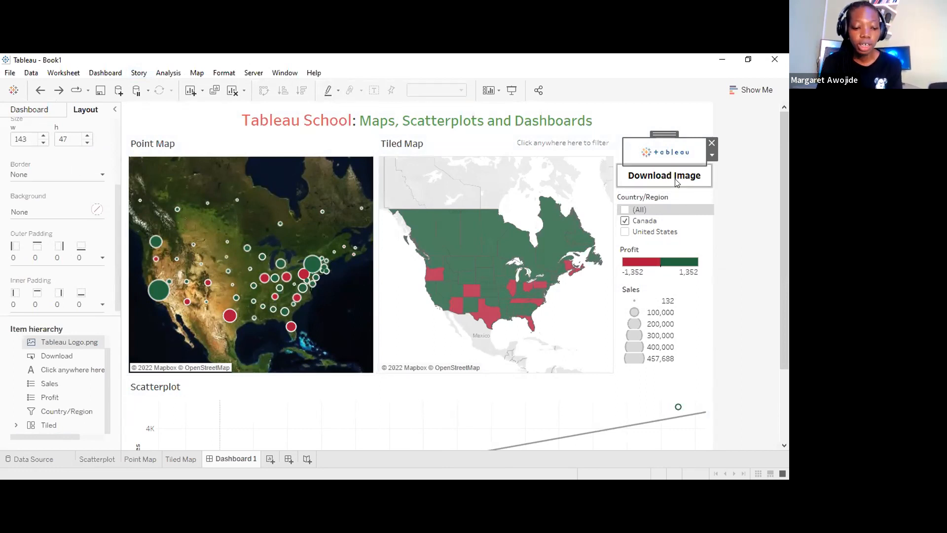
# Review the finished dashboard from its title and maps down to the Scatterplot
pyautogui.click(98, 74)
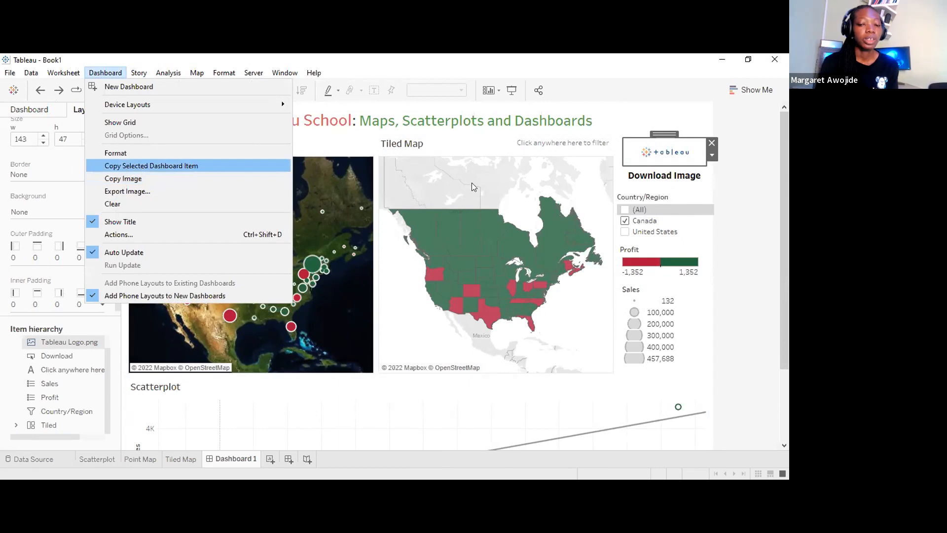
pyautogui.click(729, 287)
pyautogui.moveTo(787, 308); pyautogui.dragTo(787, 211)
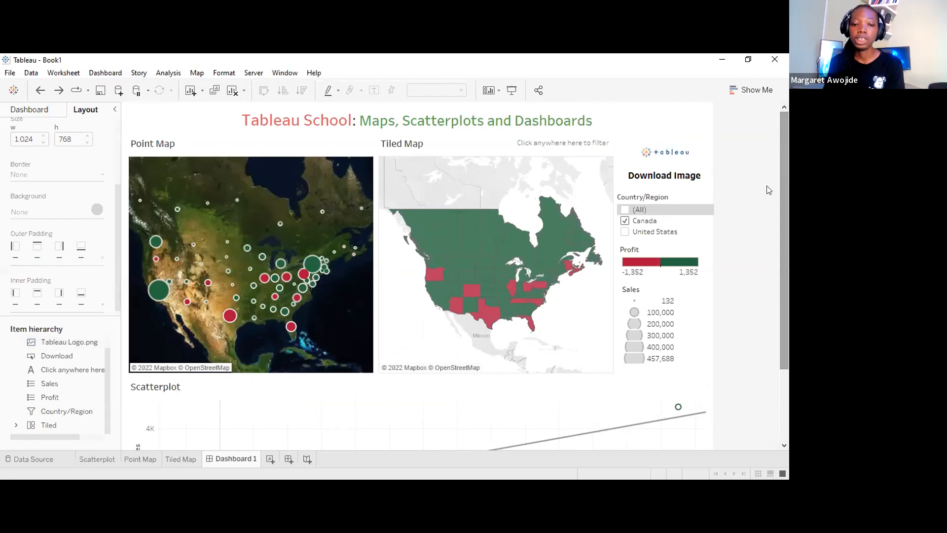
pyautogui.click(245, 149)
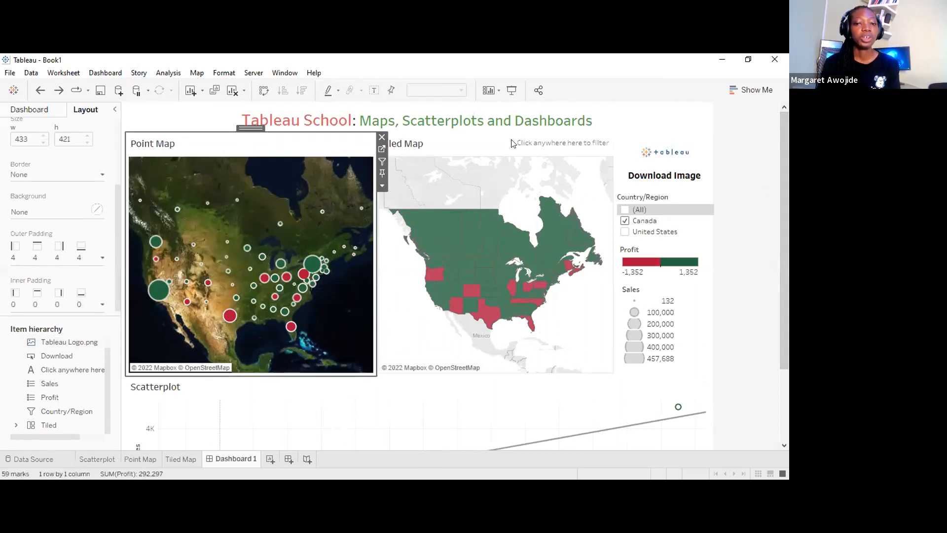
pyautogui.click(750, 256)
pyautogui.moveTo(789, 251); pyautogui.dragTo(788, 409)
pyautogui.moveTo(788, 203); pyautogui.dragTo(788, 132)
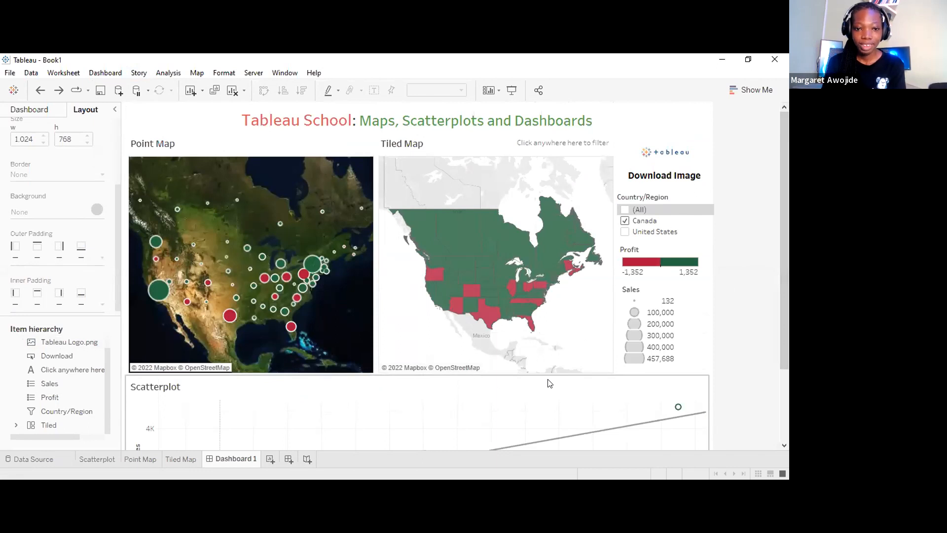
pyautogui.hotkey('alt', 'Tab')
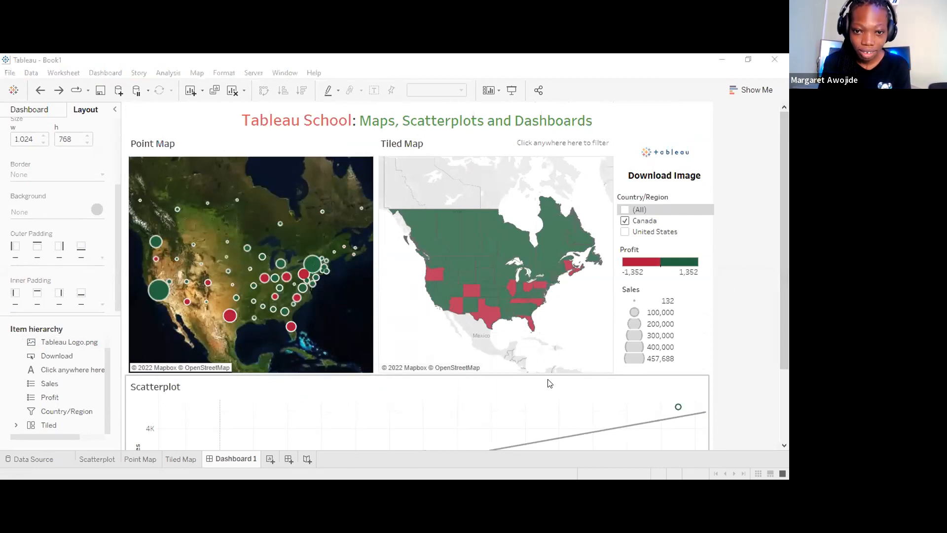